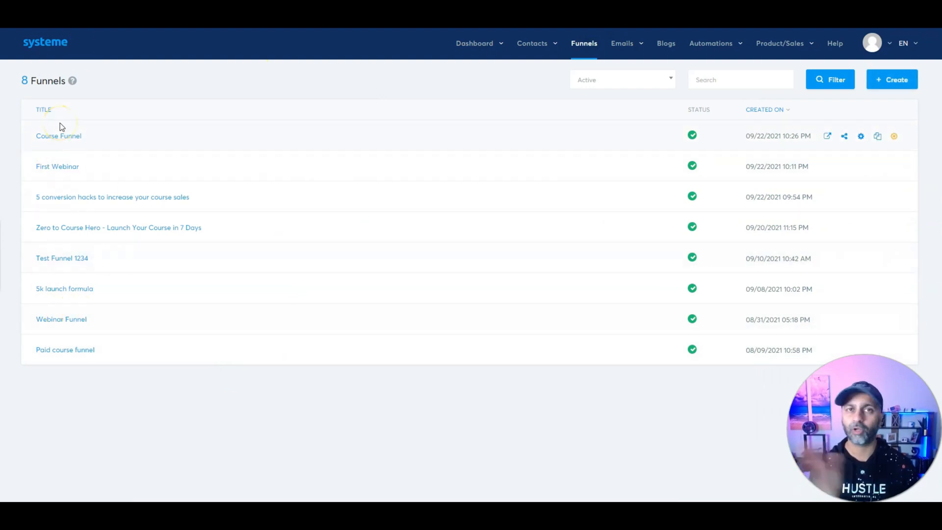
Step: Start a new funnel from the Funnels page and focus the empty funnel name field
{"action": "left_click", "coordinate": [885, 82]}
{"action": "left_click", "coordinate": [582, 164]}
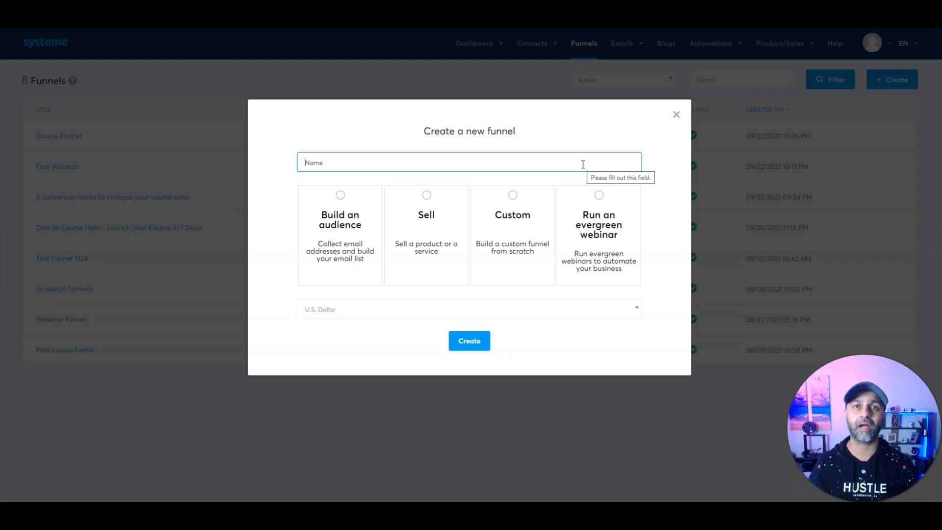
Step: Create a Build an audience funnel named '5K Course Blueprint - V2'
{"action": "left_click", "coordinate": [357, 216]}
{"action": "left_click", "coordinate": [371, 157]}
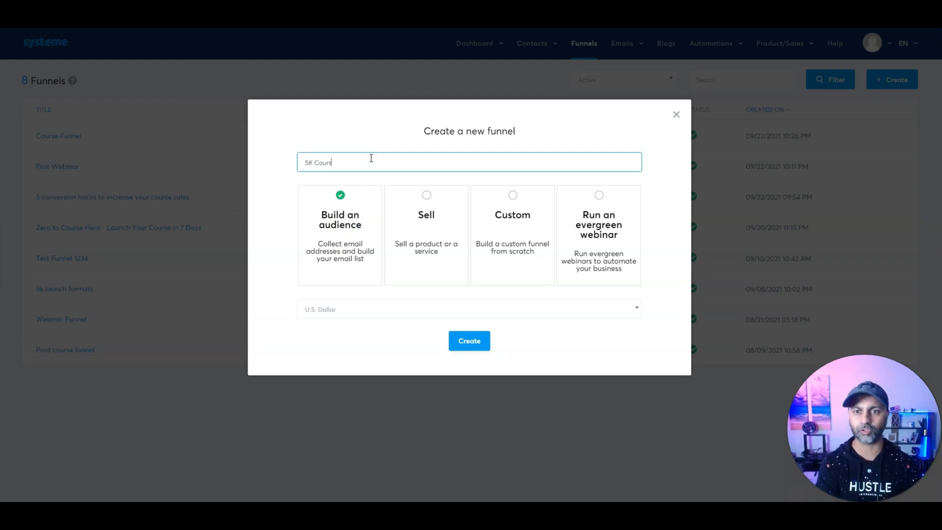
{"action": "type", "text": "5K Course Blueprint - V2"}
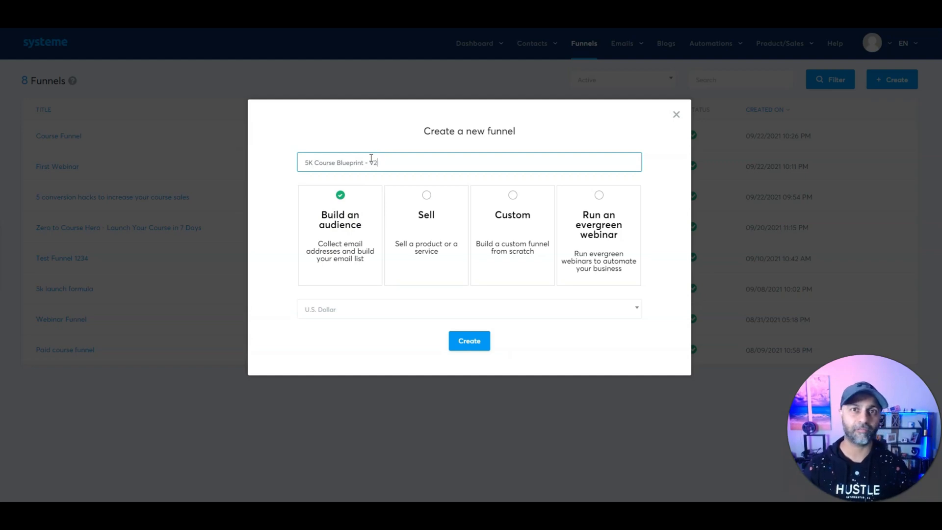
{"action": "left_click", "coordinate": [486, 346]}
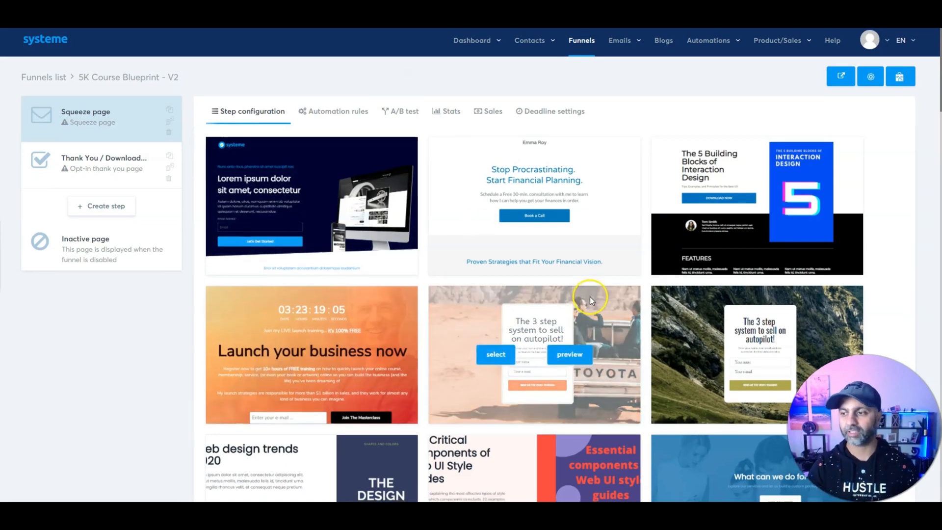
Step: Choose The 5 Building Blocks of Interaction Design template for the squeeze page step
{"action": "scroll", "coordinate": [590, 297], "scroll_direction": "down", "scroll_amount": 4}
{"action": "scroll", "coordinate": [591, 294], "scroll_direction": "down", "scroll_amount": 10}
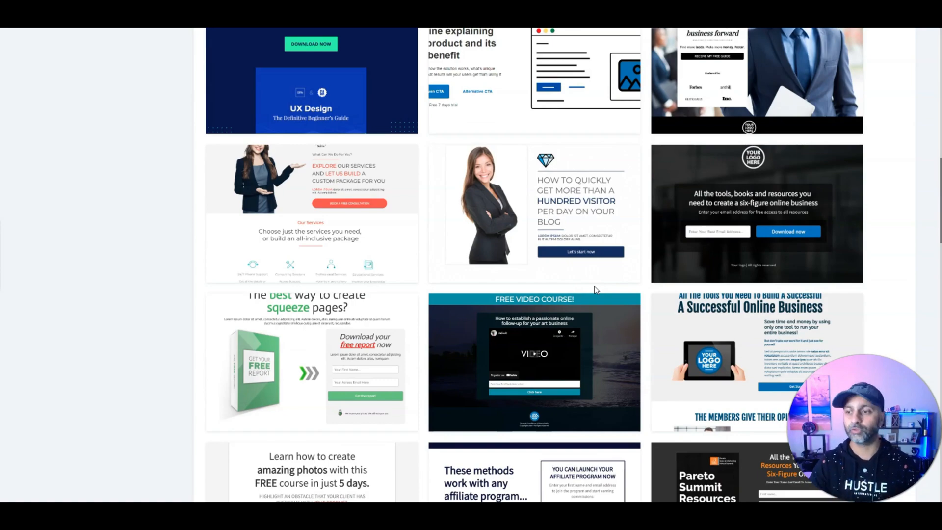
{"action": "scroll", "coordinate": [596, 289], "scroll_direction": "down", "scroll_amount": 20}
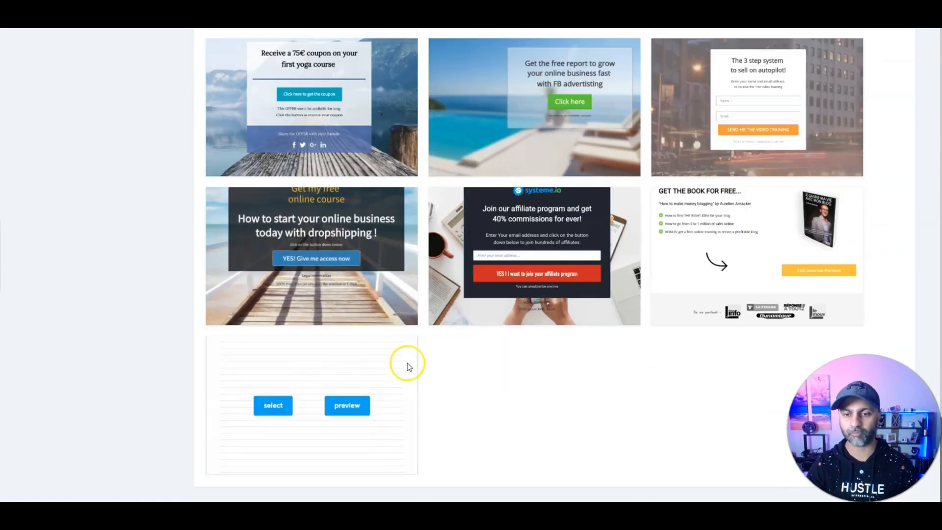
{"action": "scroll", "coordinate": [465, 379], "scroll_direction": "up", "scroll_amount": 5}
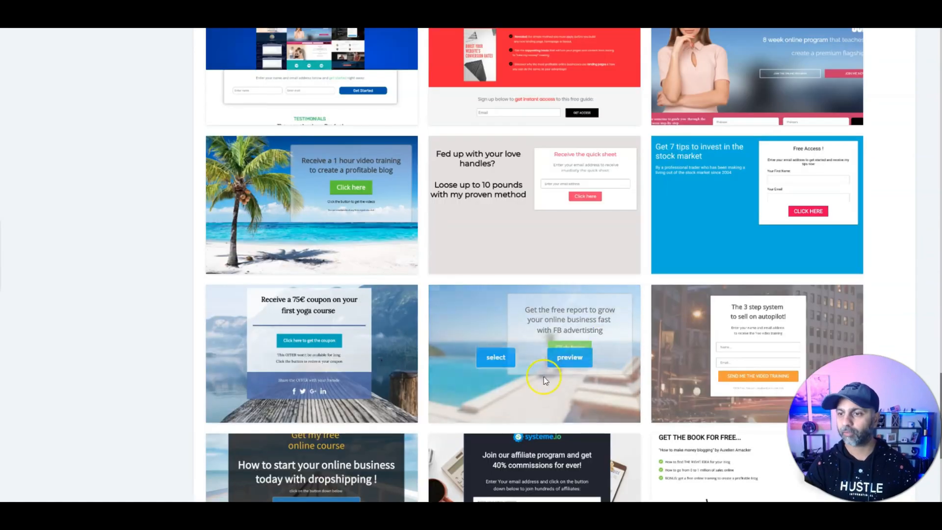
{"action": "scroll", "coordinate": [534, 347], "scroll_direction": "up", "scroll_amount": 8}
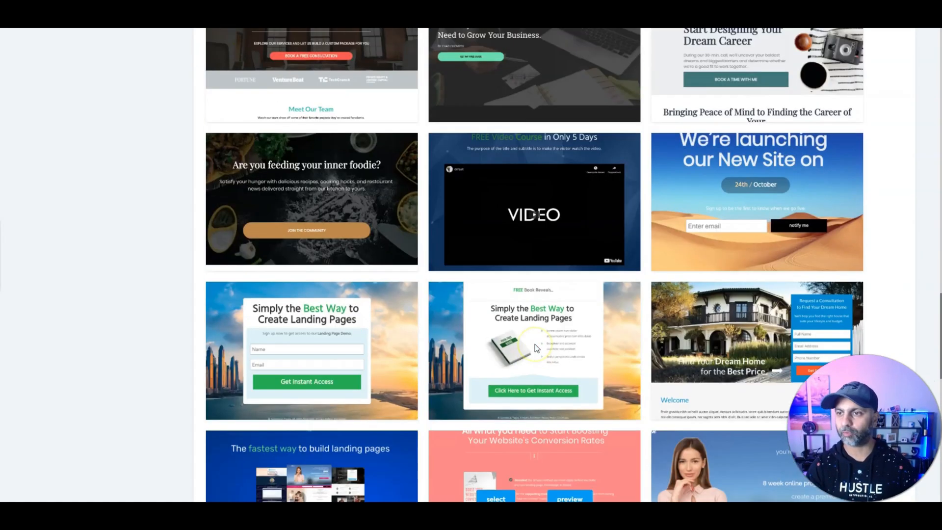
{"action": "scroll", "coordinate": [534, 344], "scroll_direction": "up", "scroll_amount": 10}
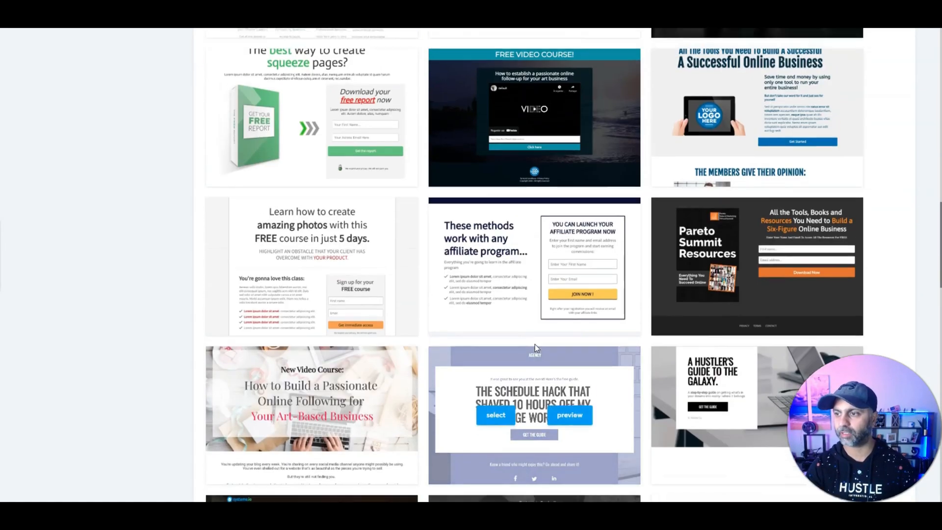
{"action": "scroll", "coordinate": [534, 344], "scroll_direction": "up", "scroll_amount": 10}
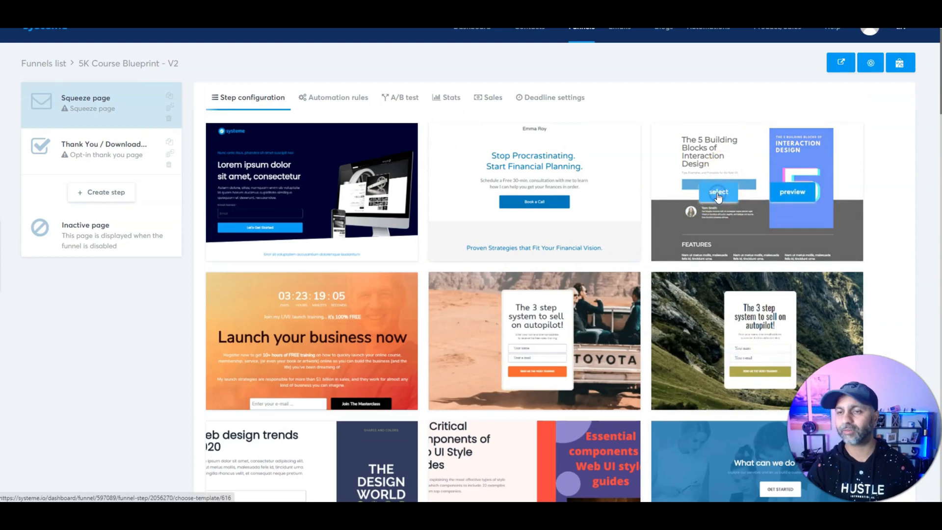
{"action": "left_click", "coordinate": [718, 194]}
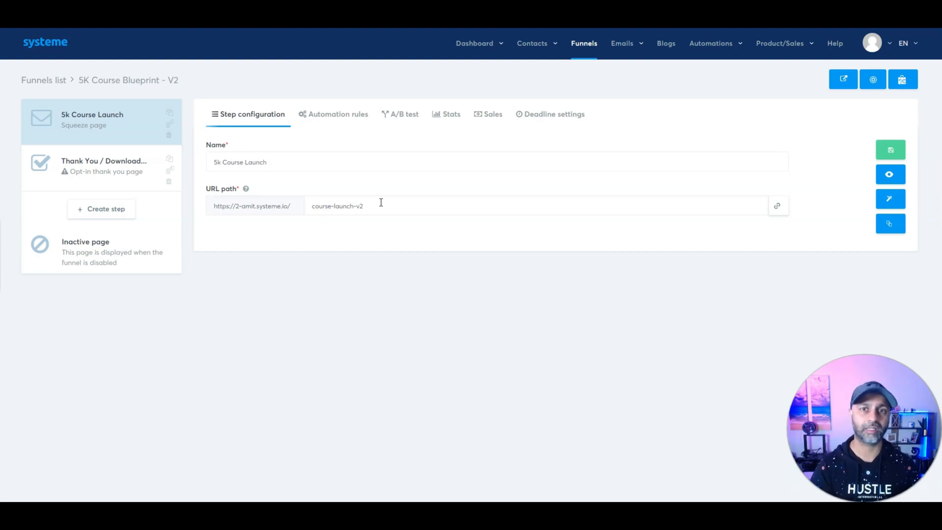
Step: In the squeeze page editor, add an H1 headline above the title at font size 73
{"action": "left_click", "coordinate": [882, 205]}
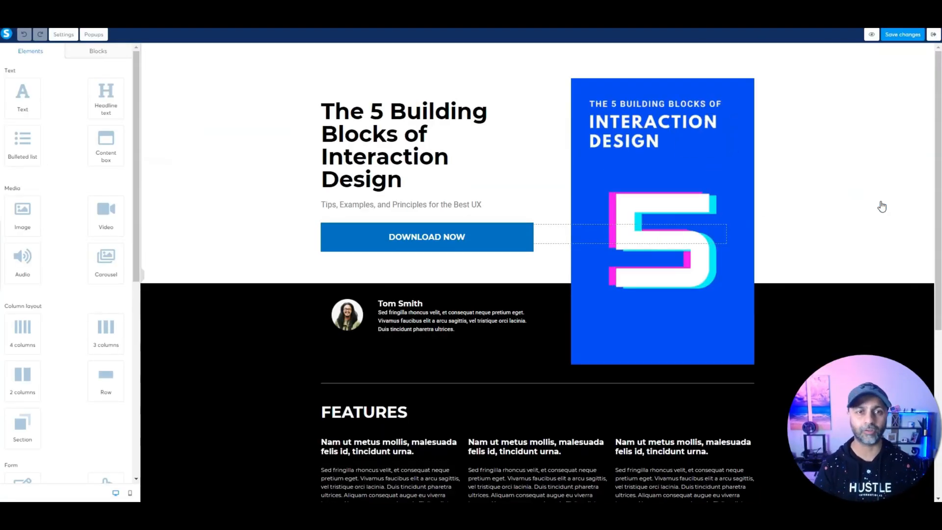
{"action": "left_click_drag", "start_coordinate": [105, 94], "coordinate": [456, 104]}
{"action": "left_click", "coordinate": [417, 92]}
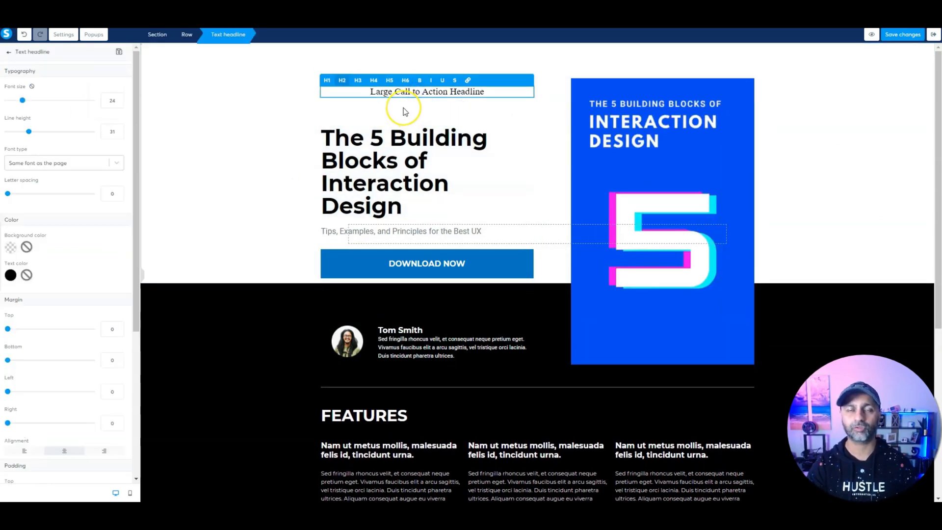
{"action": "left_click", "coordinate": [328, 81]}
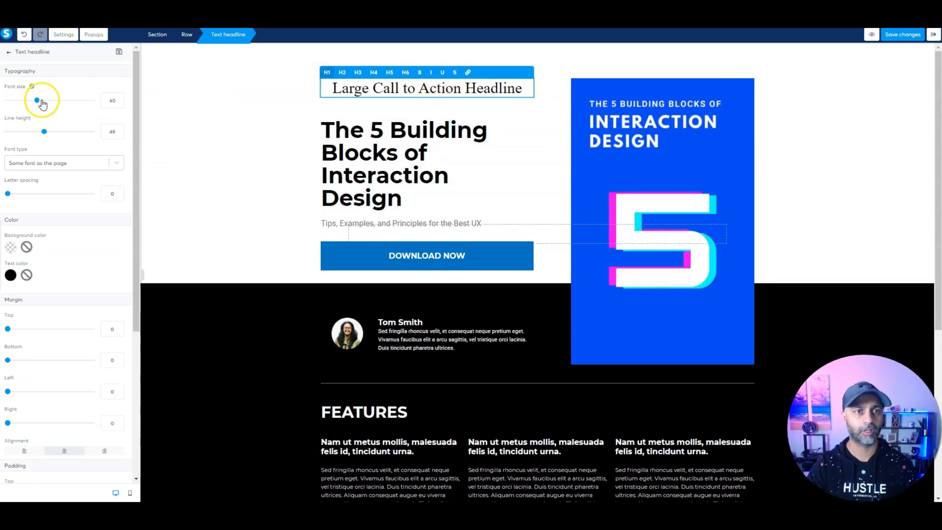
{"action": "left_click_drag", "start_coordinate": [37, 101], "coordinate": [67, 101]}
Step: Set the headline font to Google Fonts Acme and check it in mobile view
{"action": "left_click", "coordinate": [49, 163]}
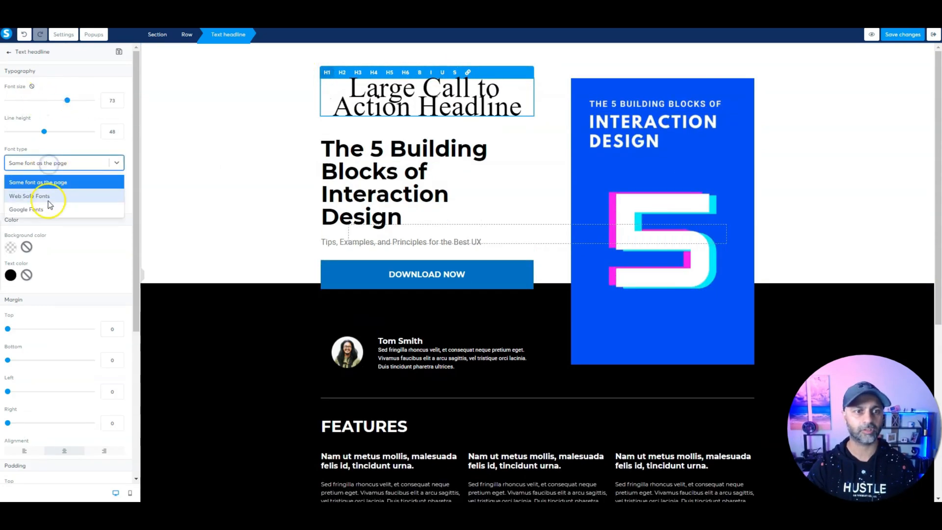
{"action": "left_click", "coordinate": [30, 209]}
{"action": "left_click", "coordinate": [56, 187]}
{"action": "left_click", "coordinate": [48, 243]}
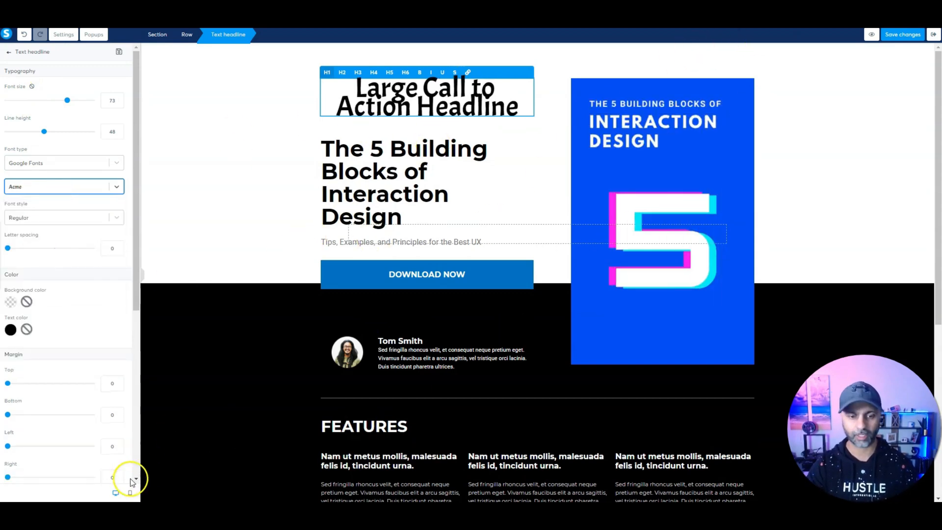
{"action": "left_click", "coordinate": [130, 493]}
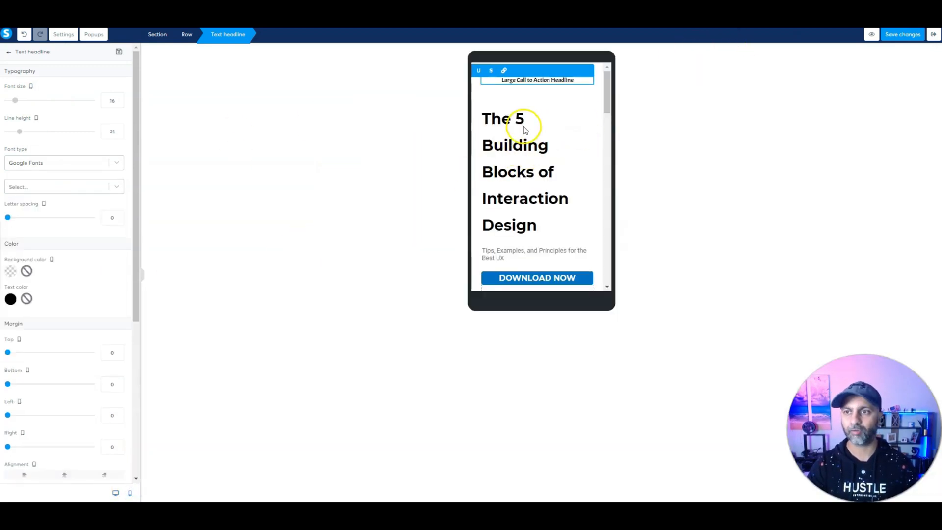
{"action": "left_click", "coordinate": [113, 494]}
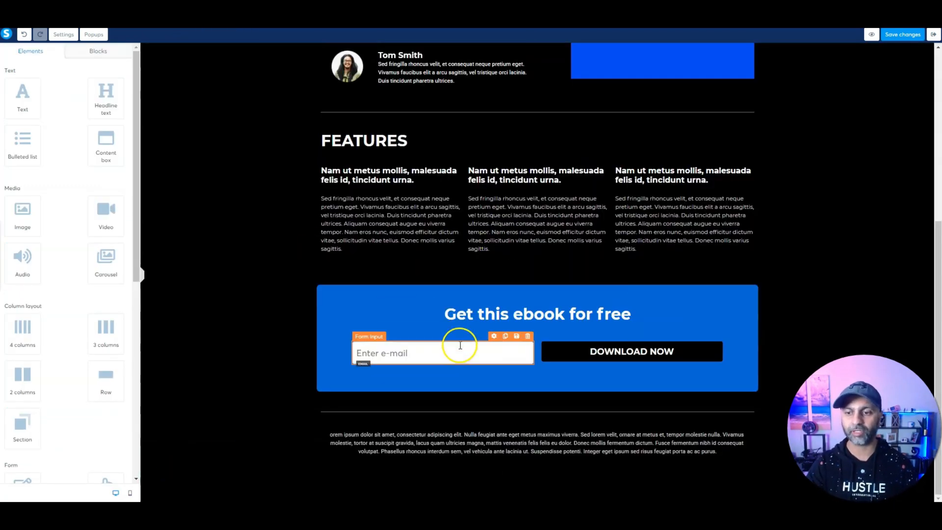
Step: Change the e-mail field placeholder to 'Best Primary Email'
{"action": "left_click", "coordinate": [493, 342]}
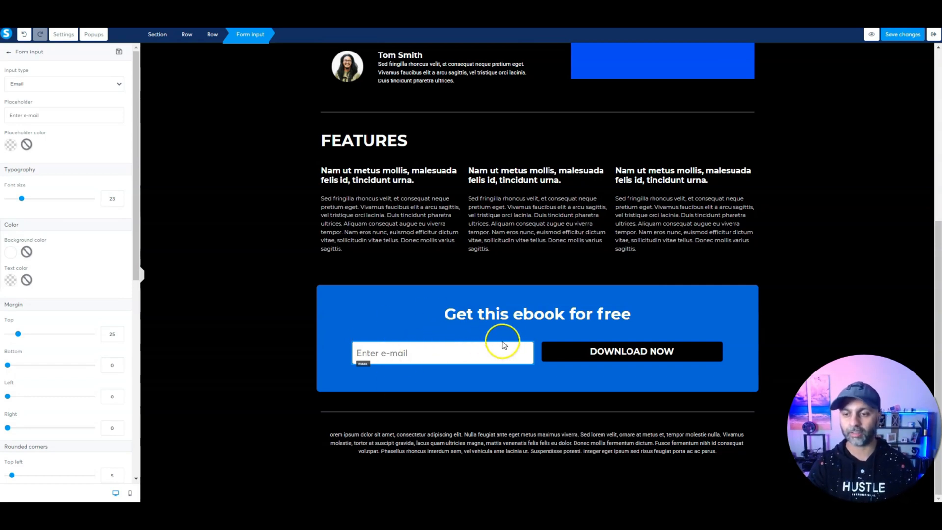
{"action": "triple_click", "coordinate": [56, 120]}
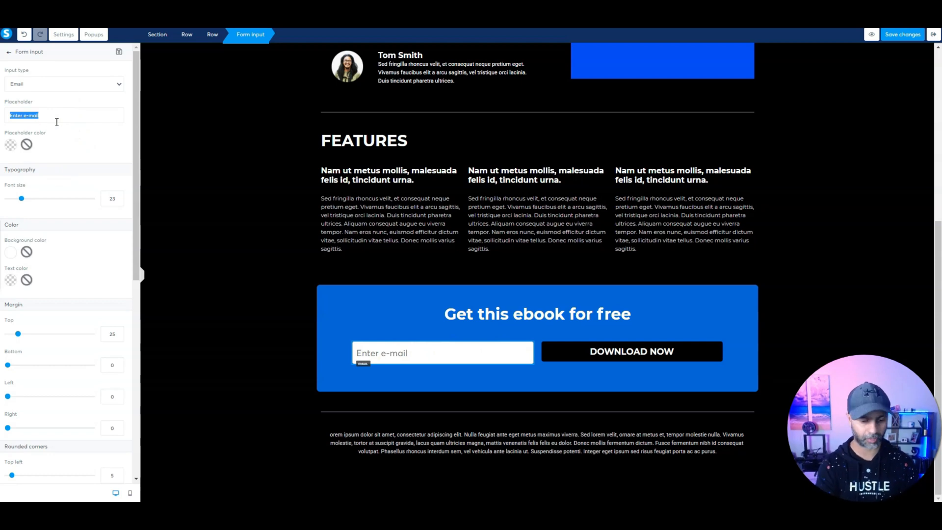
{"action": "type", "text": "Best Primary Email"}
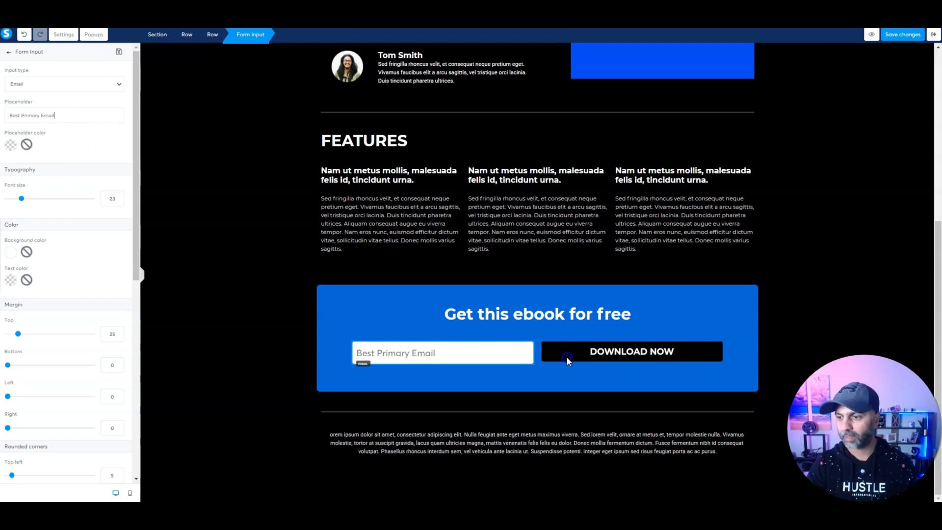
{"action": "left_click", "coordinate": [568, 361]}
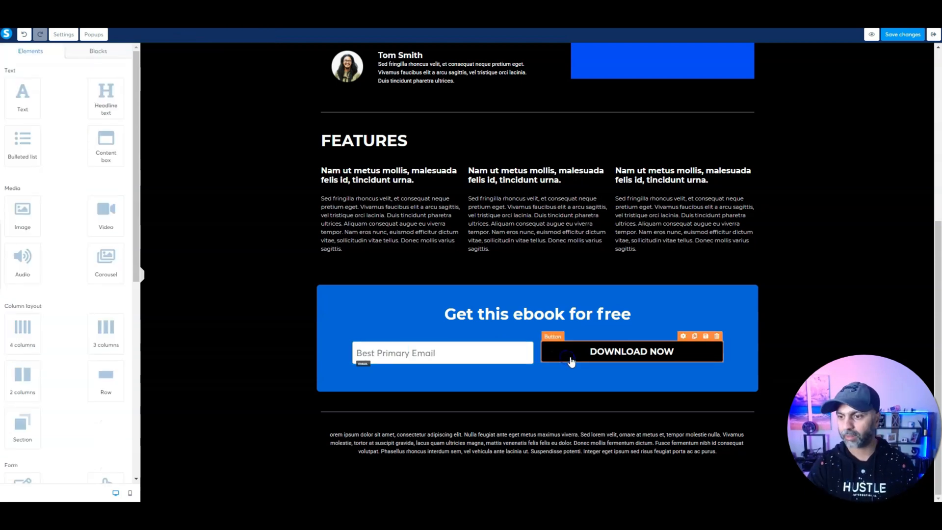
Step: Explore the DOWNLOAD NOW button's click actions, trying the popup option
{"action": "left_click", "coordinate": [684, 337]}
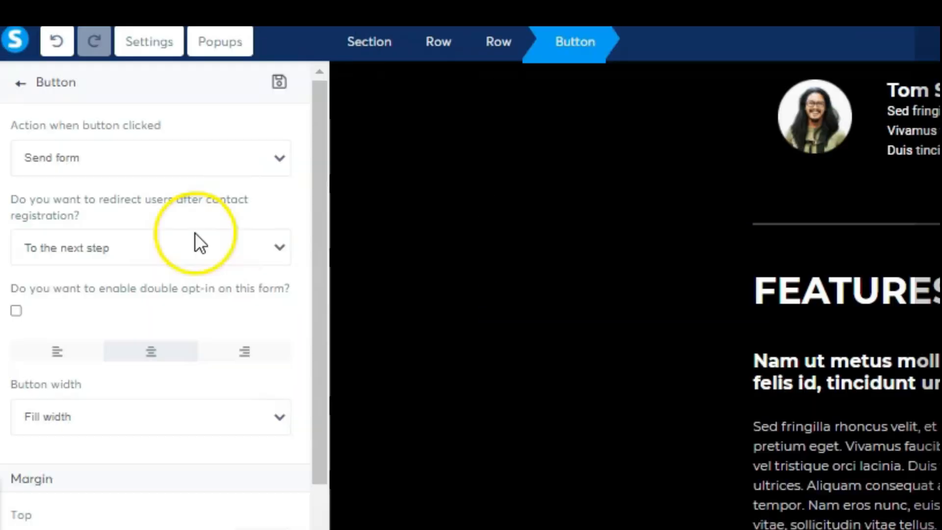
{"action": "left_click", "coordinate": [83, 116]}
{"action": "left_click", "coordinate": [82, 115]}
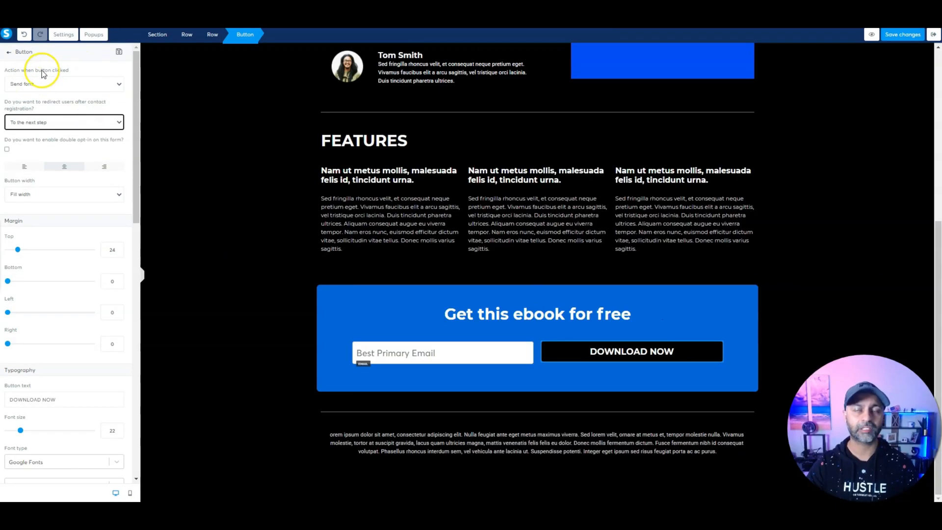
{"action": "left_click", "coordinate": [43, 84]}
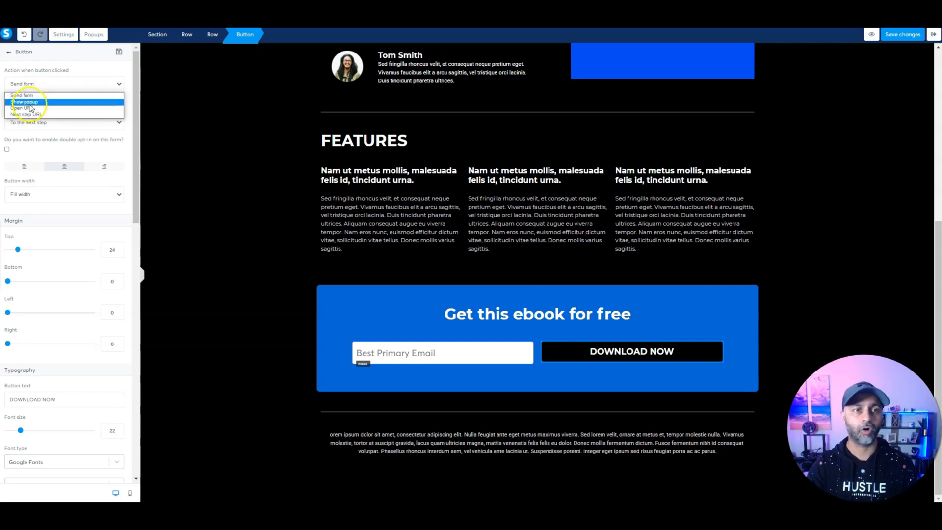
{"action": "left_click", "coordinate": [55, 102]}
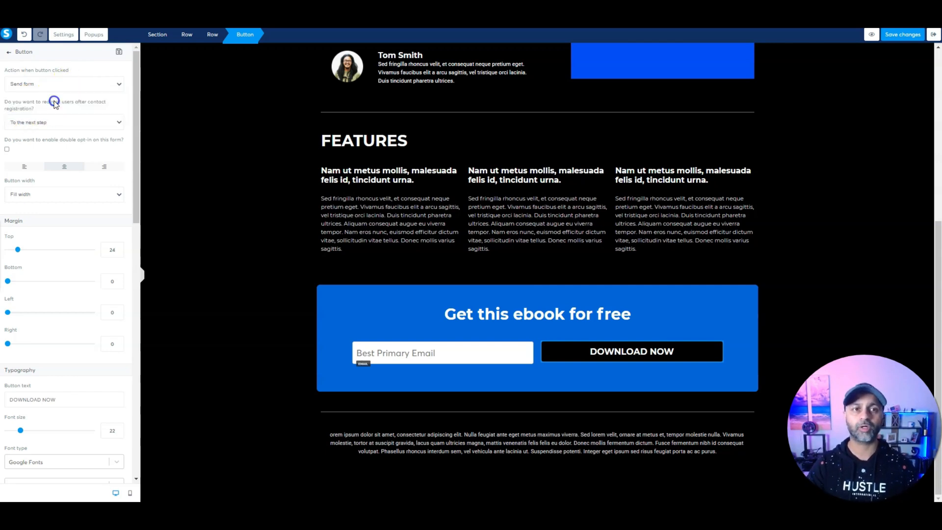
{"action": "left_click", "coordinate": [96, 34]}
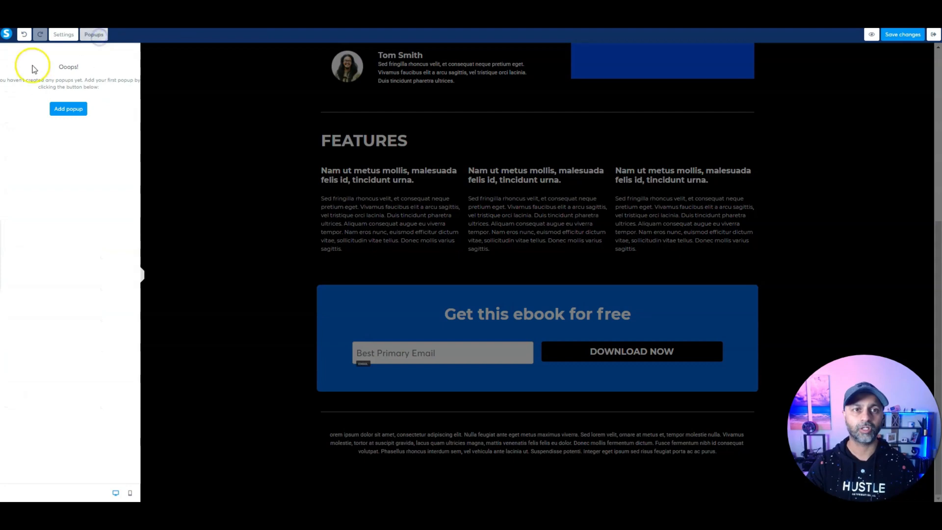
{"action": "left_click", "coordinate": [92, 35]}
Step: Set DOWNLOAD NOW to submit the form and redirect to the next step, then save and exit
{"action": "left_click", "coordinate": [539, 346]}
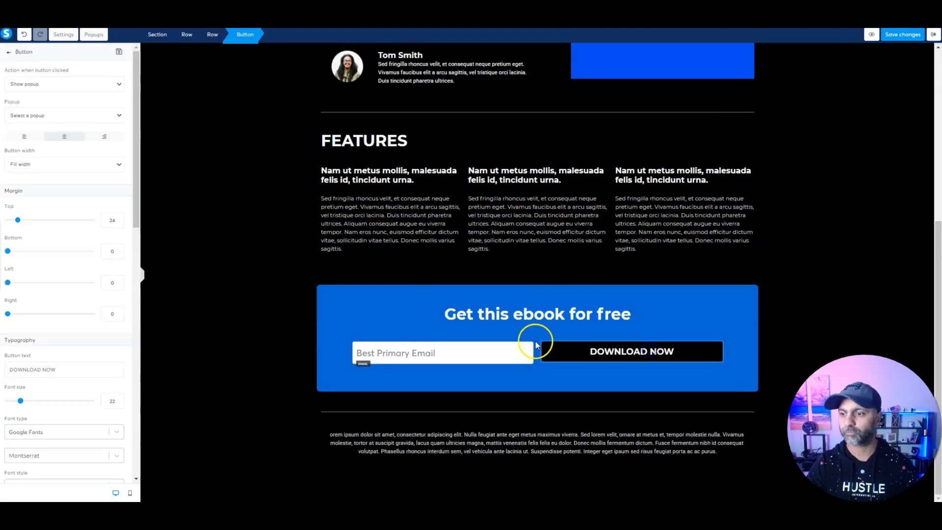
{"action": "left_click", "coordinate": [55, 84]}
{"action": "left_click", "coordinate": [32, 124]}
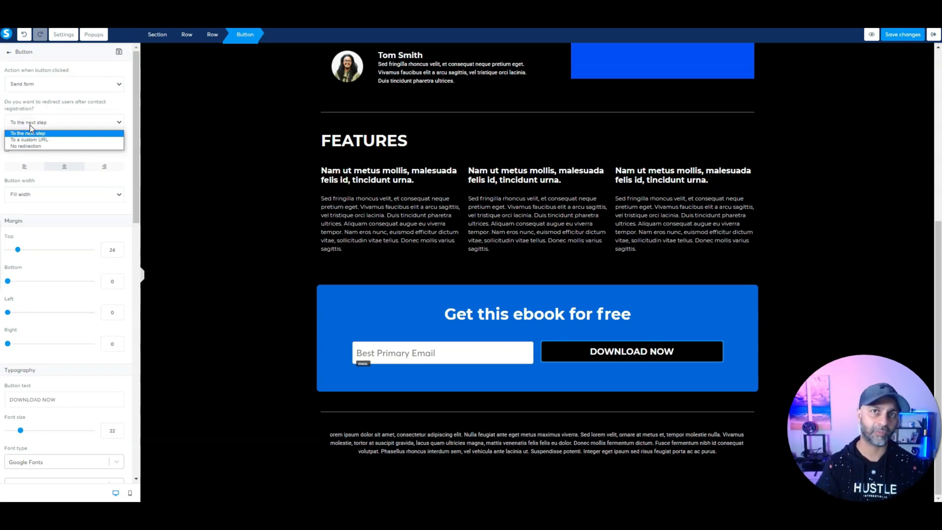
{"action": "left_click", "coordinate": [30, 130]}
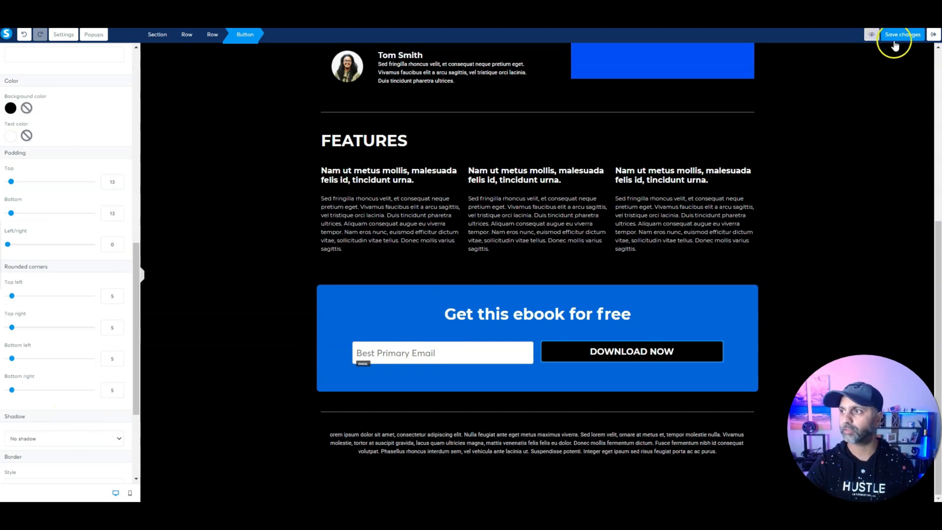
{"action": "left_click", "coordinate": [895, 38]}
{"action": "left_click", "coordinate": [934, 35]}
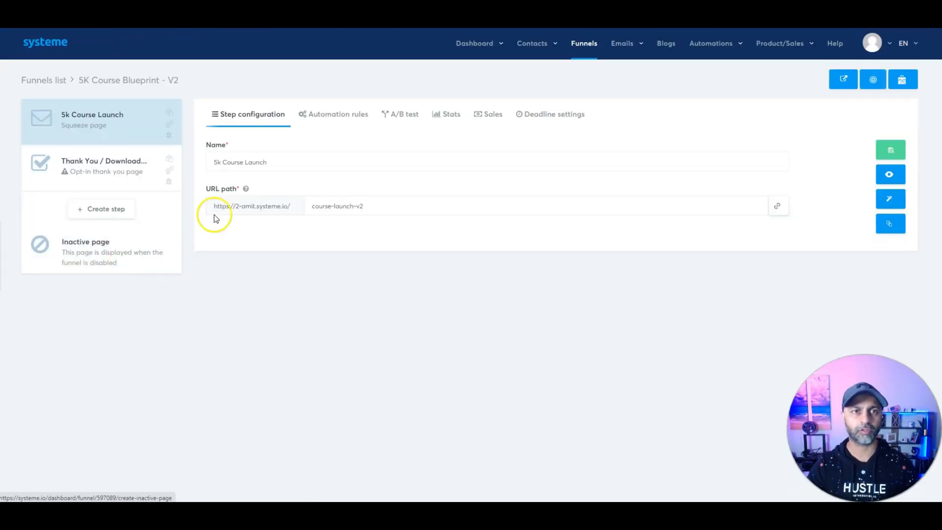
Step: Open the Thank You / Download step's page in the editor and show its page settings
{"action": "left_click", "coordinate": [101, 166]}
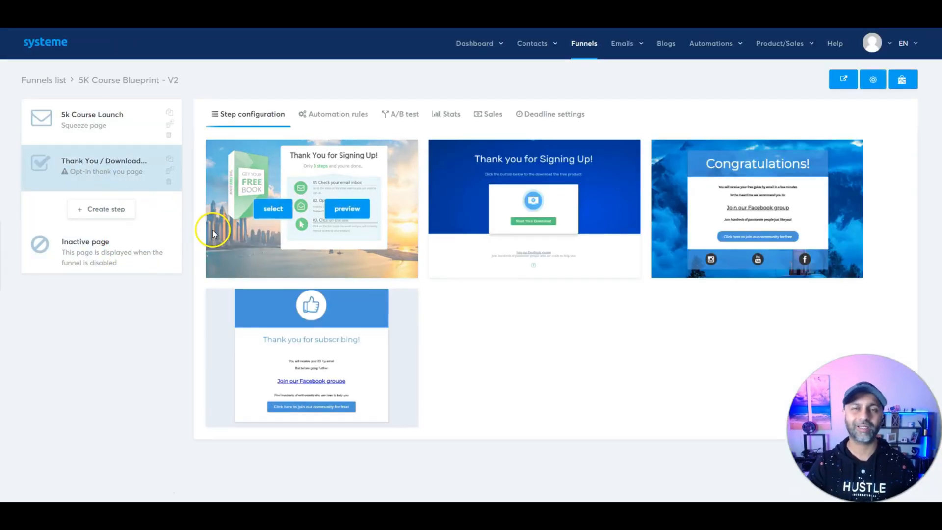
{"action": "mouse_move", "coordinate": [357, 315]}
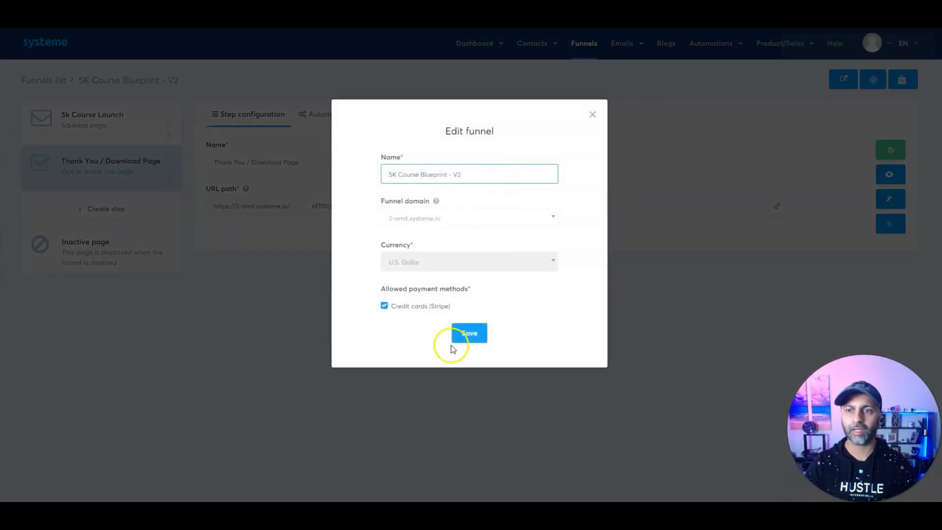
{"action": "left_click", "coordinate": [601, 114]}
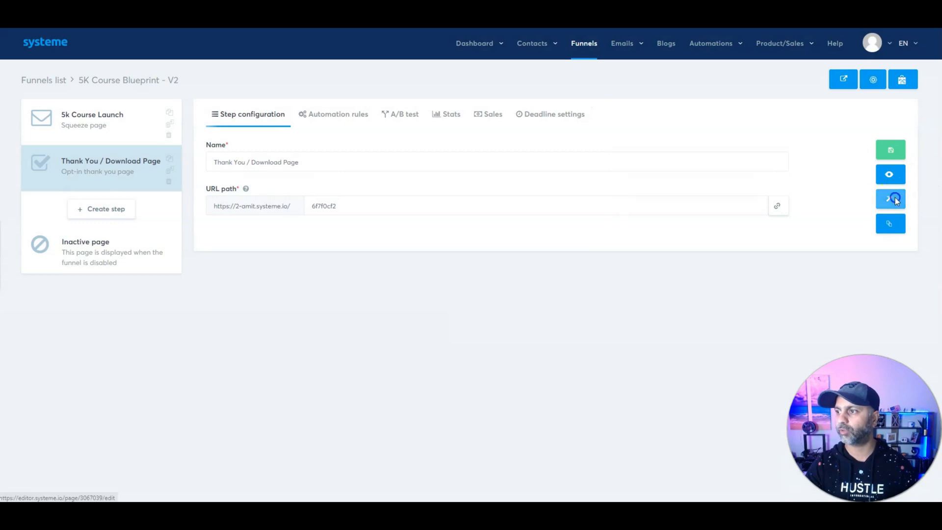
{"action": "left_click", "coordinate": [893, 200]}
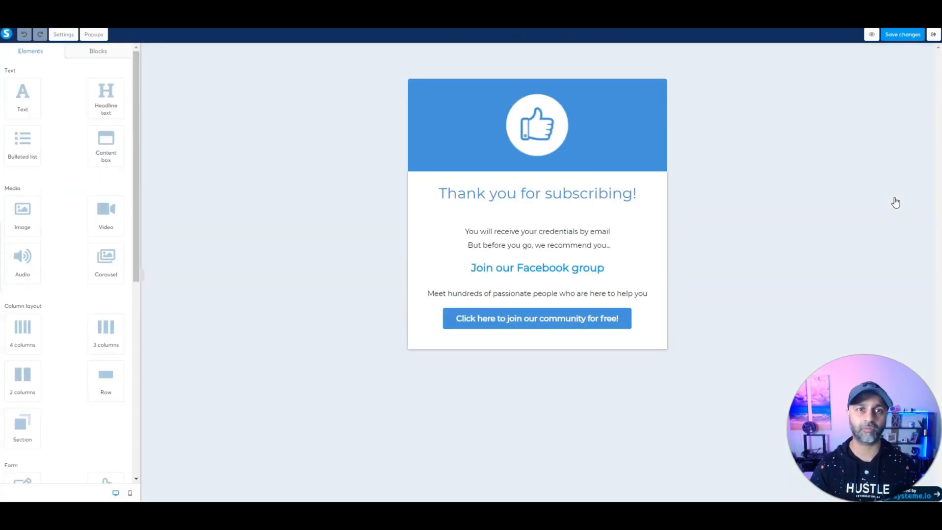
{"action": "left_click", "coordinate": [63, 34]}
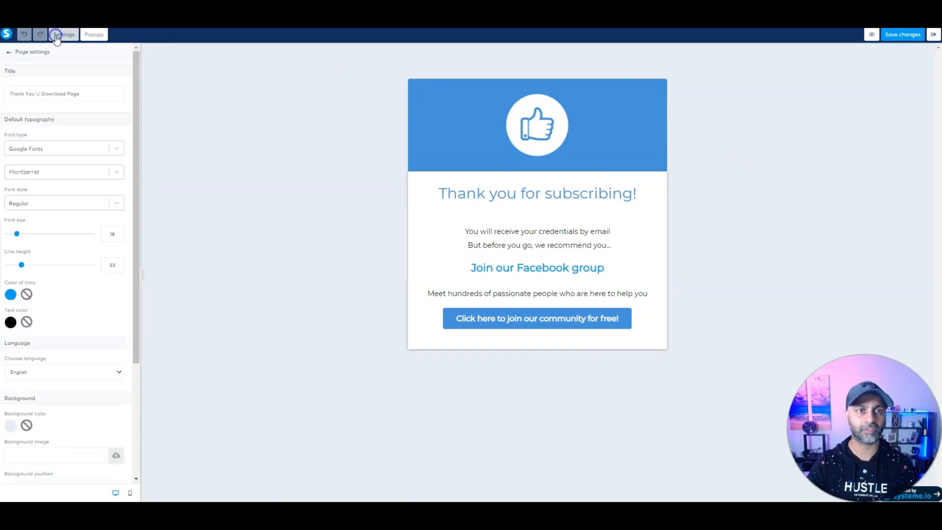
Step: Resize the editor window and preview the thank-you page
{"action": "left_click_drag", "start_coordinate": [73, 4], "coordinate": [159, 131]}
{"action": "left_click_drag", "start_coordinate": [223, 5], "coordinate": [233, 103]}
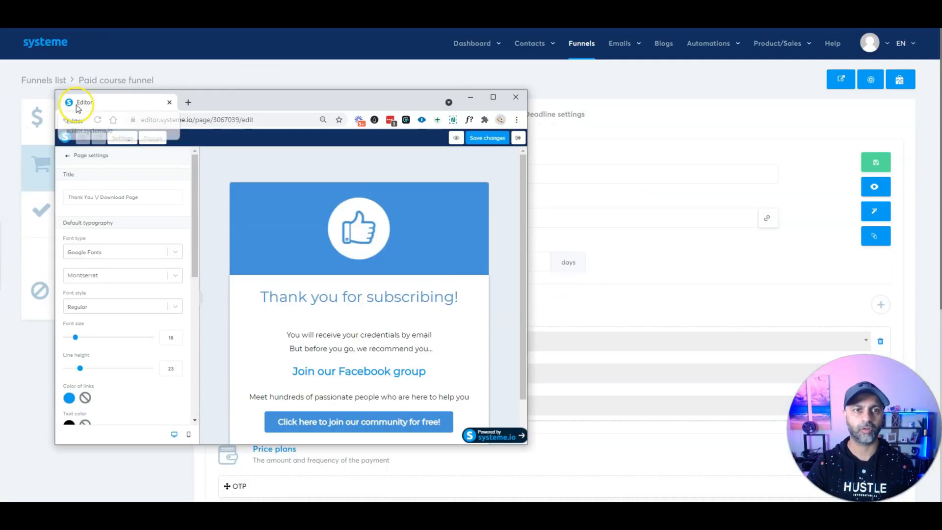
{"action": "double_click", "coordinate": [210, 97]}
{"action": "left_click", "coordinate": [868, 35]}
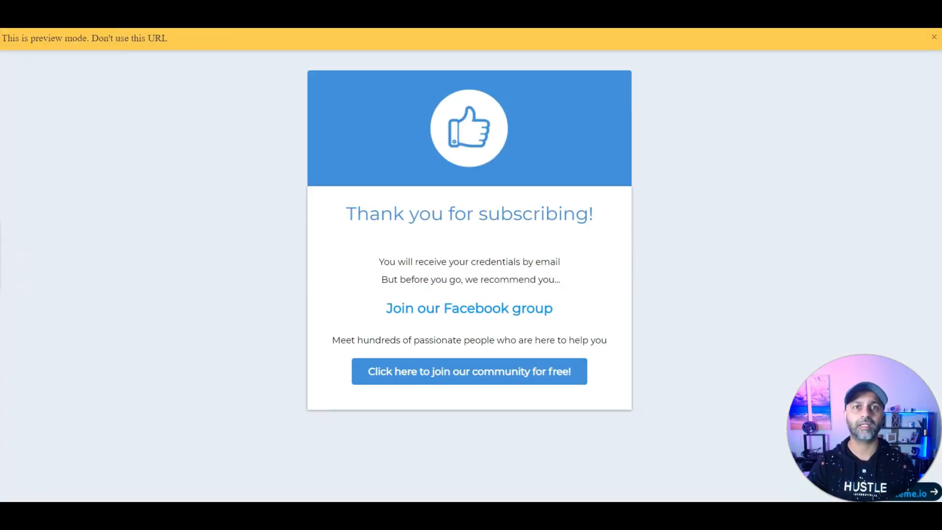
{"action": "left_click_drag", "start_coordinate": [179, 5], "coordinate": [177, 97]}
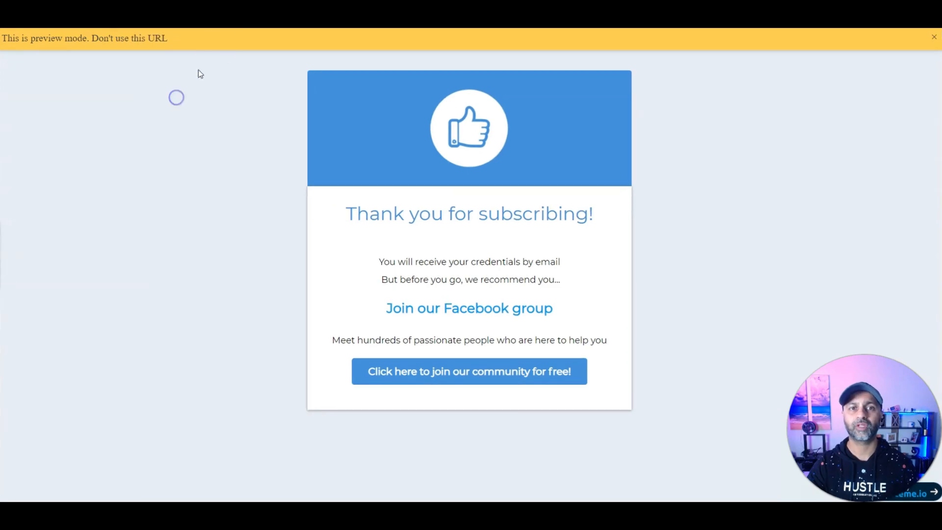
{"action": "left_click_drag", "start_coordinate": [238, 2], "coordinate": [247, 128]}
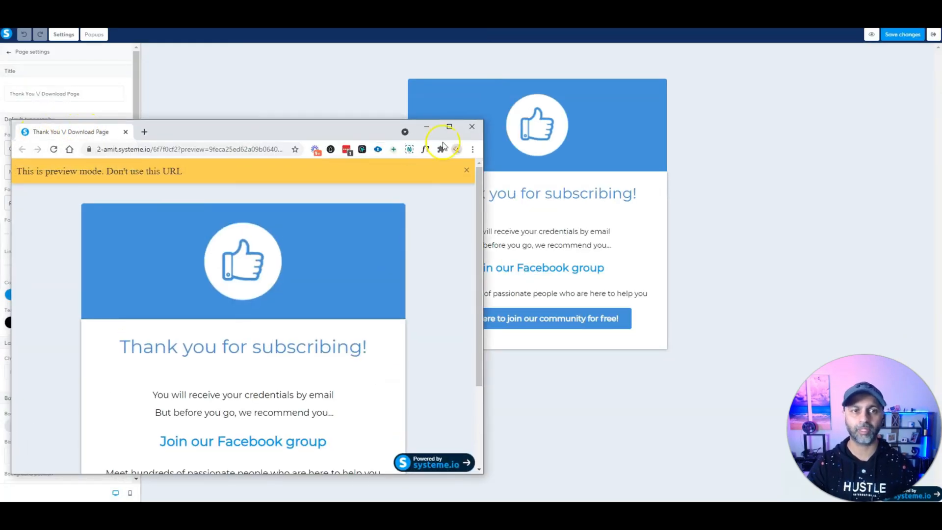
{"action": "left_click", "coordinate": [478, 131]}
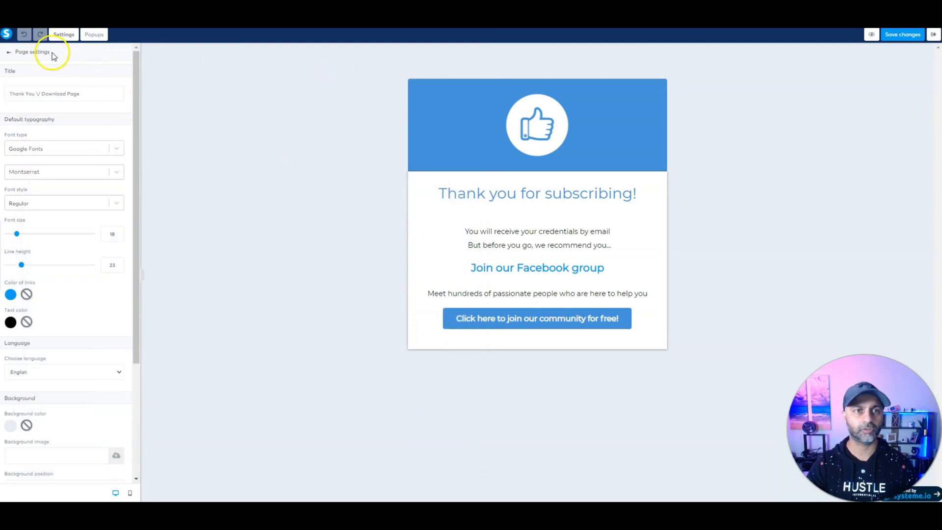
Step: Clear the page title text in Settings and exit the editor
{"action": "scroll", "coordinate": [48, 195], "scroll_direction": "down", "scroll_amount": 3}
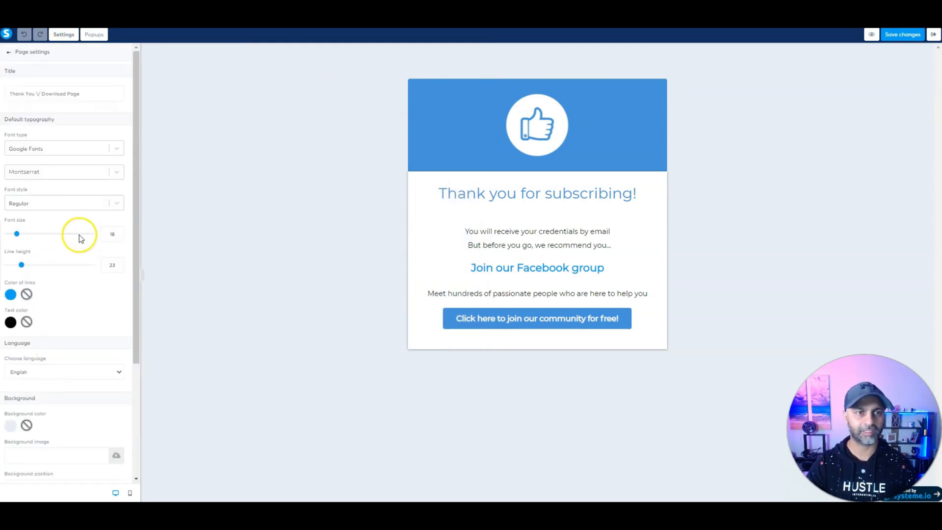
{"action": "left_click", "coordinate": [85, 97]}
{"action": "left_click_drag", "start_coordinate": [85, 97], "coordinate": [42, 101]}
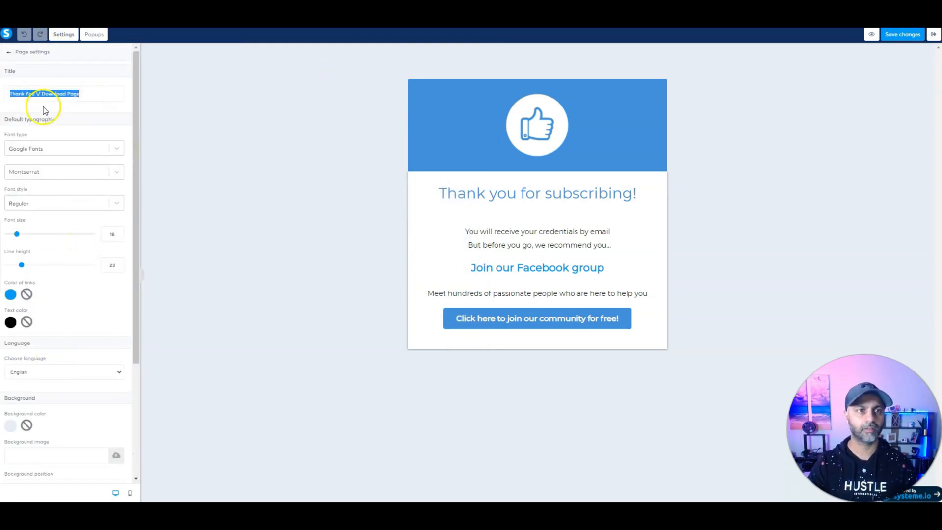
{"action": "key", "text": "BackSpace"}
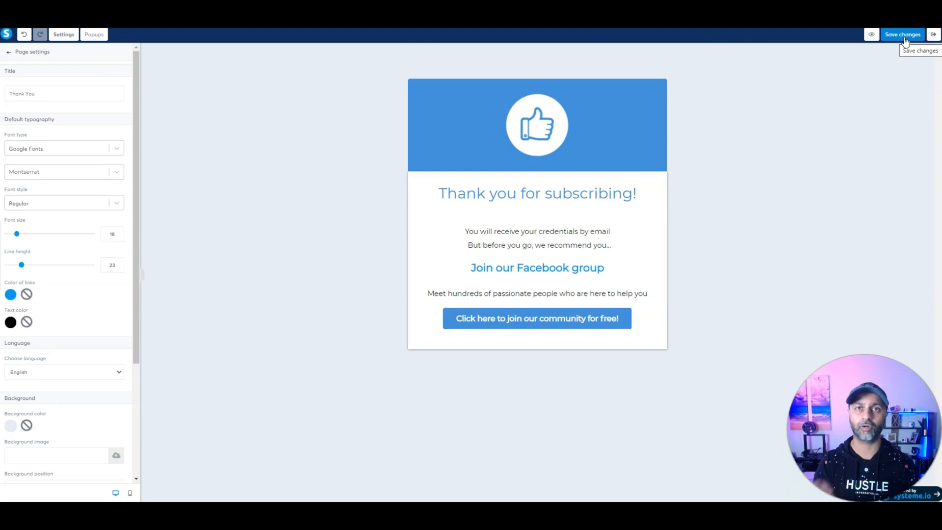
{"action": "left_click", "coordinate": [934, 36]}
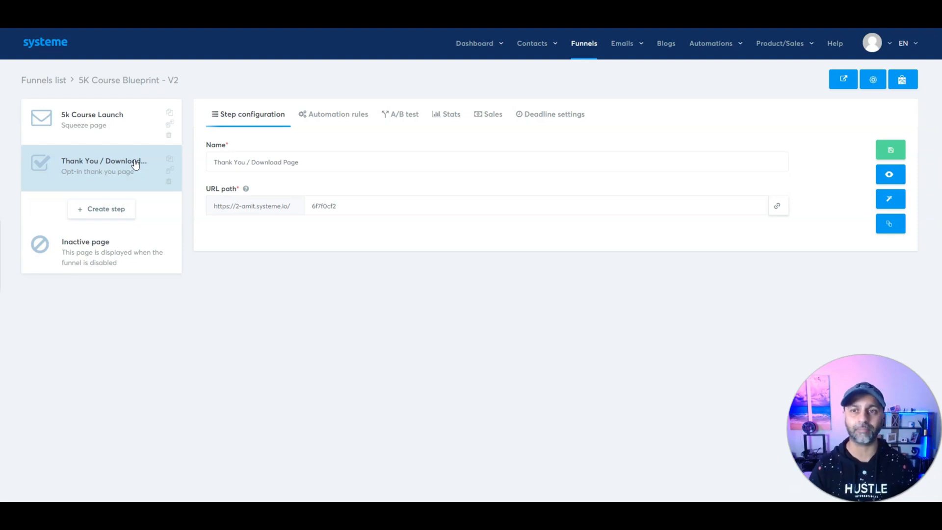
Step: Create a Funnel step form subscribed rule that adds the 5kLaunch tag, and save it
{"action": "left_click", "coordinate": [352, 116]}
{"action": "left_click", "coordinate": [876, 150]}
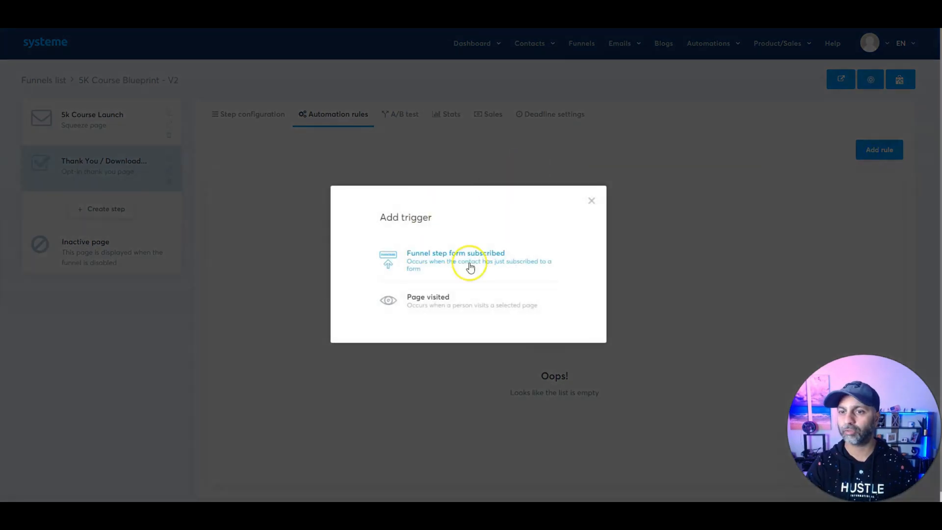
{"action": "left_click", "coordinate": [472, 264]}
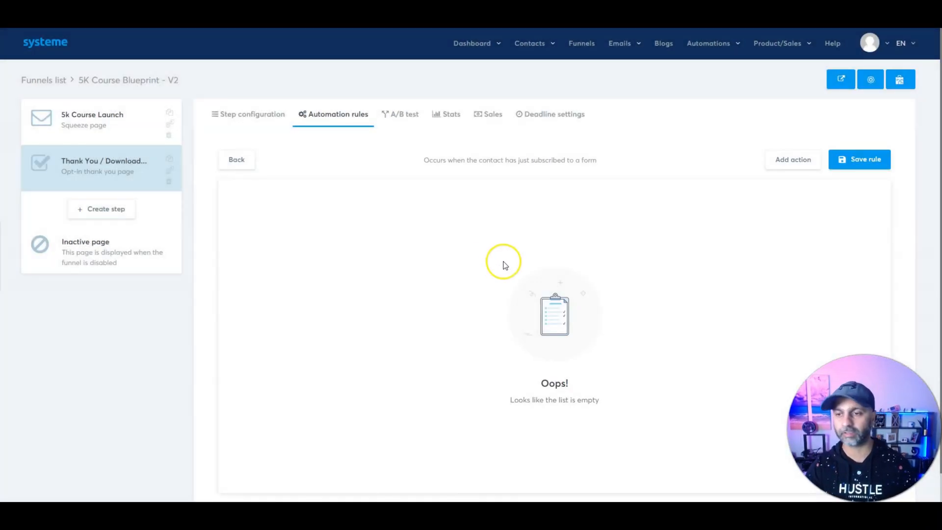
{"action": "left_click", "coordinate": [805, 161]}
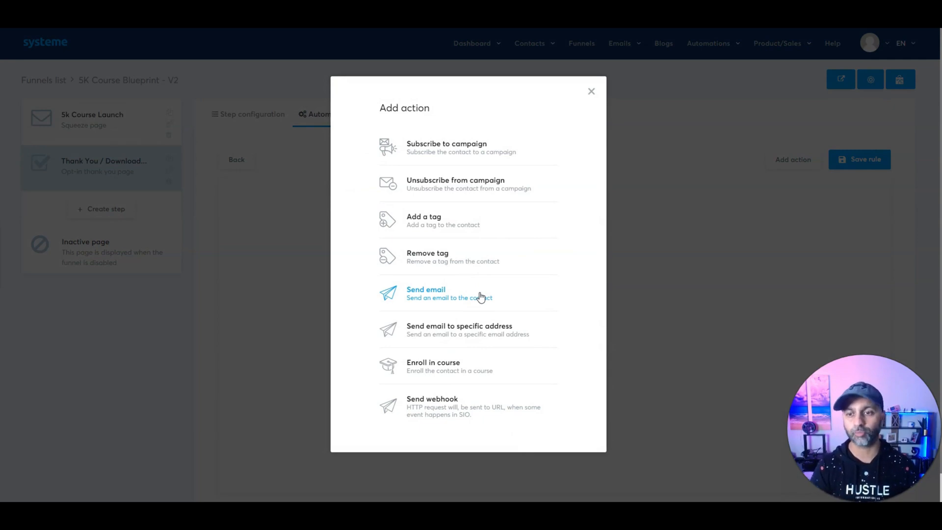
{"action": "left_click", "coordinate": [444, 219]}
{"action": "left_click", "coordinate": [530, 219]}
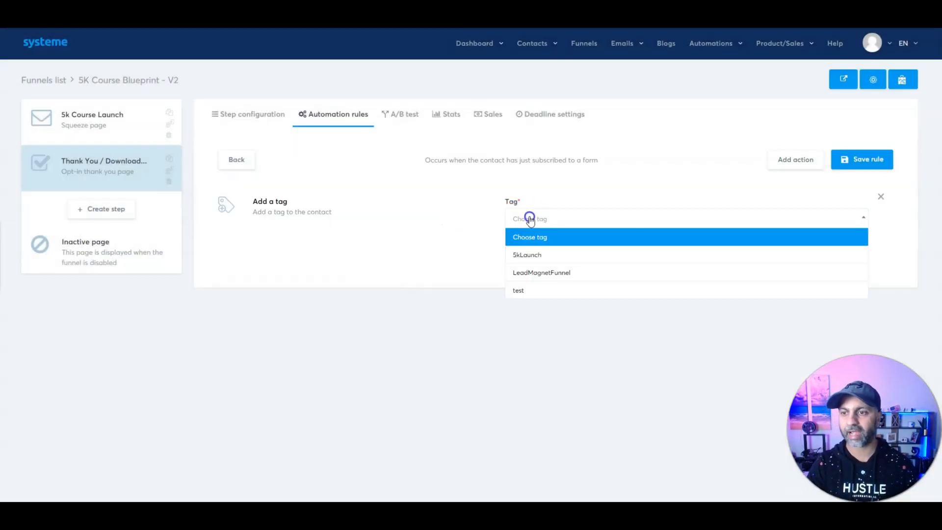
{"action": "left_click", "coordinate": [535, 255]}
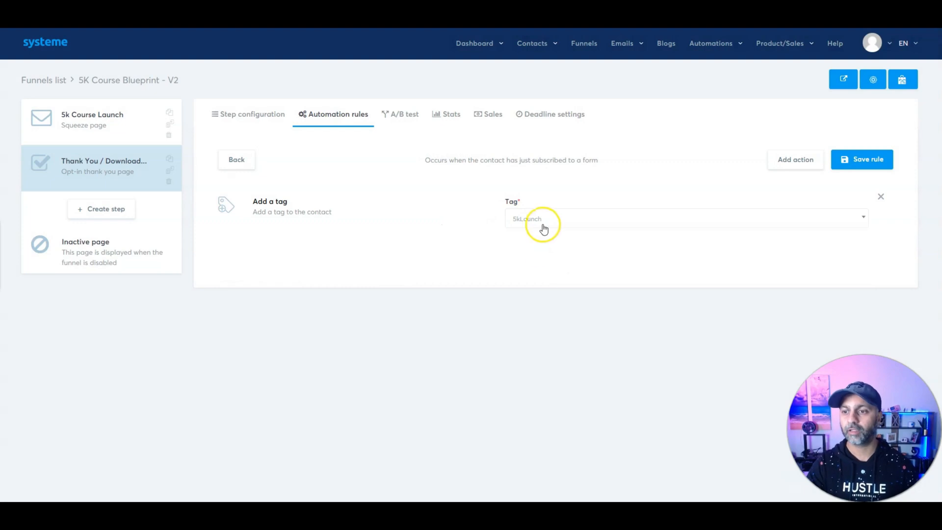
{"action": "mouse_move", "coordinate": [535, 42]}
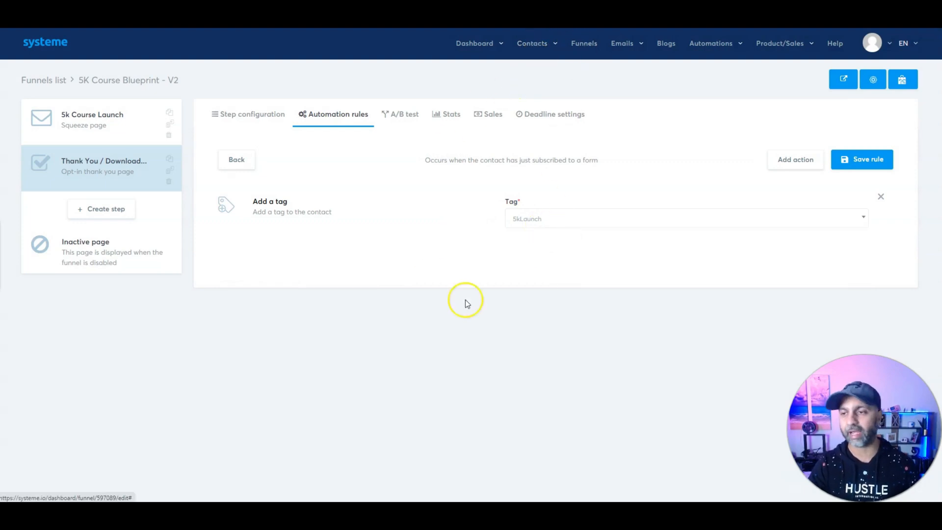
{"action": "left_click", "coordinate": [856, 159]}
Step: Add a Send email action to the rule, discarding a new draft email
{"action": "left_click", "coordinate": [415, 186]}
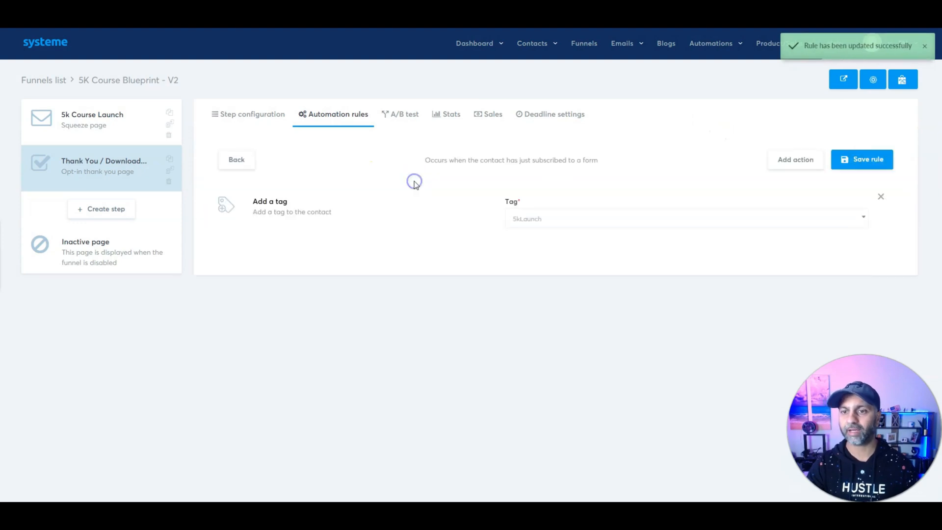
{"action": "left_click", "coordinate": [794, 162]}
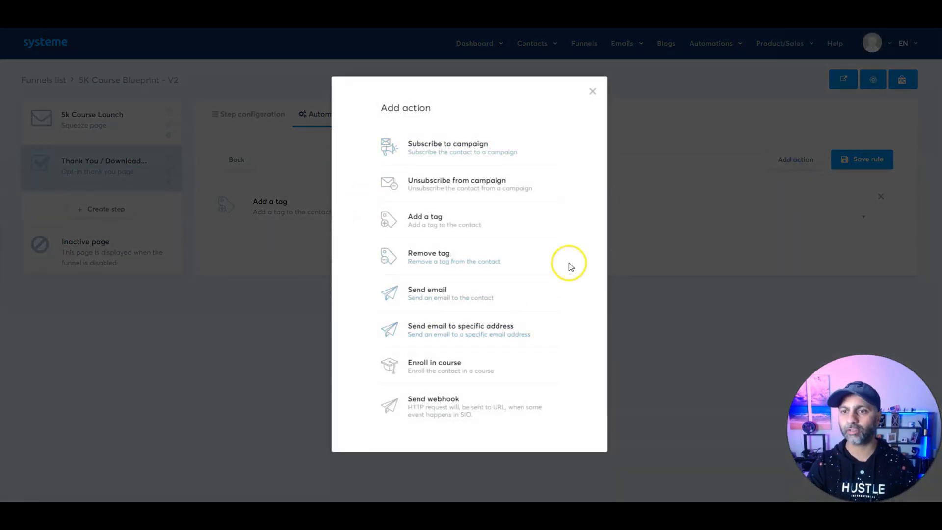
{"action": "left_click", "coordinate": [451, 293]}
{"action": "left_click", "coordinate": [522, 219]}
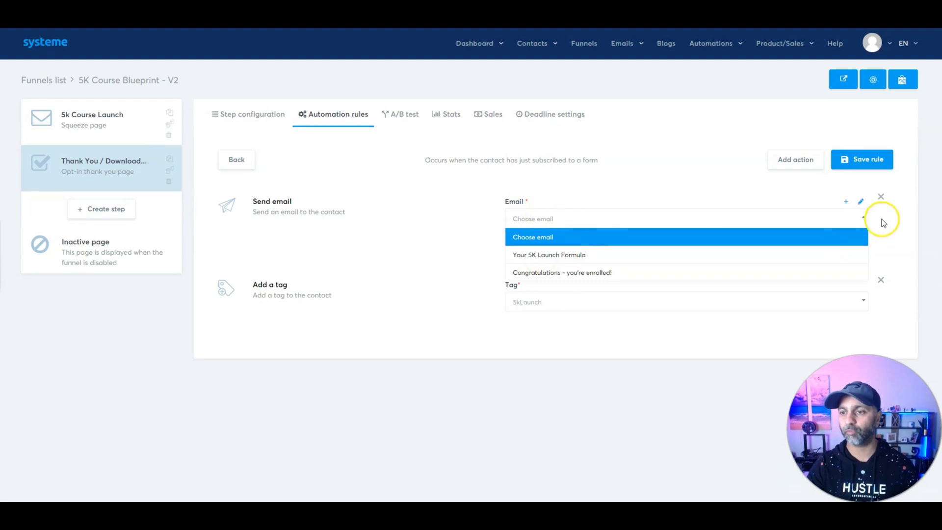
{"action": "left_click", "coordinate": [847, 202]}
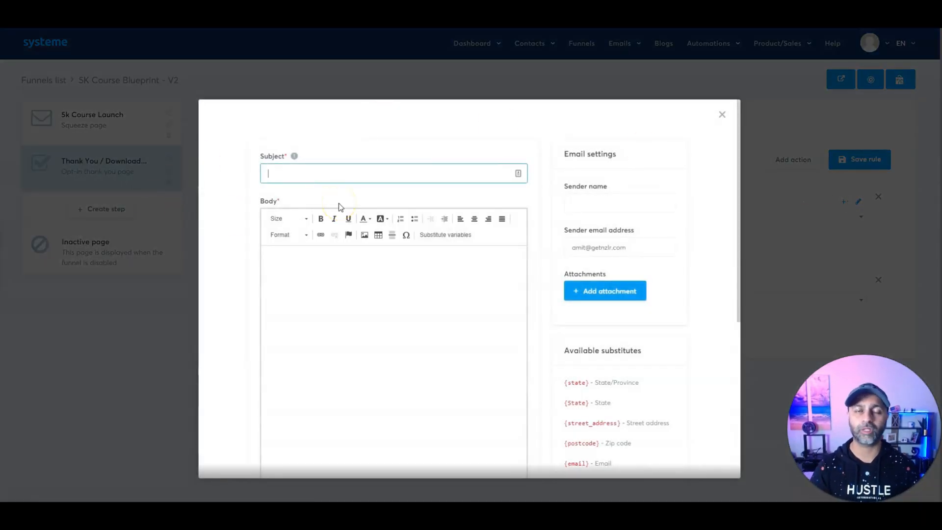
{"action": "left_click", "coordinate": [723, 115]}
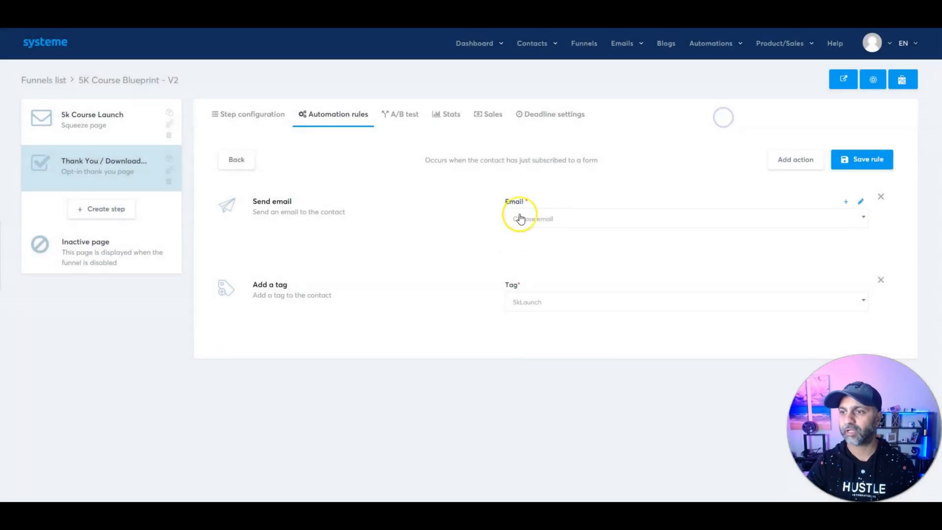
Step: Pick the Your 5K Launch Formula email, review its 5kLaunchformula.png attachment, and save the rule
{"action": "left_click", "coordinate": [547, 219]}
{"action": "left_click", "coordinate": [542, 255]}
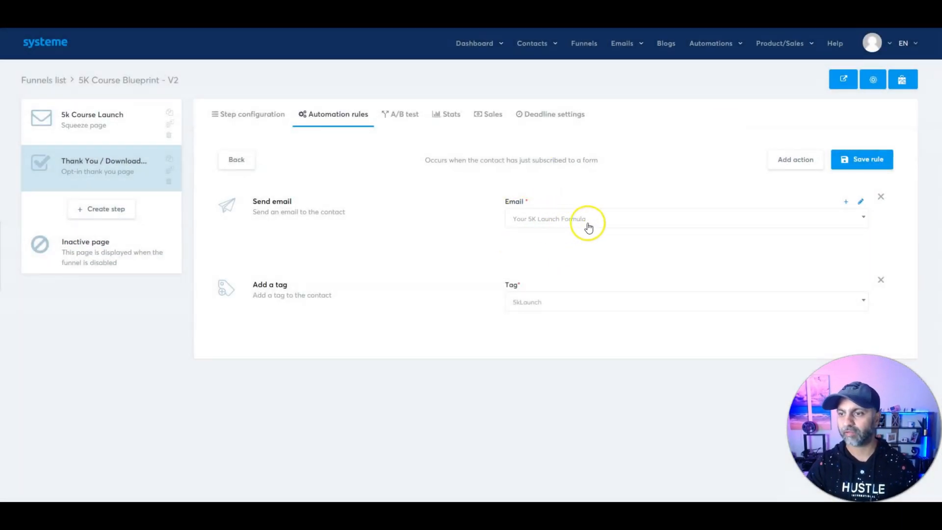
{"action": "left_click", "coordinate": [861, 202]}
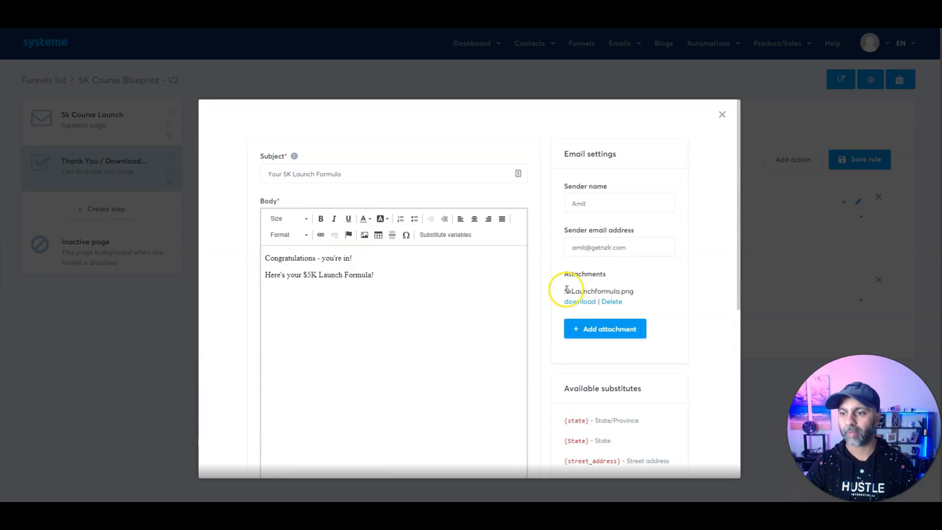
{"action": "left_click_drag", "start_coordinate": [565, 290], "coordinate": [633, 288]}
{"action": "left_click", "coordinate": [722, 114]}
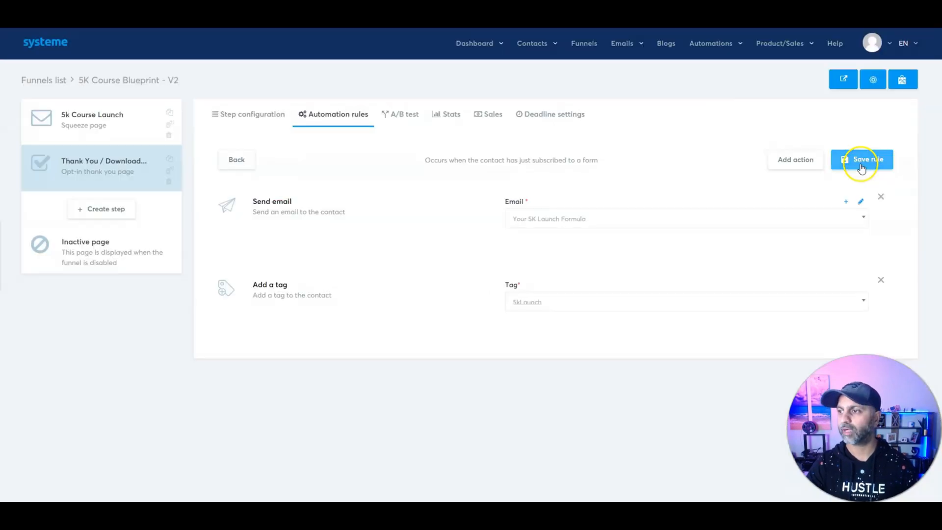
{"action": "left_click", "coordinate": [860, 164]}
{"action": "left_click", "coordinate": [436, 203]}
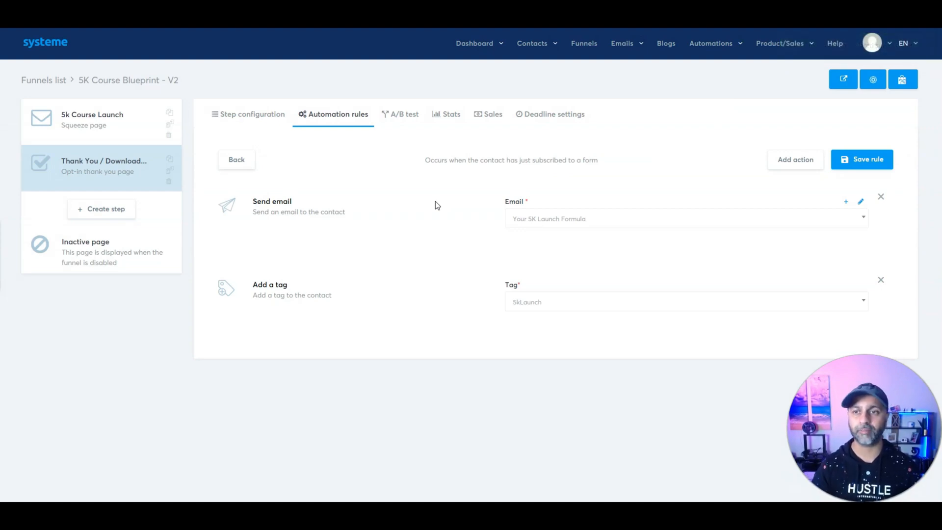
{"action": "left_click", "coordinate": [391, 117]}
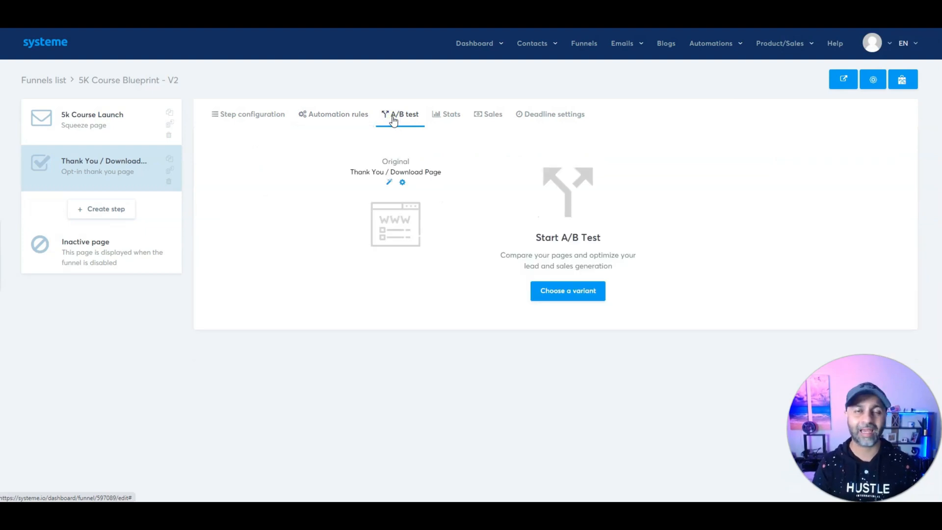
Step: Duplicate the 5k Course Launch step and save the copy
{"action": "left_click", "coordinate": [78, 119]}
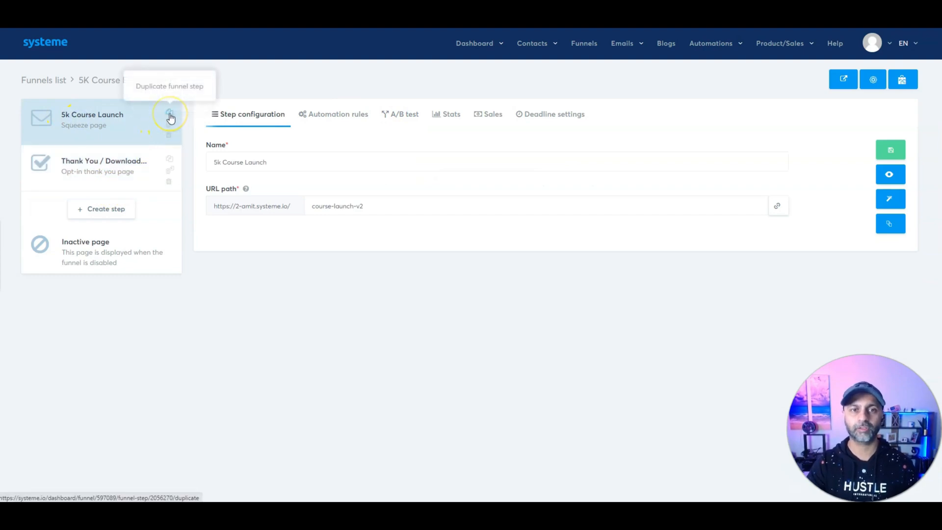
{"action": "left_click", "coordinate": [169, 115]}
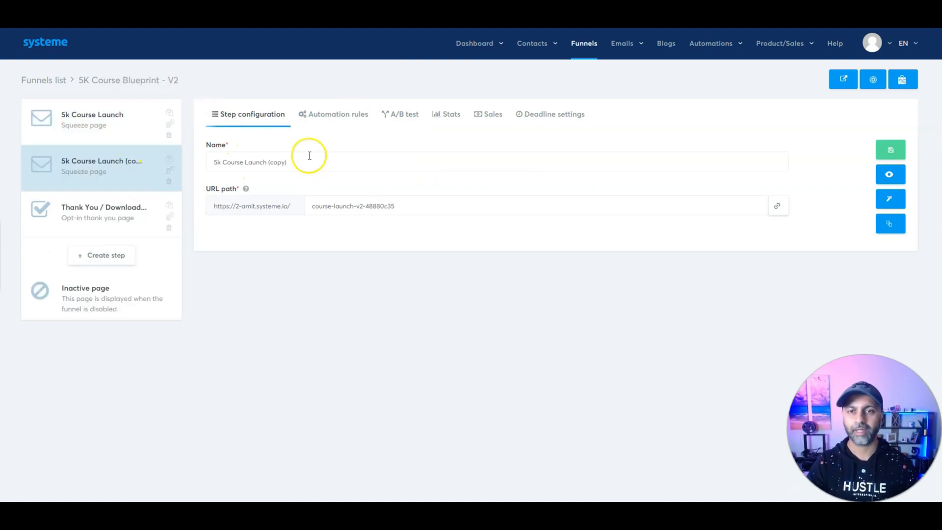
{"action": "left_click", "coordinate": [891, 150]}
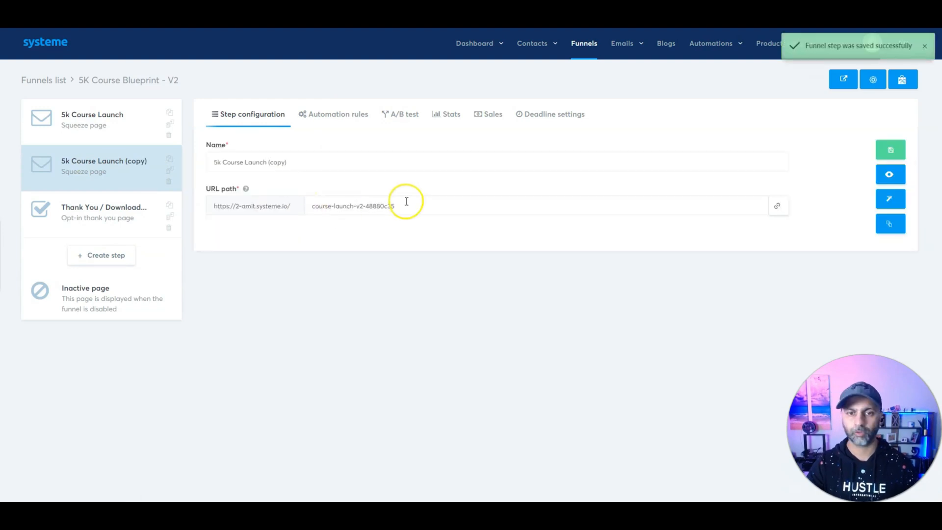
{"action": "left_click", "coordinate": [96, 123]}
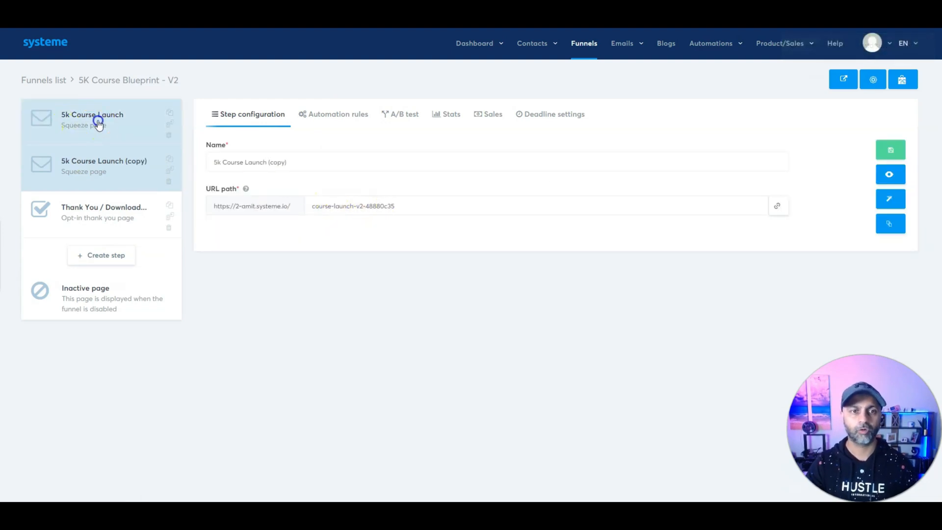
Step: Start an A/B test with 5k Course Launch (copy) as variant and Thank You / Download Page as goal
{"action": "left_click", "coordinate": [412, 115]}
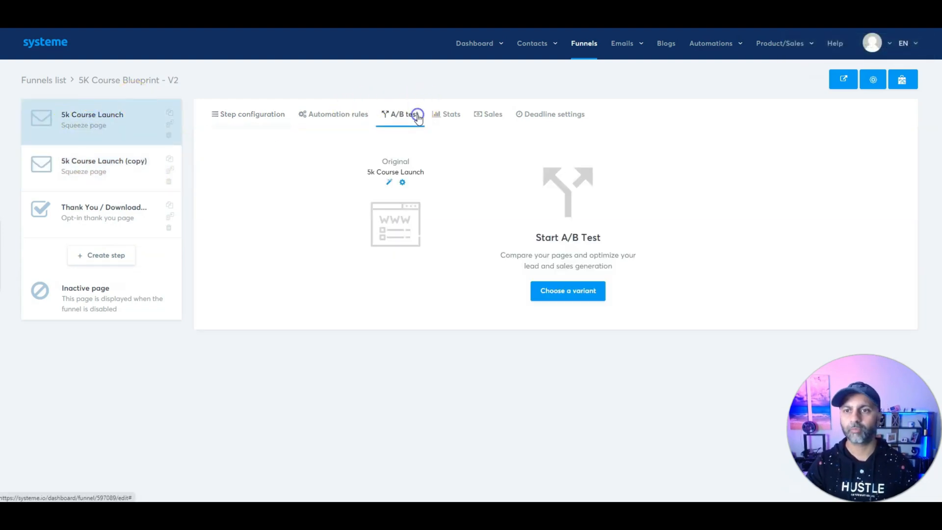
{"action": "left_click", "coordinate": [574, 298]}
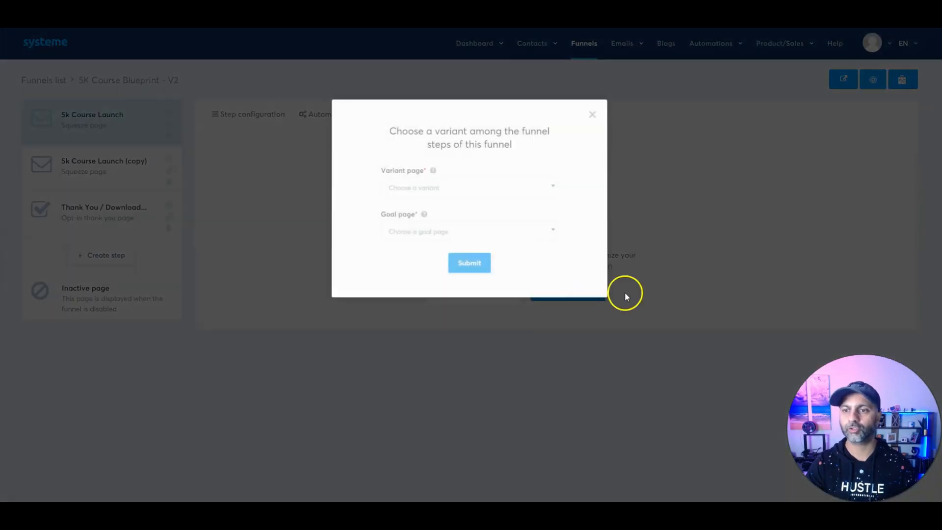
{"action": "left_click", "coordinate": [426, 188]}
{"action": "left_click", "coordinate": [428, 225]}
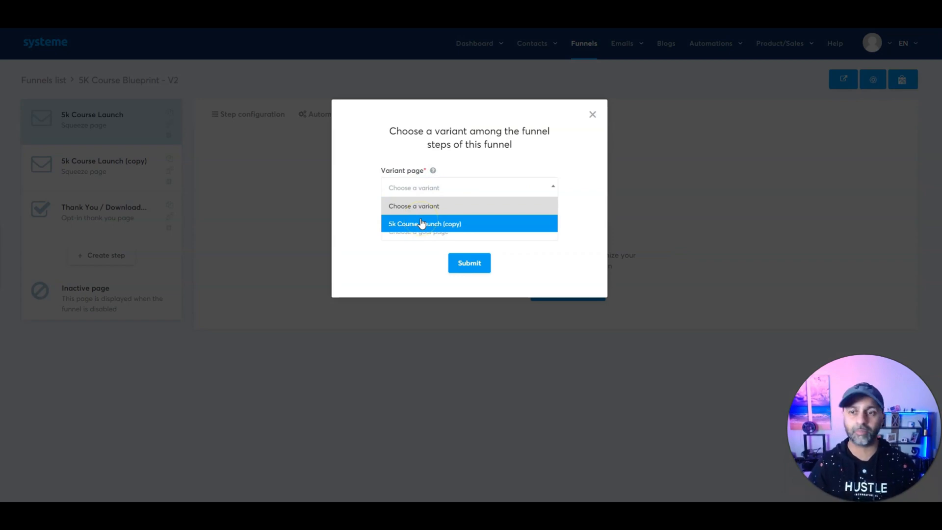
{"action": "left_click", "coordinate": [422, 224]}
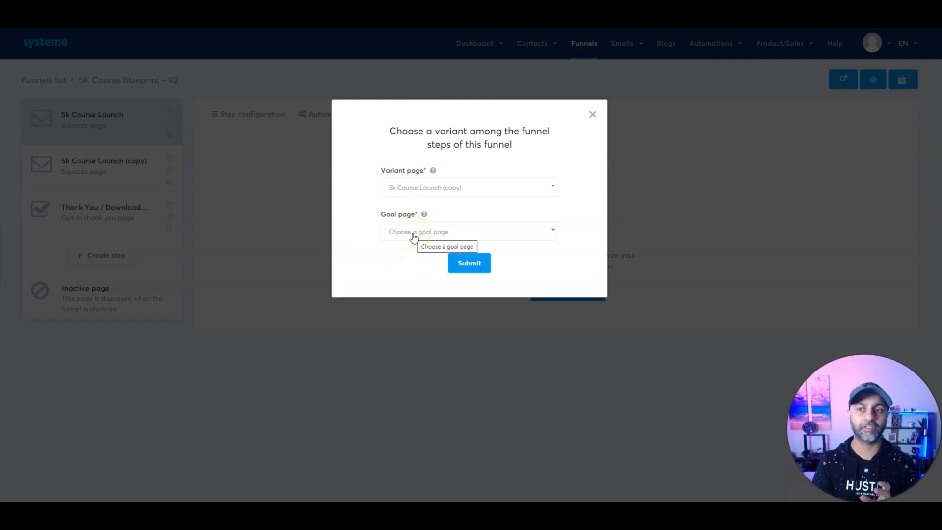
{"action": "left_click", "coordinate": [414, 237]}
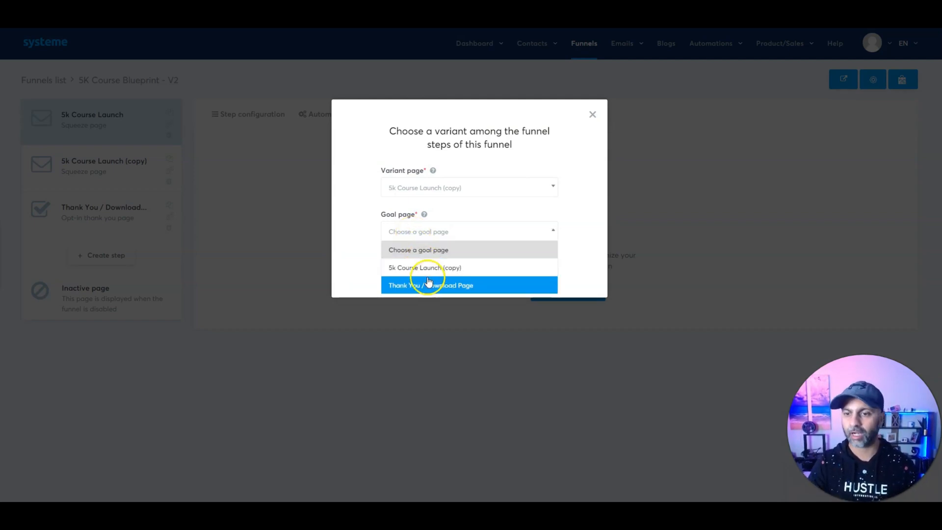
{"action": "left_click", "coordinate": [429, 286]}
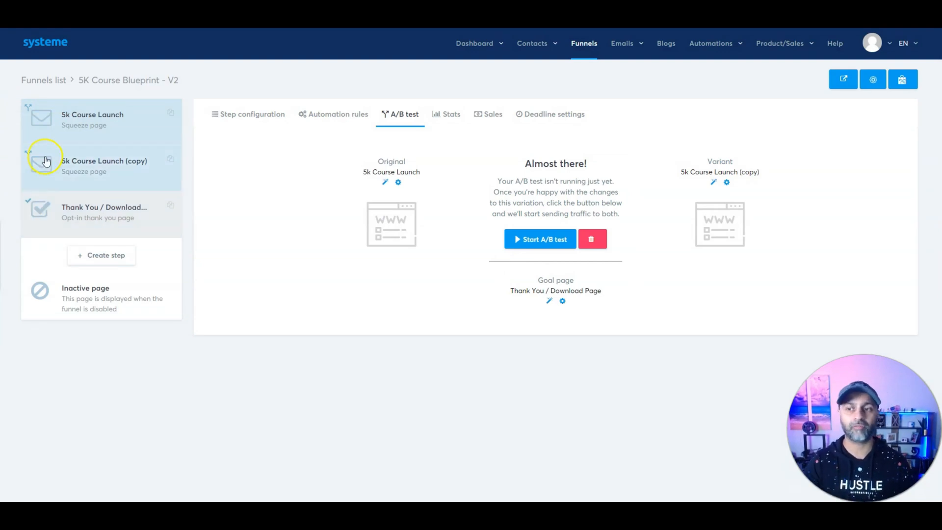
{"action": "left_click", "coordinate": [531, 244]}
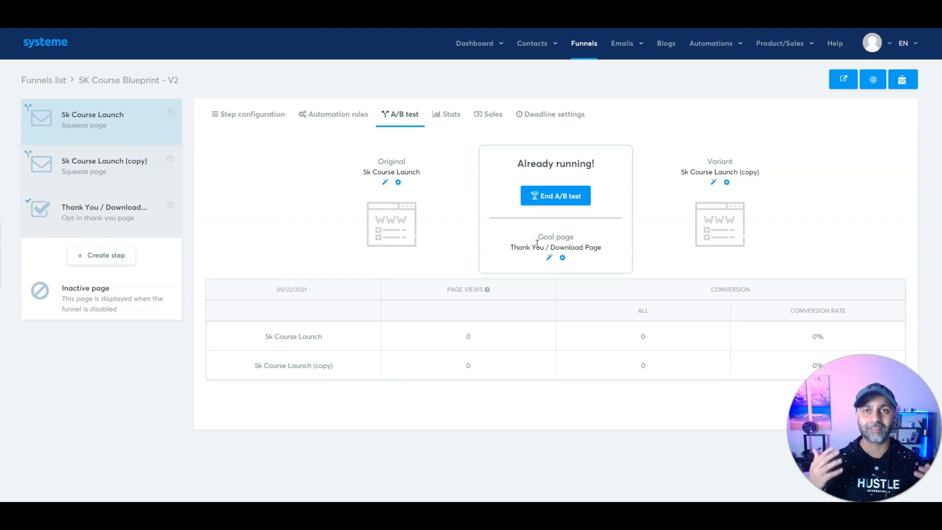
Step: End the A/B test, delete the copied step, and preview the live squeeze page
{"action": "left_click", "coordinate": [556, 196]}
{"action": "left_click", "coordinate": [443, 293]}
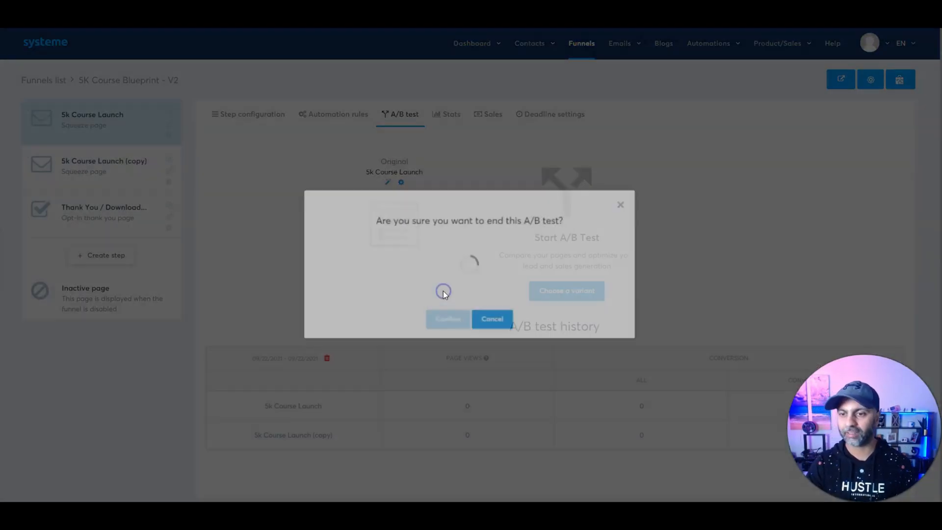
{"action": "left_click", "coordinate": [169, 181]}
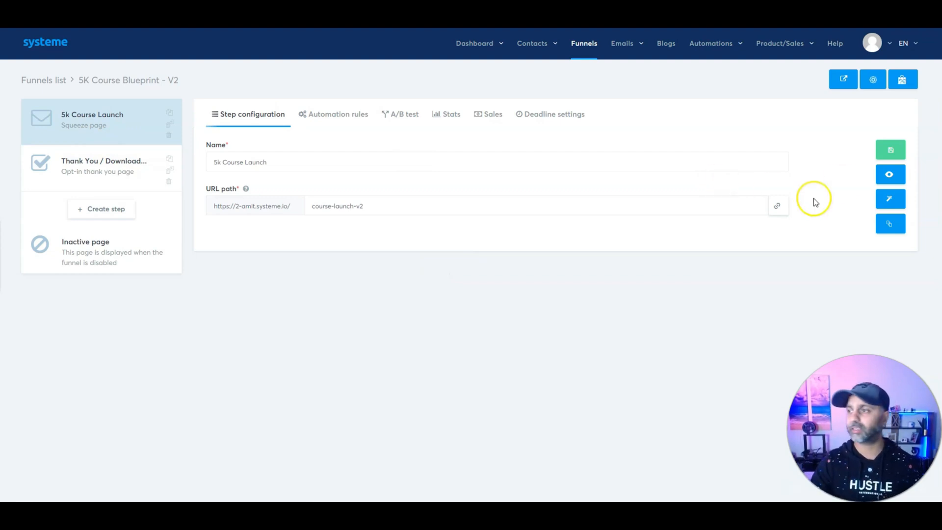
{"action": "left_click", "coordinate": [888, 175]}
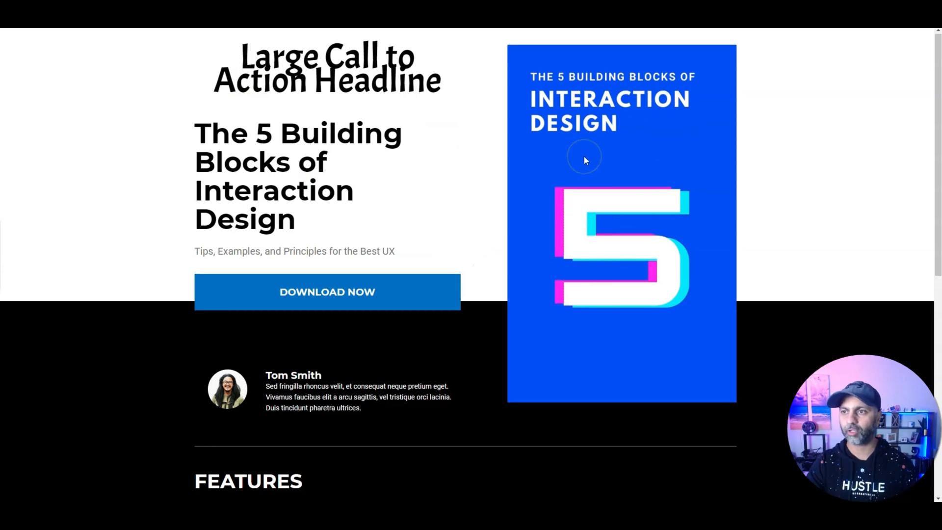
{"action": "scroll", "coordinate": [584, 156], "scroll_direction": "down", "scroll_amount": 9}
{"action": "left_click", "coordinate": [592, 314]}
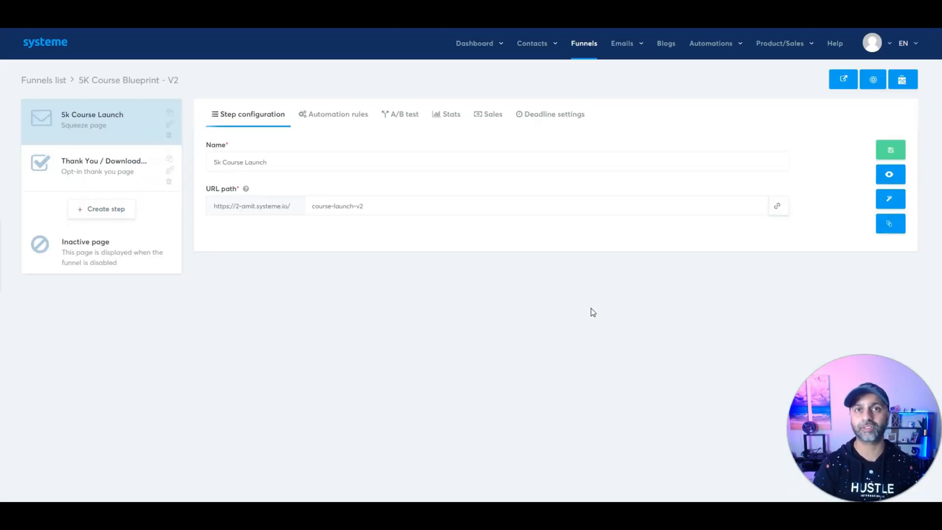
{"action": "left_click", "coordinate": [586, 209]}
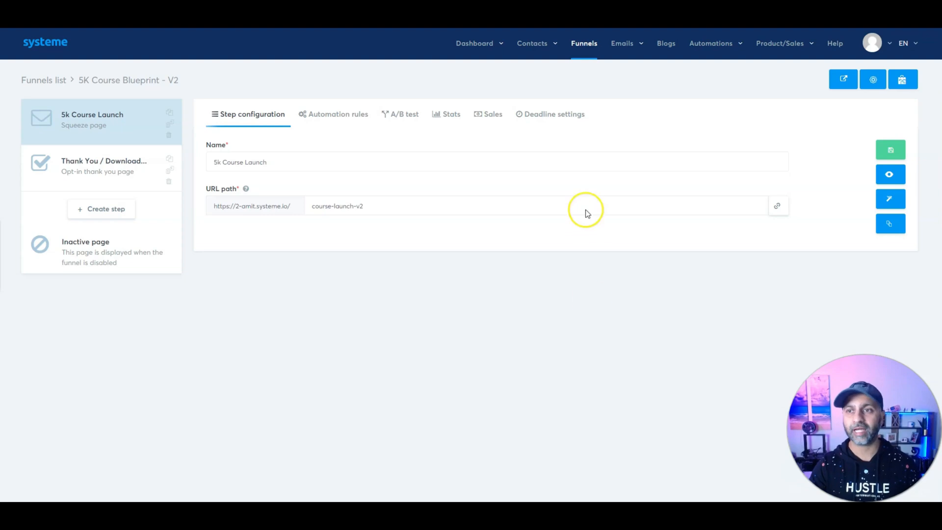
Step: Check the newest contact's details in Contacts, then return to the funnels list
{"action": "left_click", "coordinate": [531, 42]}
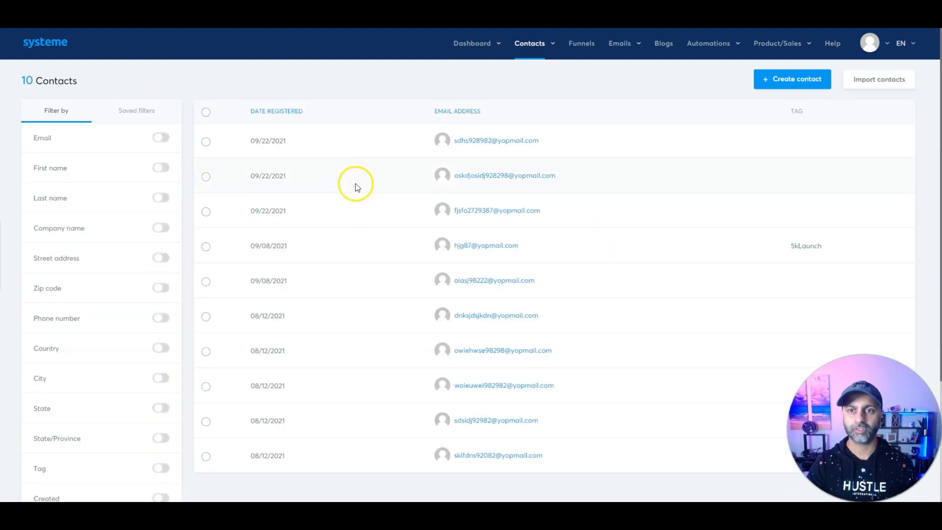
{"action": "left_click", "coordinate": [522, 142]}
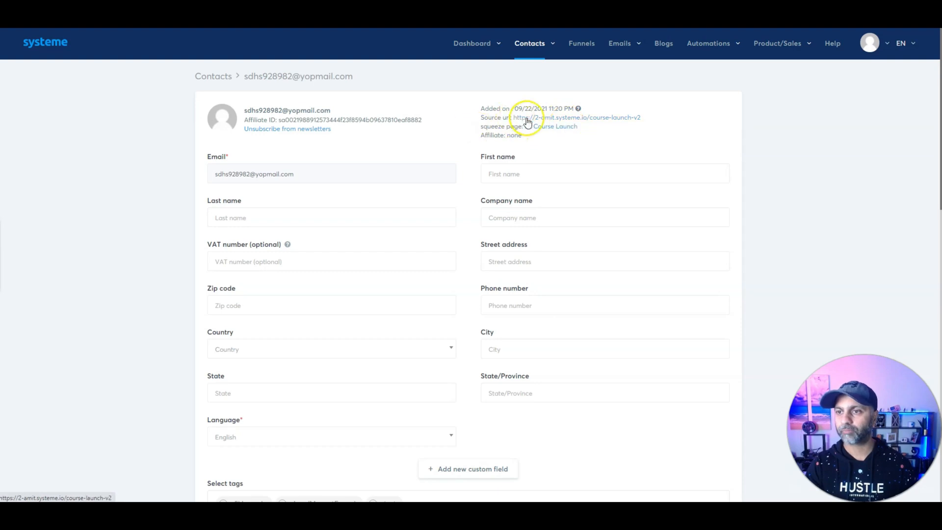
{"action": "scroll", "coordinate": [481, 223], "scroll_direction": "down", "scroll_amount": 15}
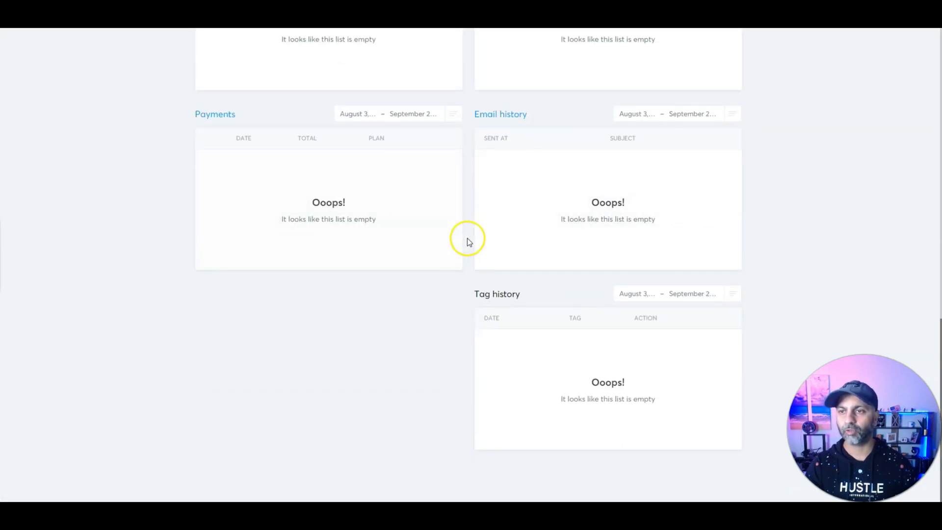
{"action": "scroll", "coordinate": [467, 238], "scroll_direction": "up", "scroll_amount": 5}
{"action": "scroll", "coordinate": [472, 256], "scroll_direction": "up", "scroll_amount": 4}
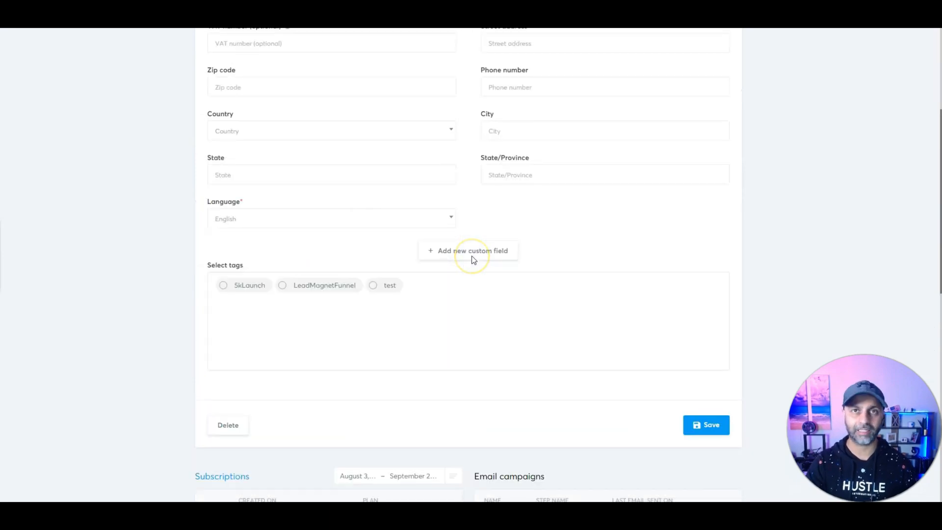
{"action": "scroll", "coordinate": [577, 265], "scroll_direction": "down", "scroll_amount": 9}
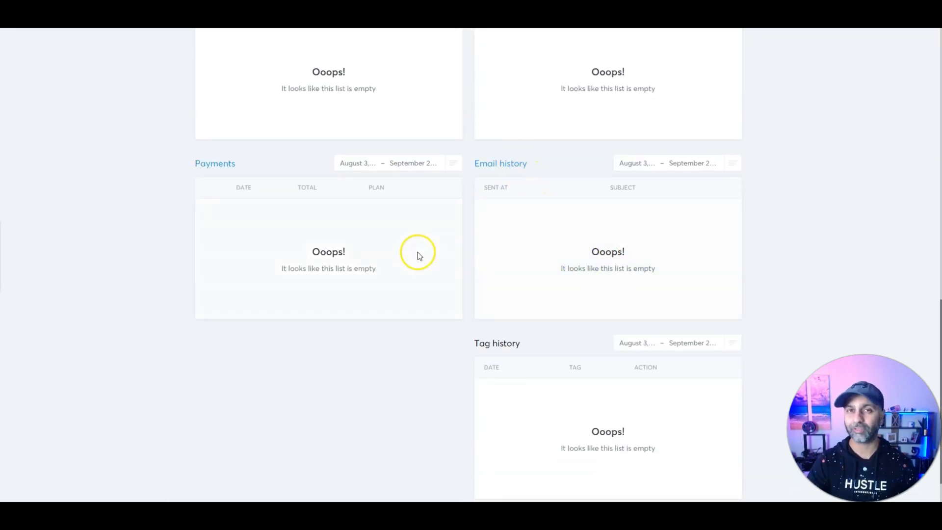
{"action": "scroll", "coordinate": [417, 251], "scroll_direction": "up", "scroll_amount": 13}
{"action": "left_click", "coordinate": [585, 47]}
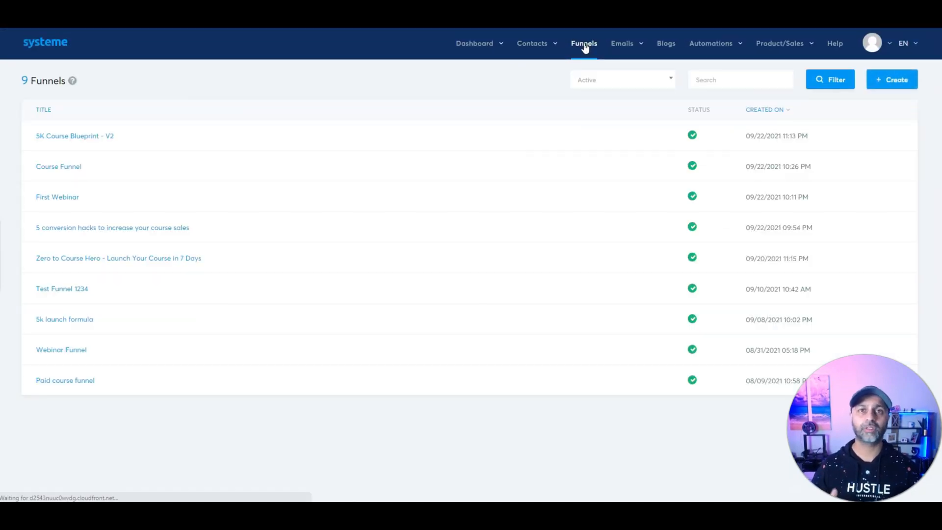
Step: In the funnel's automation rules, start a form-subscribed rule tagging contacts 5kLaunch
{"action": "left_click", "coordinate": [78, 136]}
{"action": "left_click", "coordinate": [325, 114]}
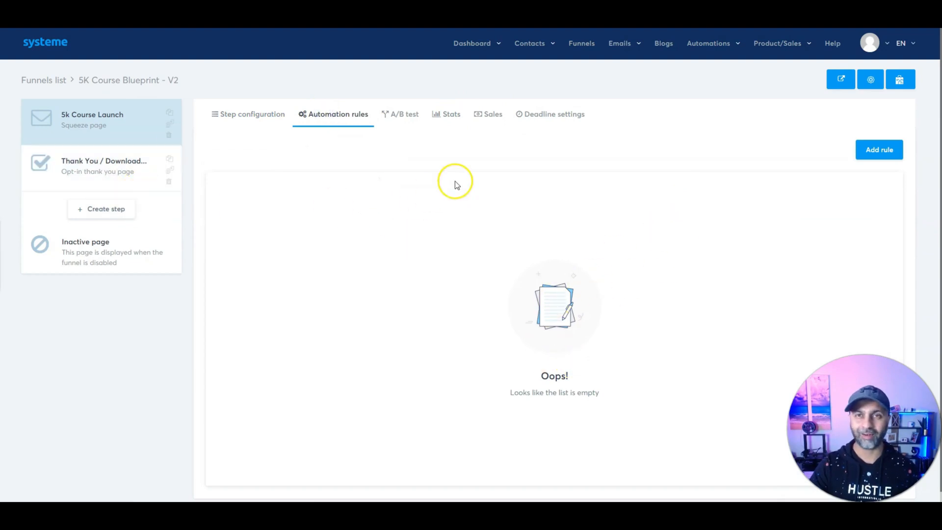
{"action": "left_click", "coordinate": [901, 157]}
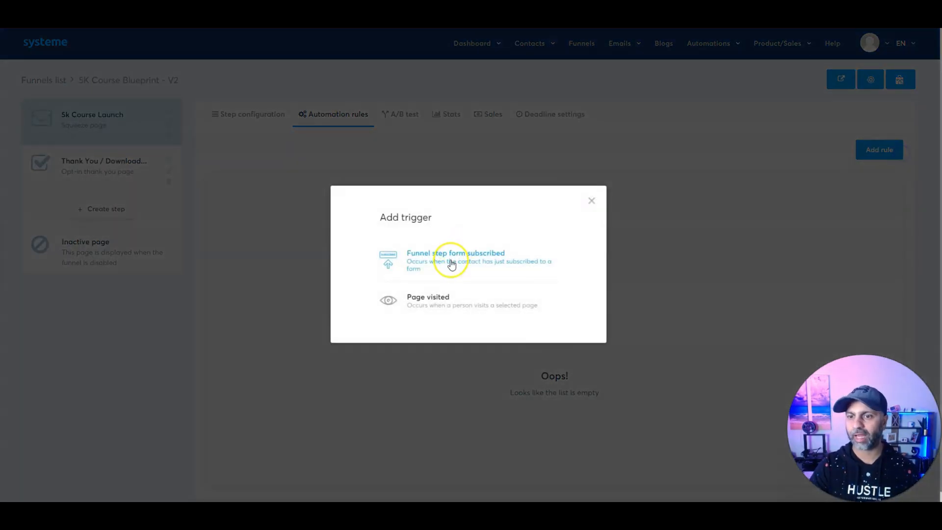
{"action": "left_click", "coordinate": [448, 260]}
{"action": "left_click", "coordinate": [779, 163]}
{"action": "left_click", "coordinate": [444, 224]}
{"action": "left_click", "coordinate": [556, 220]}
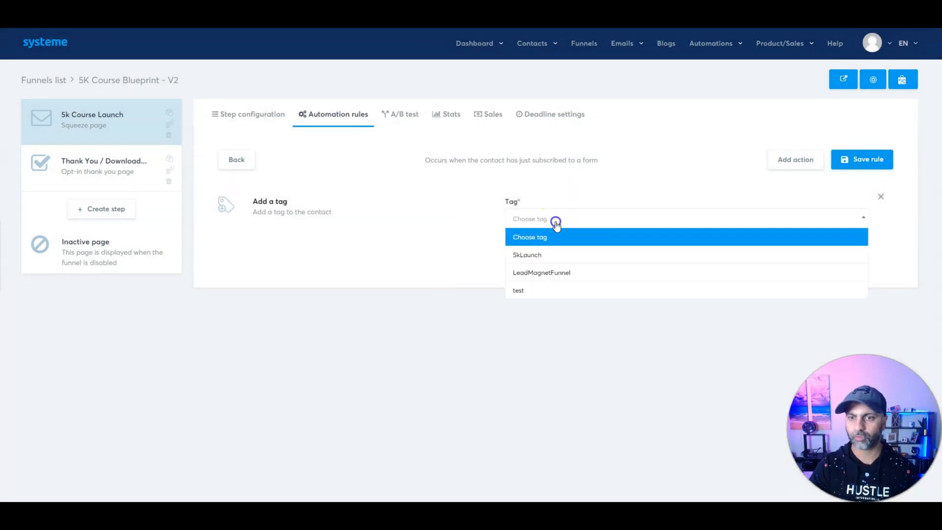
Step: Add a Send email action for Your 5K Launch Formula and save the rule
{"action": "left_click", "coordinate": [551, 257]}
{"action": "left_click", "coordinate": [780, 163]}
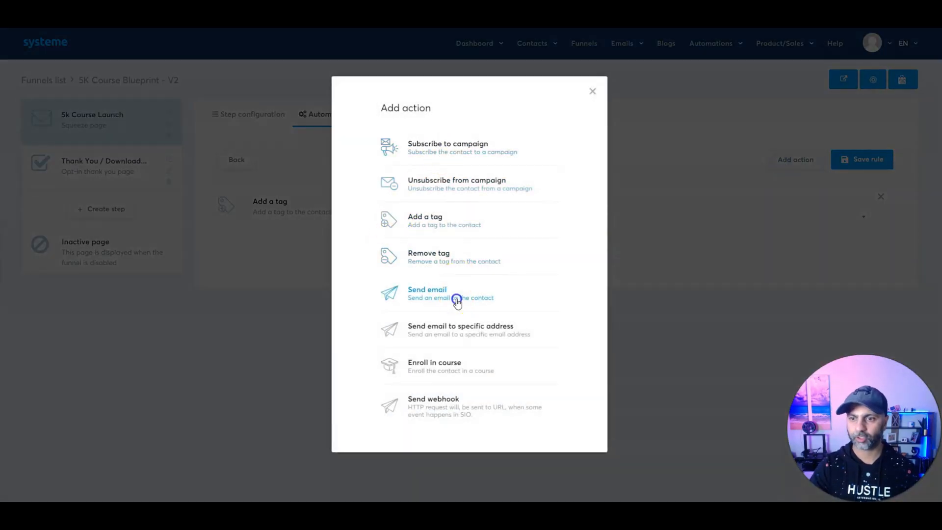
{"action": "left_click", "coordinate": [455, 297]}
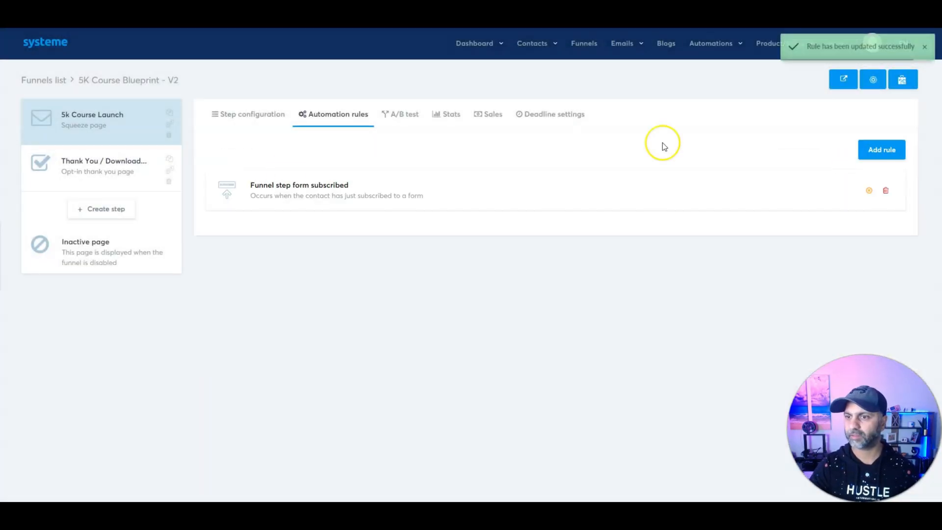
{"action": "left_click", "coordinate": [621, 190]}
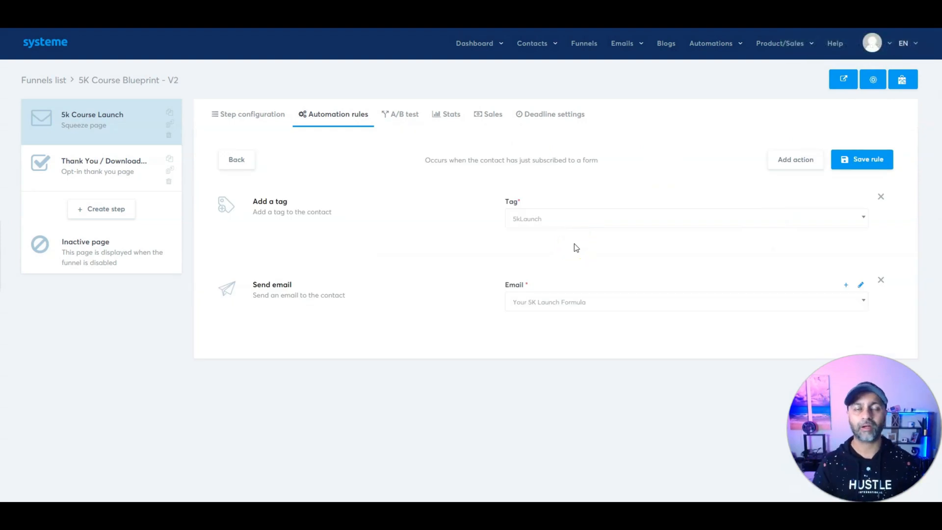
{"action": "left_click", "coordinate": [564, 224]}
{"action": "left_click", "coordinate": [91, 144]}
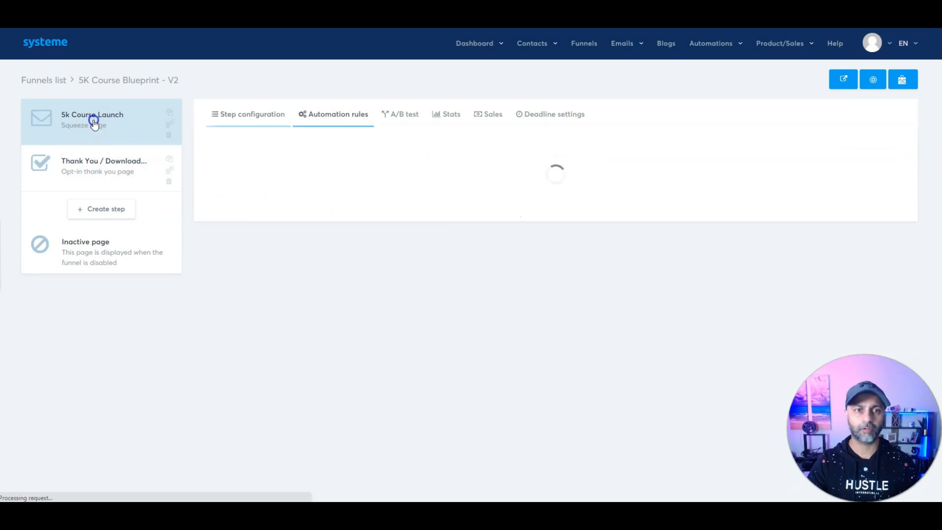
Step: Submit a yopmail.com test address through the live squeeze page's Download Now opt-in form
{"action": "left_click", "coordinate": [894, 181]}
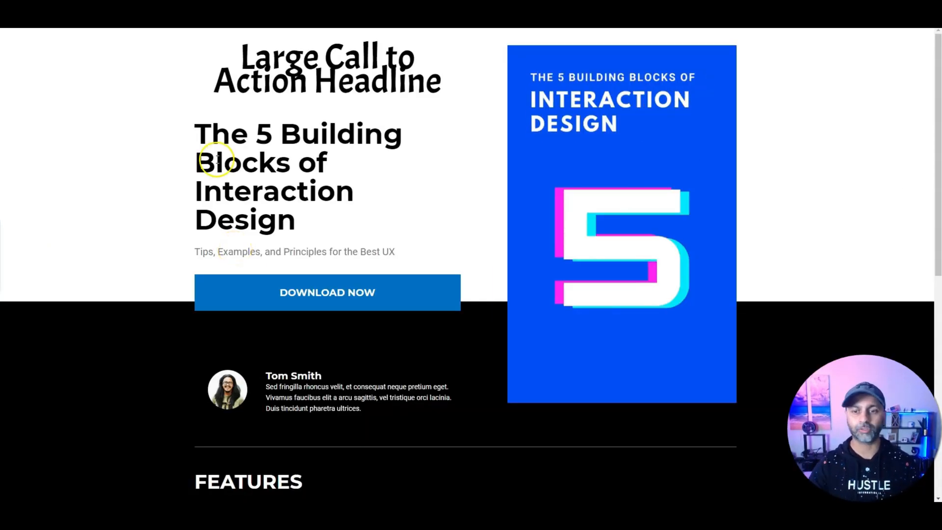
{"action": "left_click", "coordinate": [343, 295]}
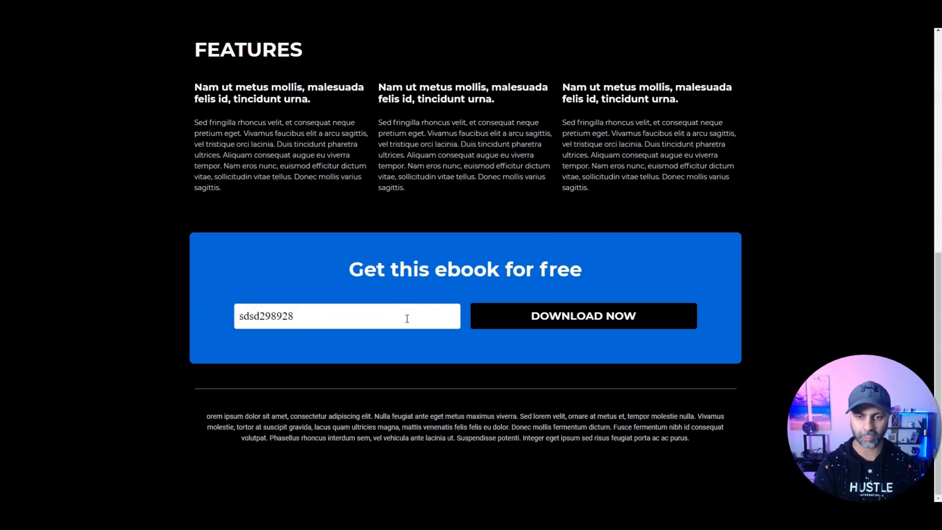
{"action": "type", "text": "yopmail.com"}
{"action": "left_click", "coordinate": [502, 315]}
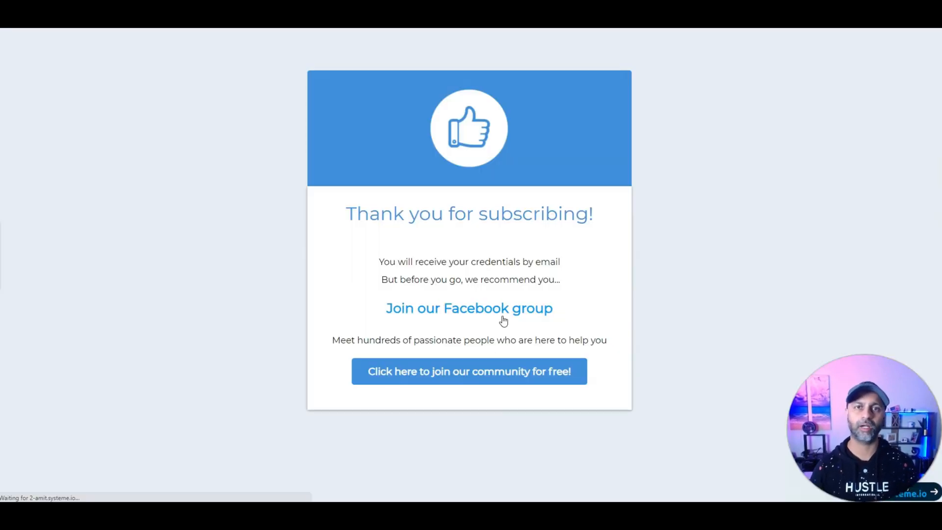
{"action": "left_click", "coordinate": [362, 289]}
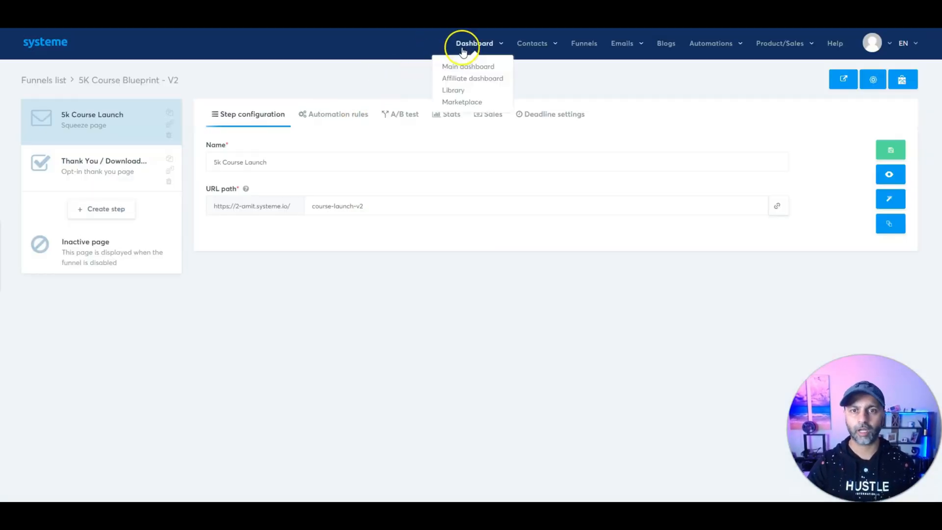
Step: Check that the newest contact's record shows the 5kLaunch tag in its tags and history
{"action": "left_click", "coordinate": [532, 44]}
{"action": "left_click", "coordinate": [531, 66]}
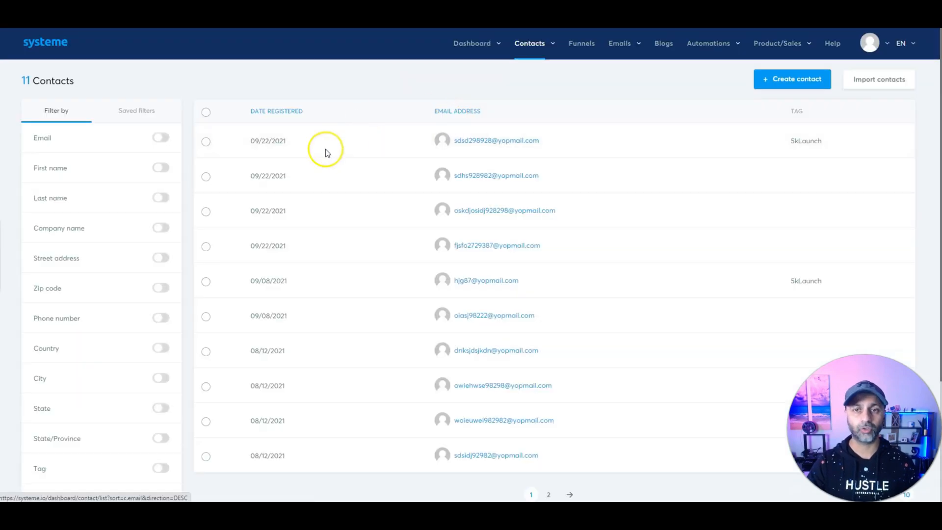
{"action": "left_click", "coordinate": [528, 143]}
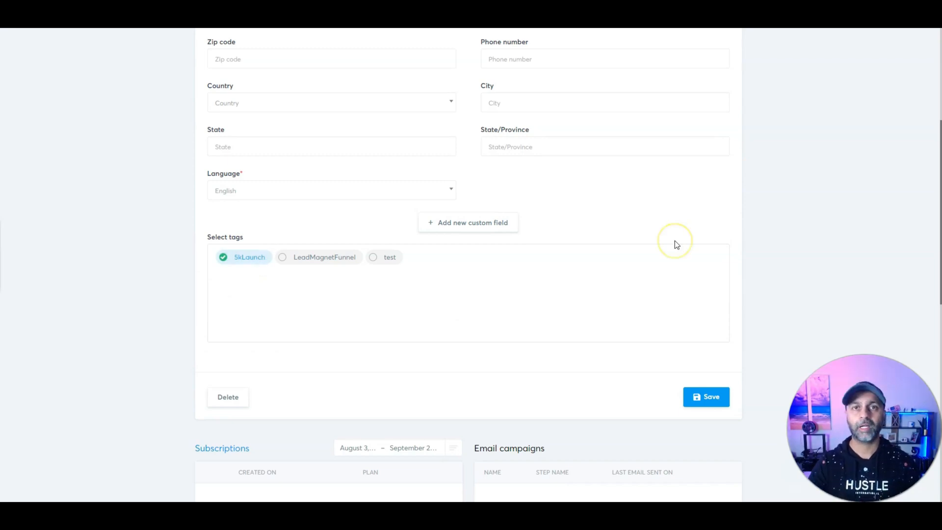
{"action": "scroll", "coordinate": [675, 242], "scroll_direction": "down", "scroll_amount": 10}
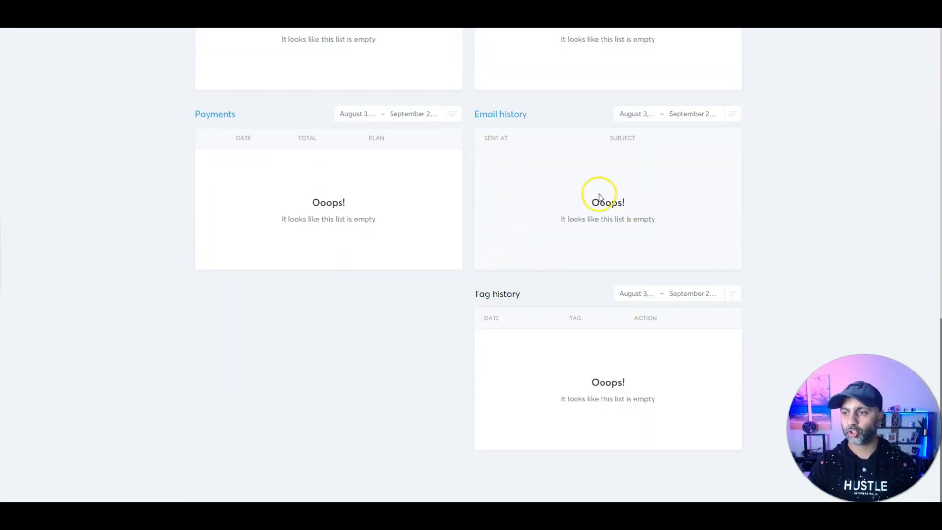
{"action": "scroll", "coordinate": [611, 200], "scroll_direction": "up", "scroll_amount": 15}
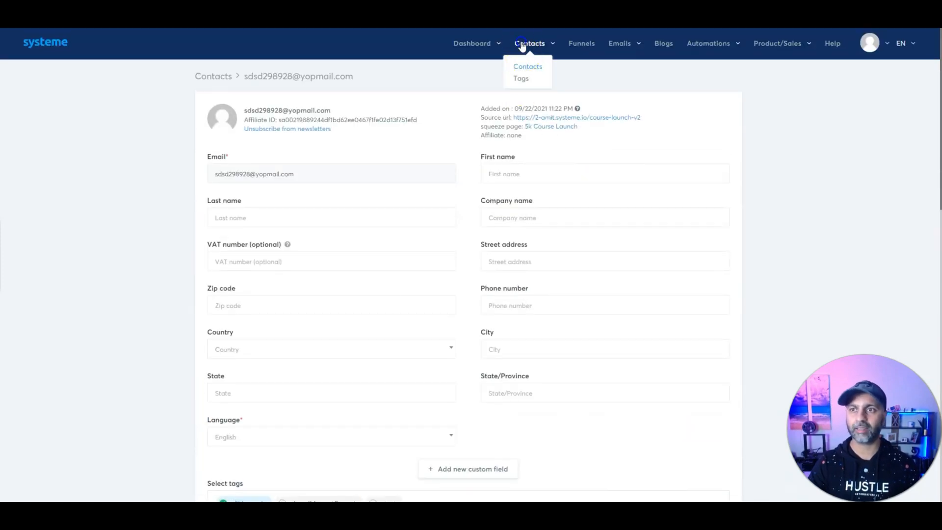
{"action": "left_click", "coordinate": [579, 45]}
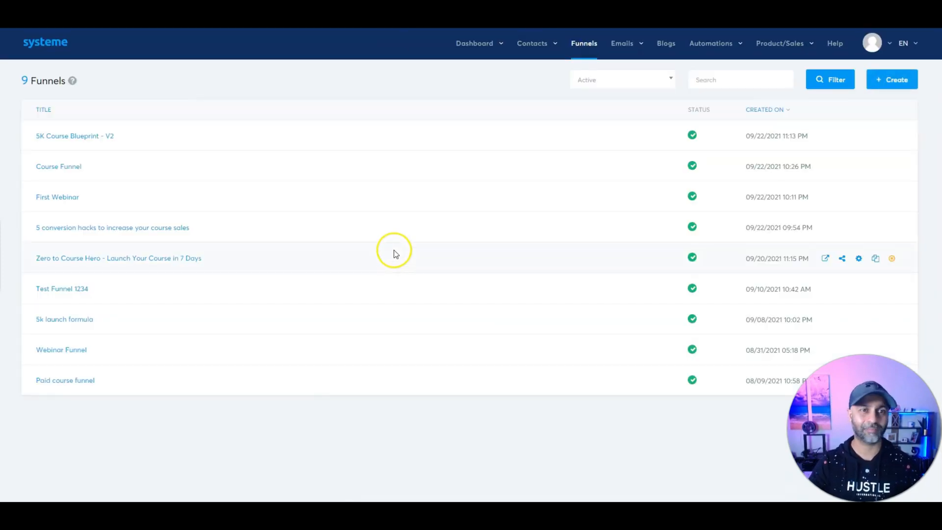
Step: Open the Funnel step form subscribed rule in the 5K Course Blueprint - V2 automation rules
{"action": "left_click", "coordinate": [54, 136]}
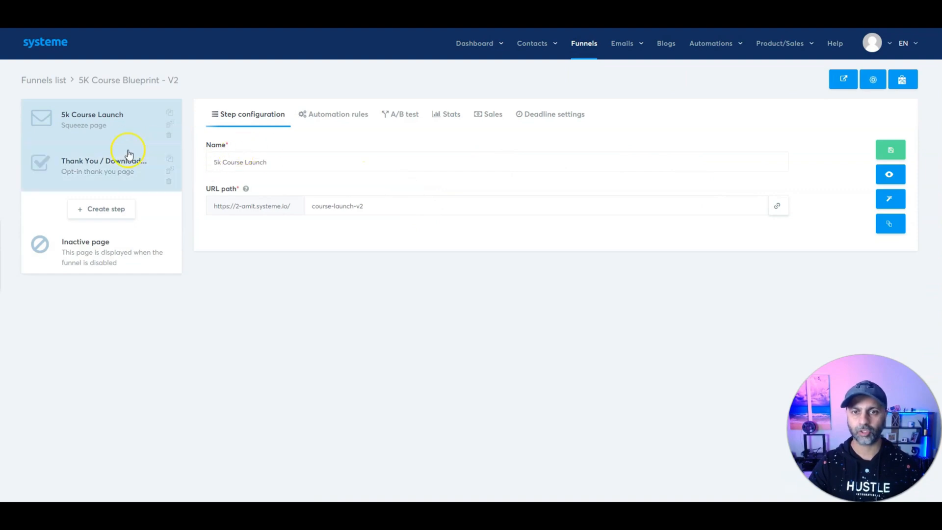
{"action": "left_click", "coordinate": [343, 113]}
{"action": "left_click", "coordinate": [377, 183]}
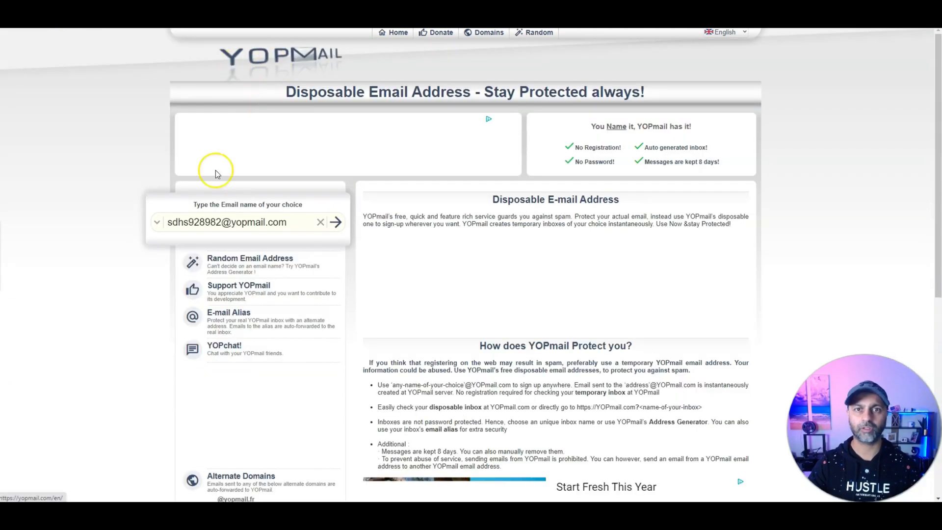
Step: Open the test address's YOPmail inbox from the YOPmail home page
{"action": "left_click", "coordinate": [255, 227]}
{"action": "left_click", "coordinate": [155, 136]}
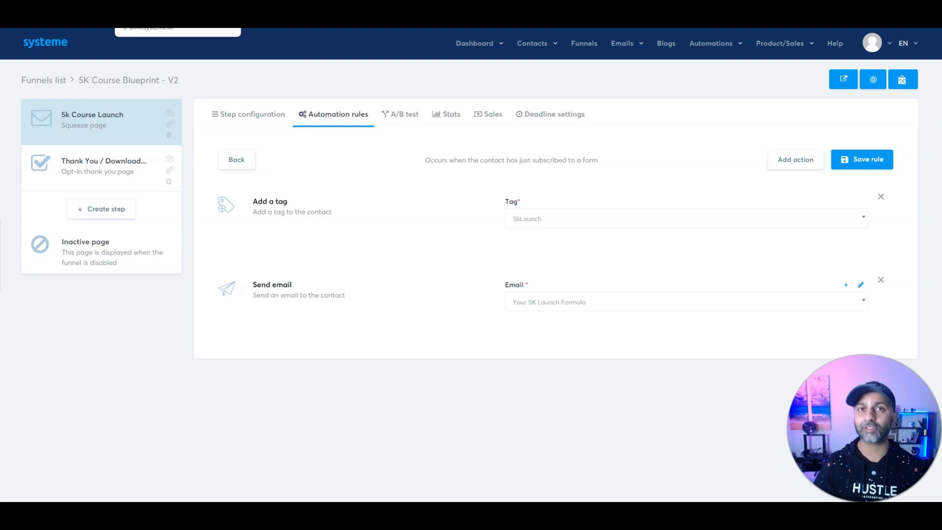
Step: Start a new course under Product/Sales > Courses and set its theme to Black
{"action": "left_click", "coordinate": [784, 43]}
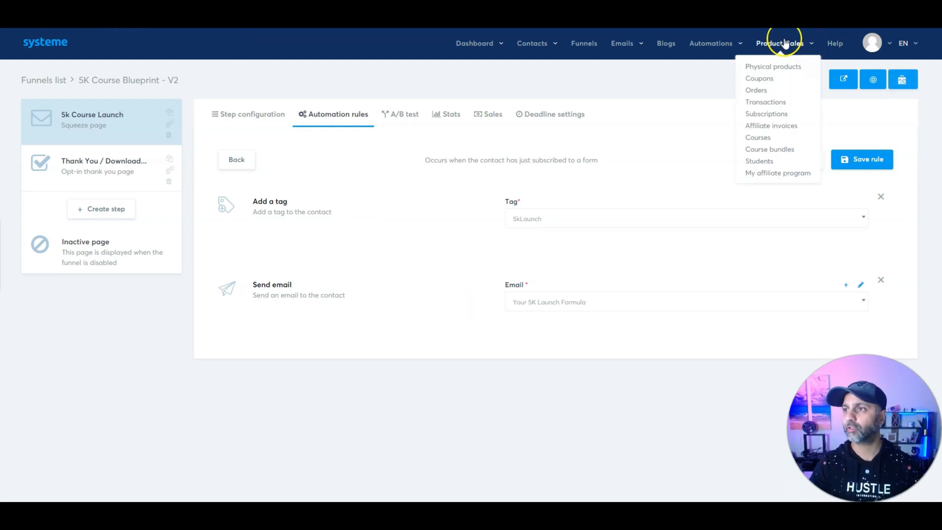
{"action": "left_click", "coordinate": [758, 137]}
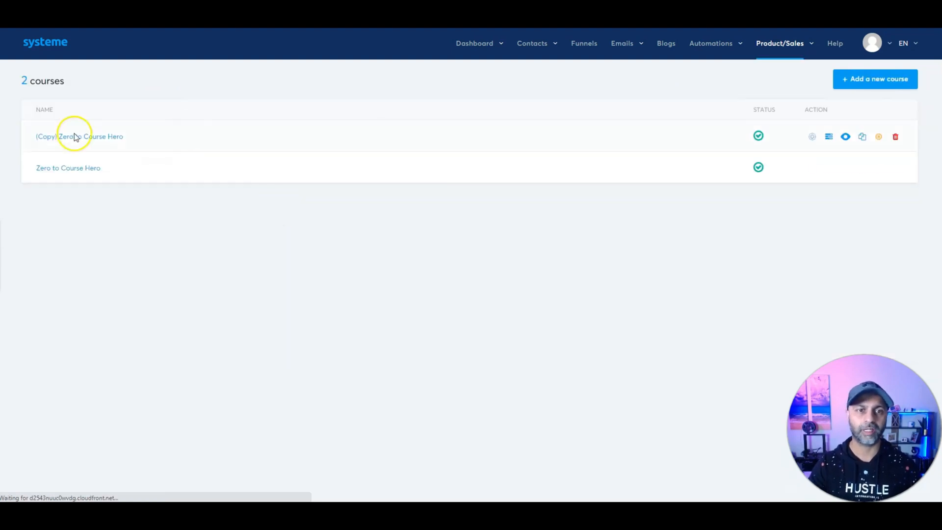
{"action": "left_click", "coordinate": [851, 81]}
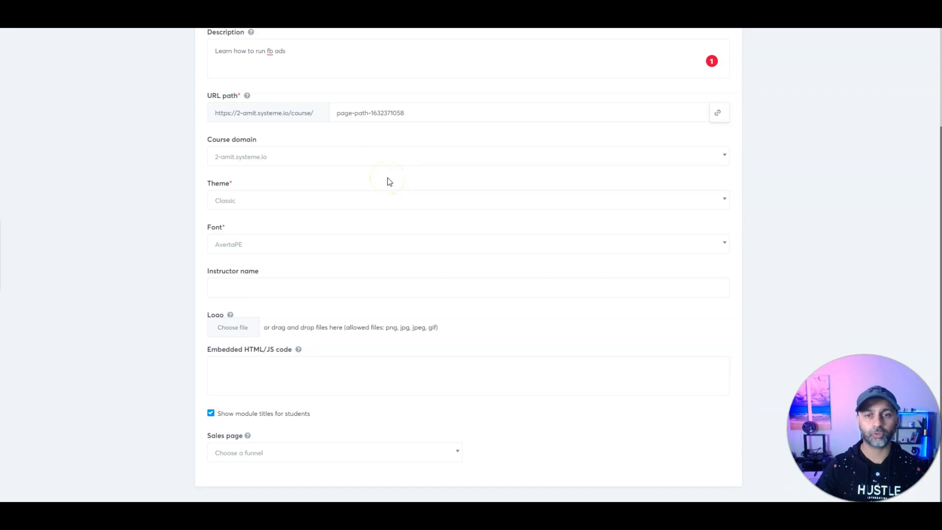
{"action": "left_click", "coordinate": [255, 202]}
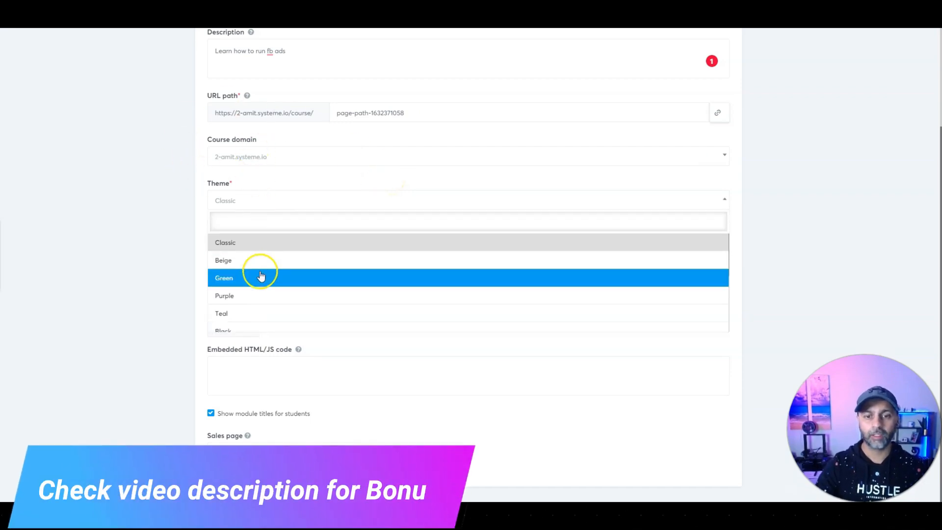
{"action": "scroll", "coordinate": [261, 276], "scroll_direction": "down", "scroll_amount": 3}
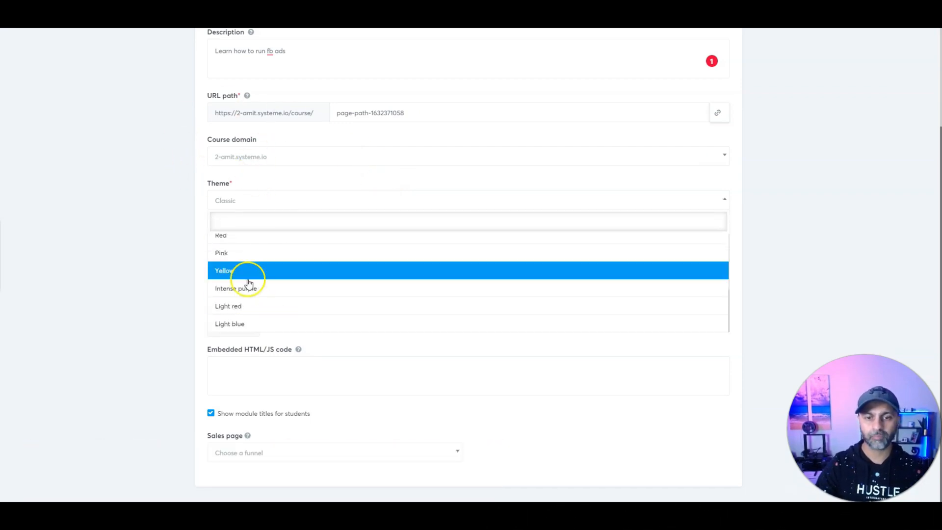
{"action": "scroll", "coordinate": [249, 280], "scroll_direction": "up", "scroll_amount": 1}
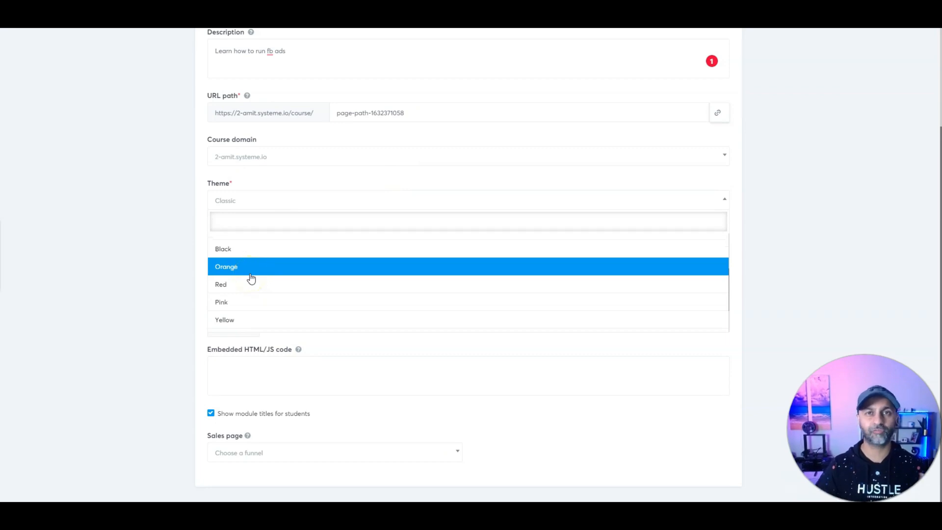
{"action": "left_click", "coordinate": [232, 249]}
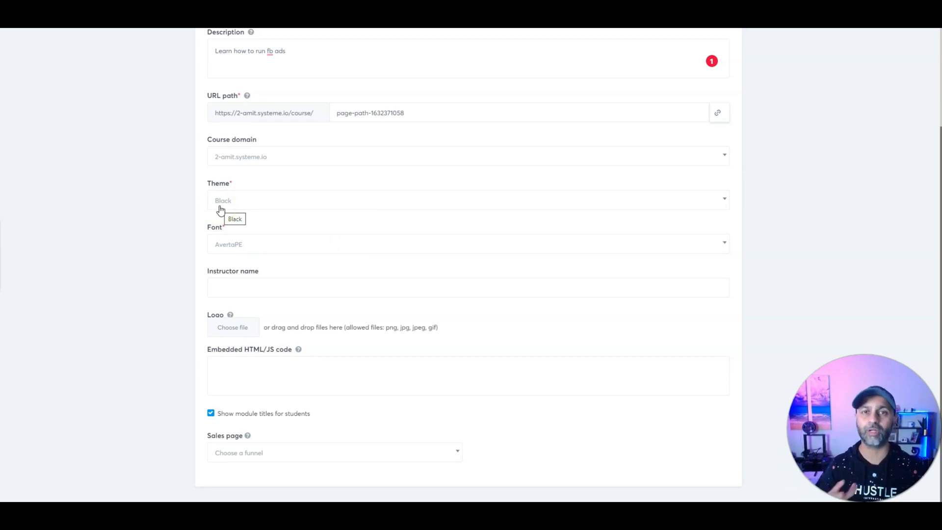
Step: Set the course font to PT Sans and enter the instructor's name
{"action": "left_click", "coordinate": [269, 245]}
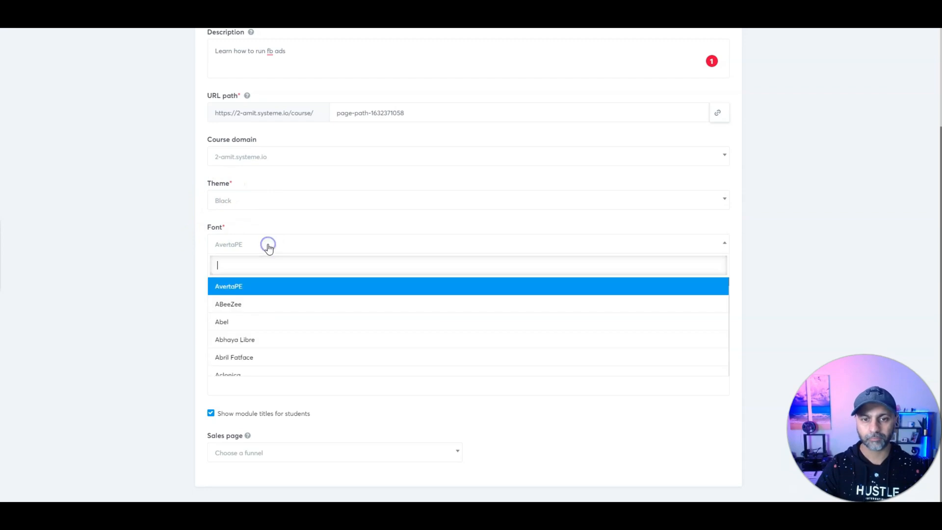
{"action": "scroll", "coordinate": [264, 332], "scroll_direction": "down", "scroll_amount": 2}
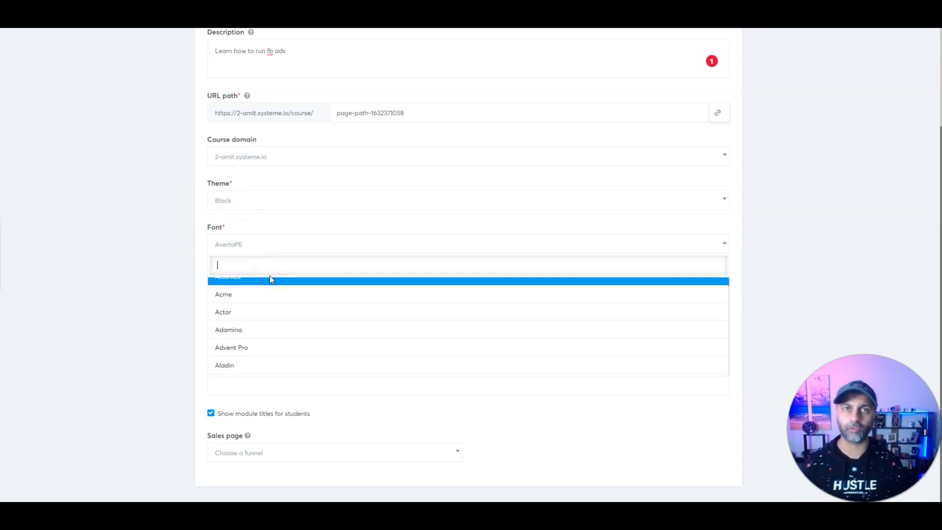
{"action": "type", "text": "pt"}
{"action": "left_click", "coordinate": [263, 305]}
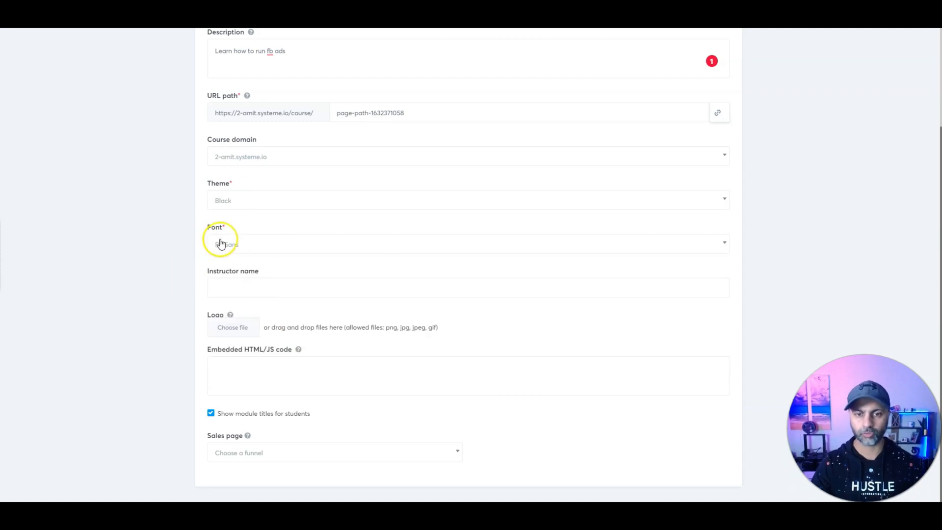
{"action": "left_click", "coordinate": [255, 287]}
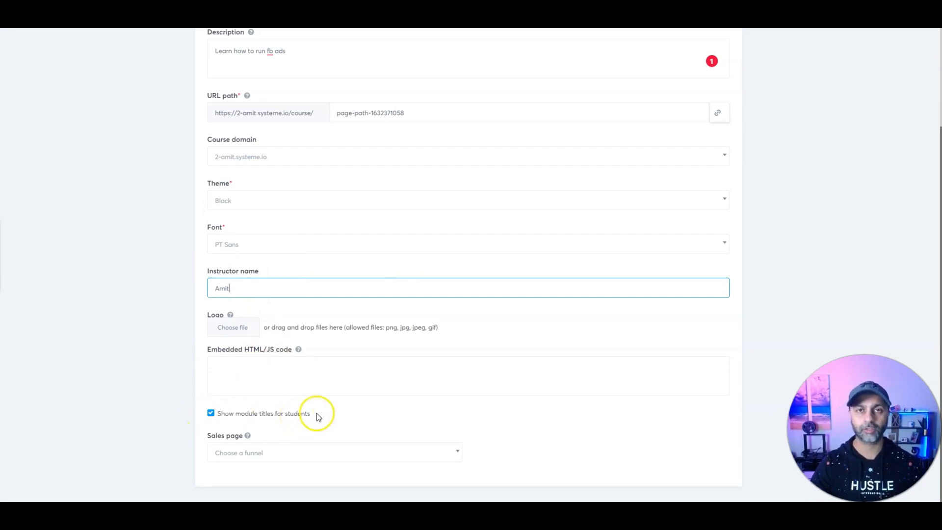
Step: Set the course sales page to the Course Funnel's Order Form step
{"action": "left_click", "coordinate": [288, 458]}
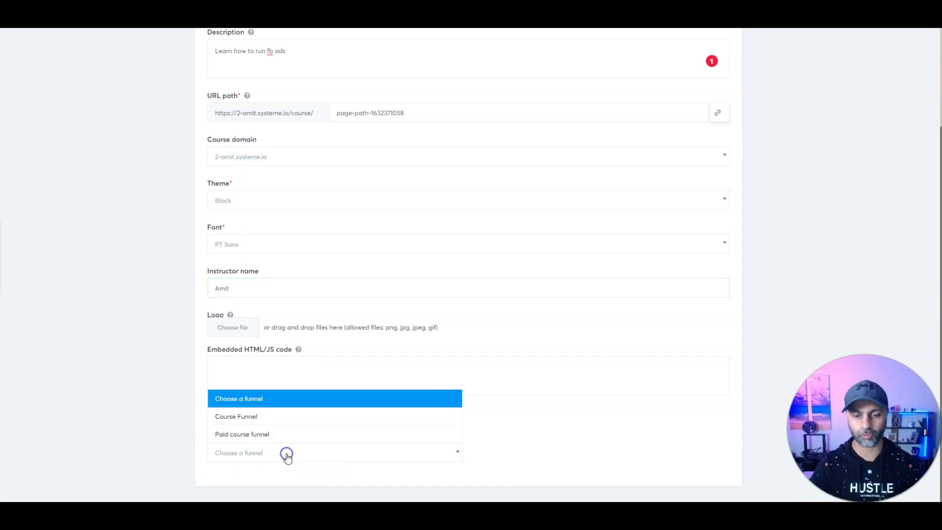
{"action": "left_click", "coordinate": [280, 421]}
{"action": "left_click", "coordinate": [524, 455]}
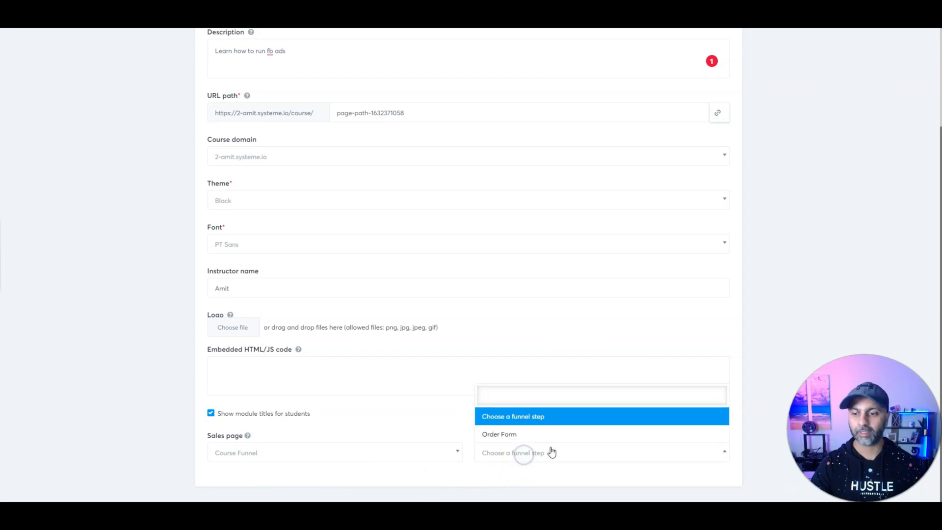
{"action": "left_click", "coordinate": [497, 435]}
{"action": "left_click", "coordinate": [542, 455]}
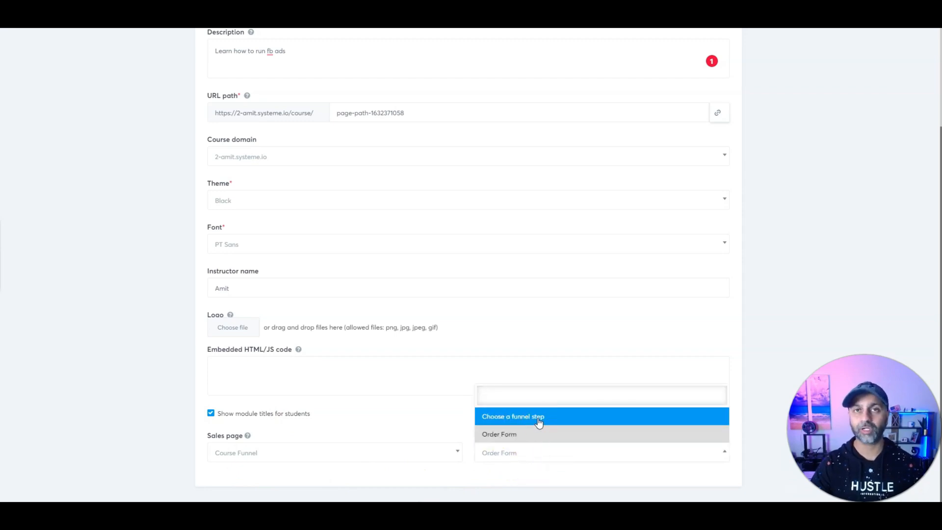
{"action": "left_click", "coordinate": [535, 435]}
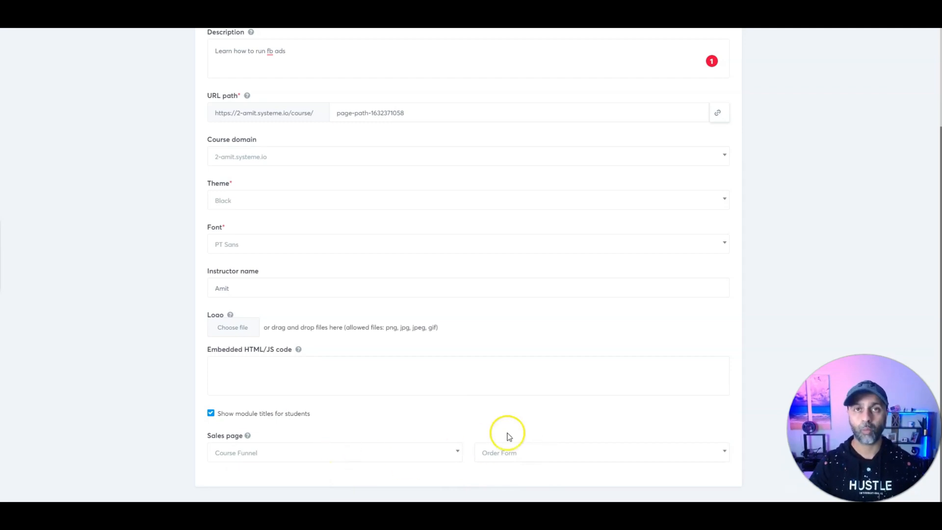
{"action": "scroll", "coordinate": [511, 431], "scroll_direction": "up", "scroll_amount": 3}
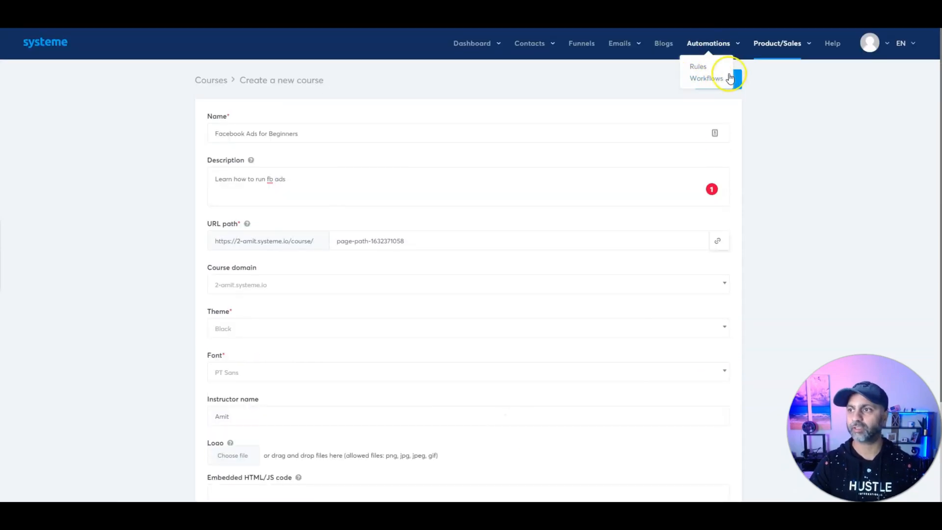
Step: Save the course, add a first module, and create Lesson 1 from the video template
{"action": "left_click", "coordinate": [733, 79]}
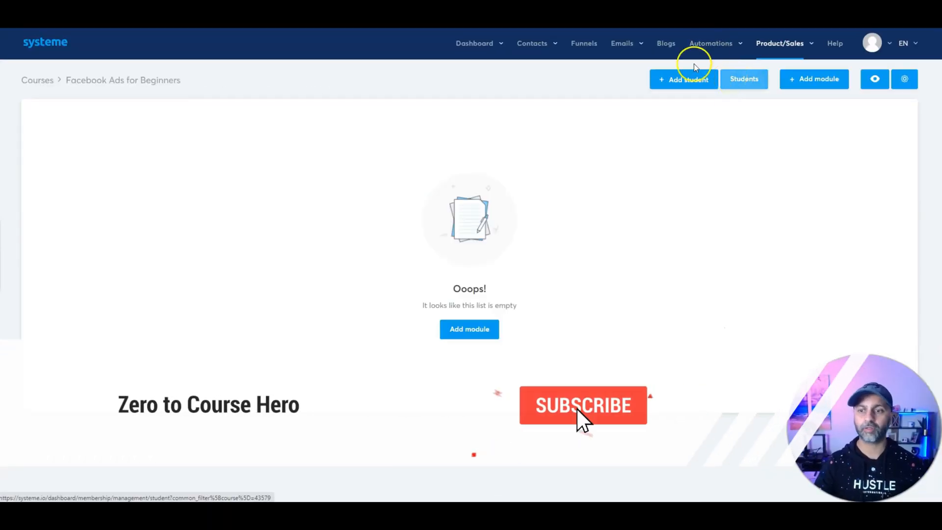
{"action": "left_click", "coordinate": [455, 328]}
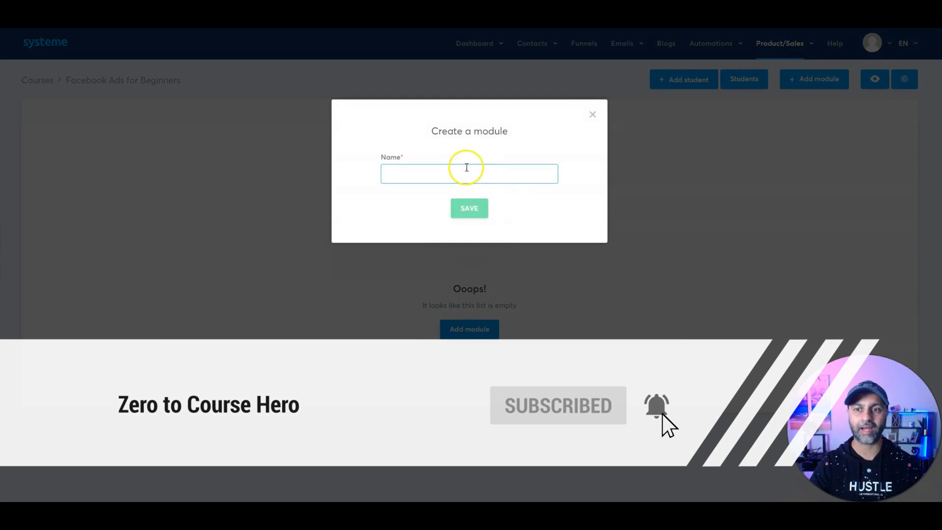
{"action": "left_click", "coordinate": [455, 172]}
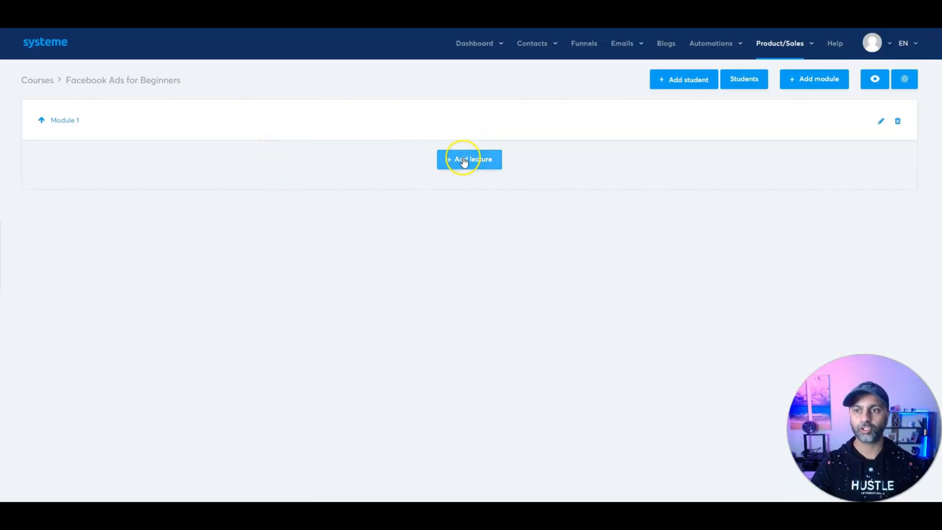
{"action": "left_click", "coordinate": [464, 161]}
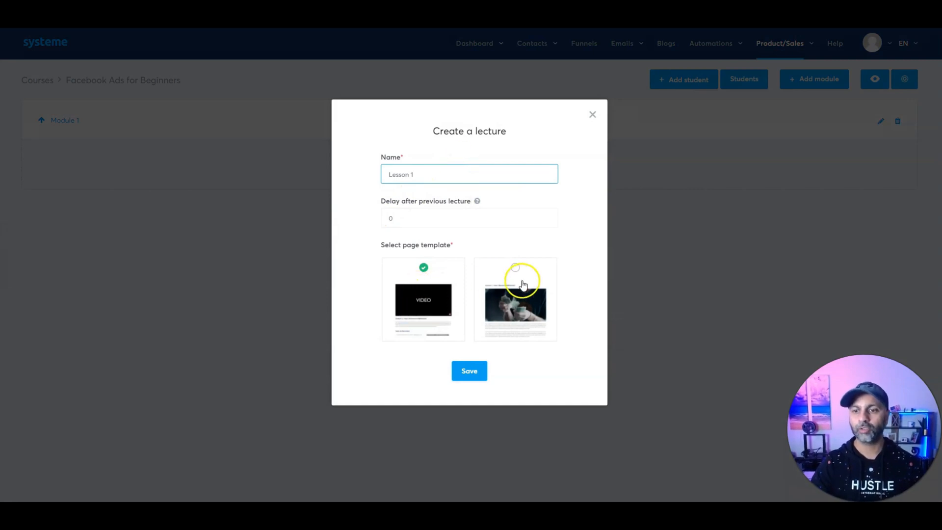
{"action": "mouse_move", "coordinate": [424, 309]}
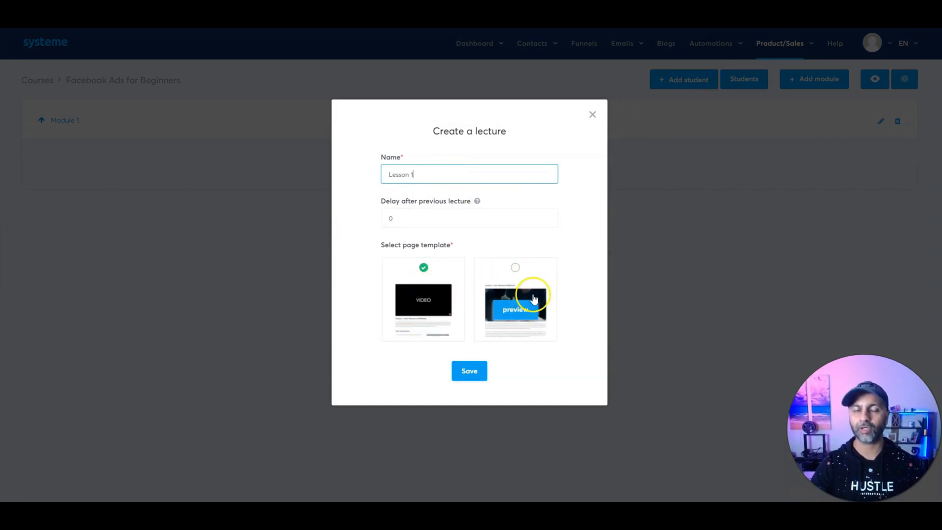
{"action": "left_click", "coordinate": [471, 372]}
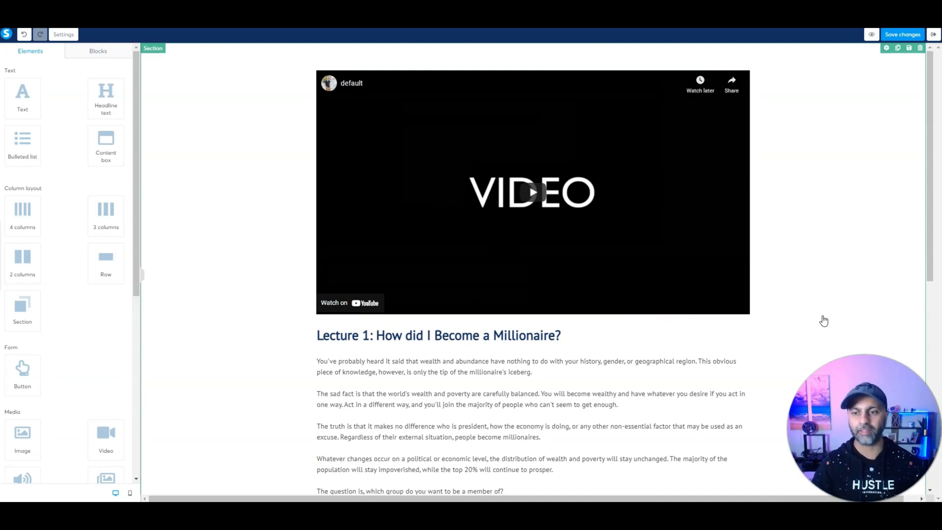
Step: Delete the lesson page's default video section and a stray empty row
{"action": "left_click", "coordinate": [260, 64]}
{"action": "left_click", "coordinate": [918, 54]}
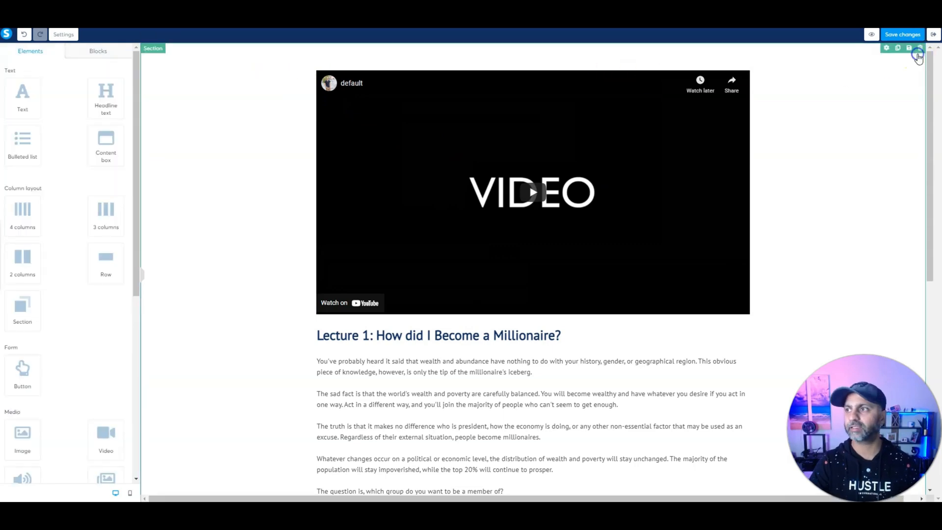
{"action": "left_click", "coordinate": [517, 73]}
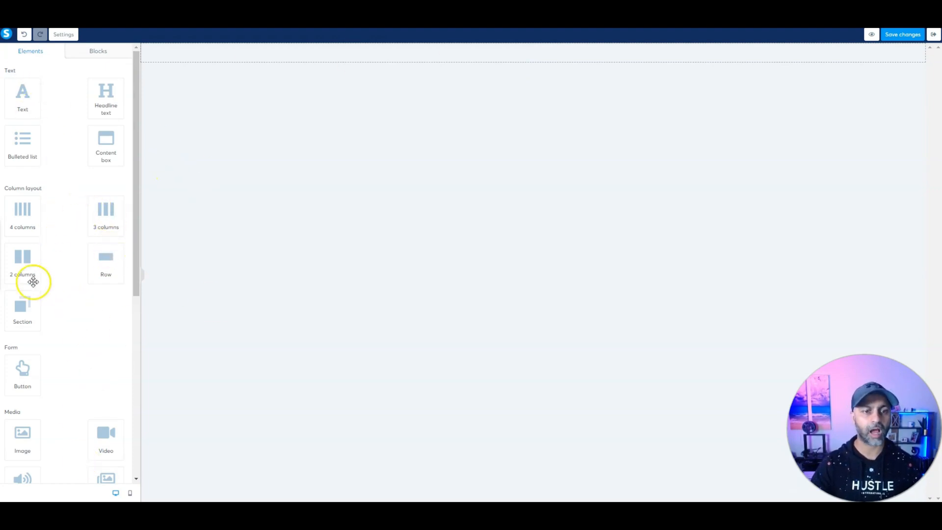
{"action": "left_click_drag", "start_coordinate": [33, 281], "coordinate": [319, 62]}
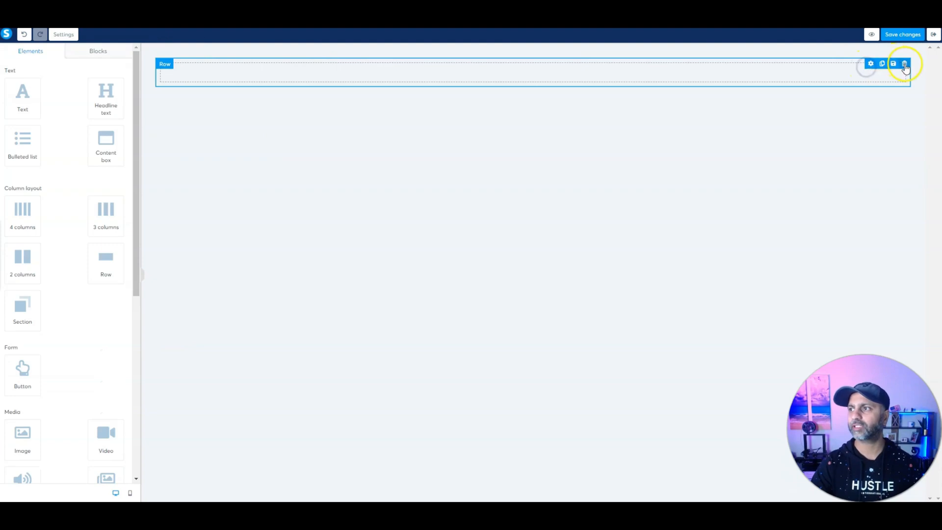
{"action": "left_click", "coordinate": [906, 65]}
{"action": "left_click", "coordinate": [516, 69]}
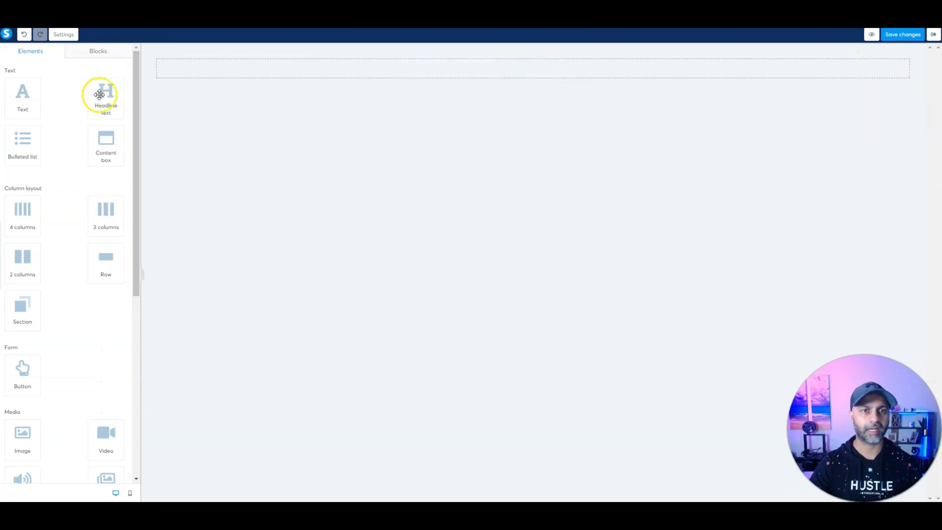
Step: Add a headline reading 'Lesson' with an empty two-column layout beneath it
{"action": "left_click_drag", "start_coordinate": [99, 95], "coordinate": [378, 65]}
{"action": "triple_click", "coordinate": [561, 73]}
{"action": "type", "text": "Lesson 1"}
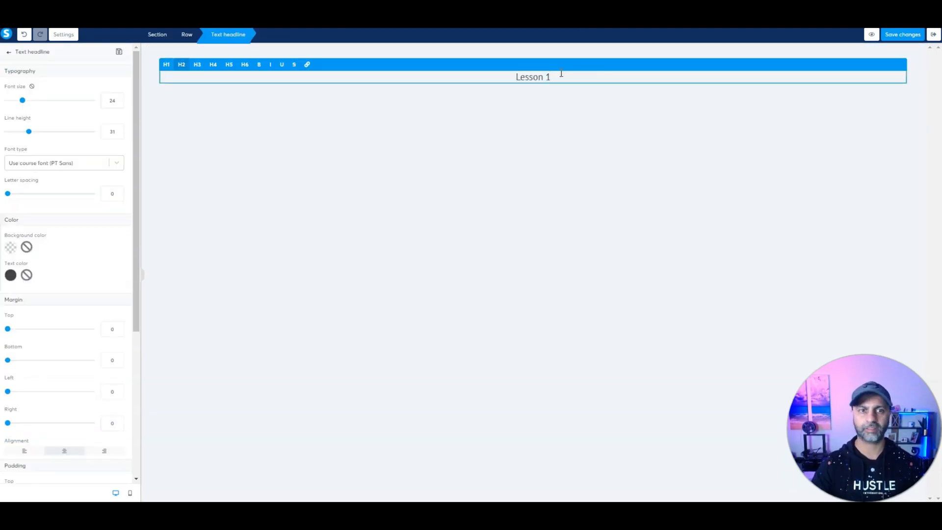
{"action": "key", "text": "BackSpace"}
{"action": "key", "text": "BackSpace"}
{"action": "left_click", "coordinate": [511, 109]}
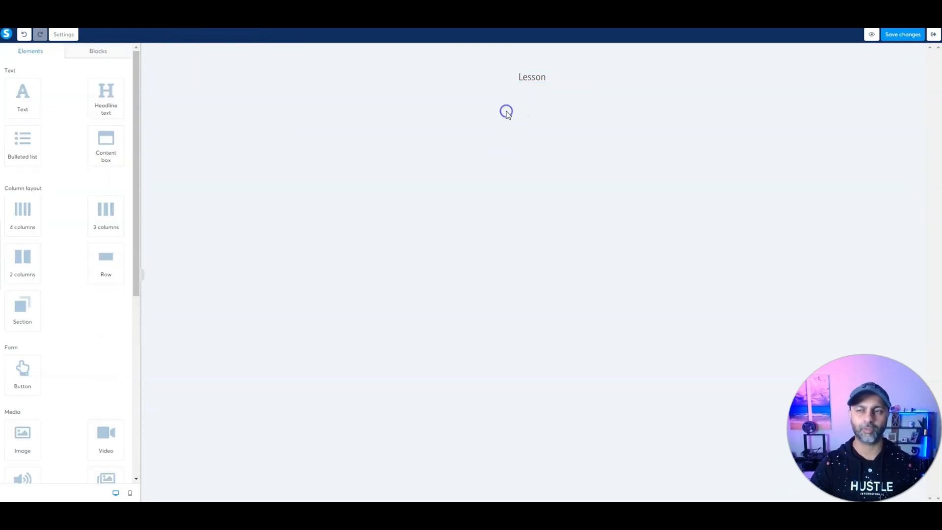
{"action": "left_click_drag", "start_coordinate": [24, 256], "coordinate": [548, 101]}
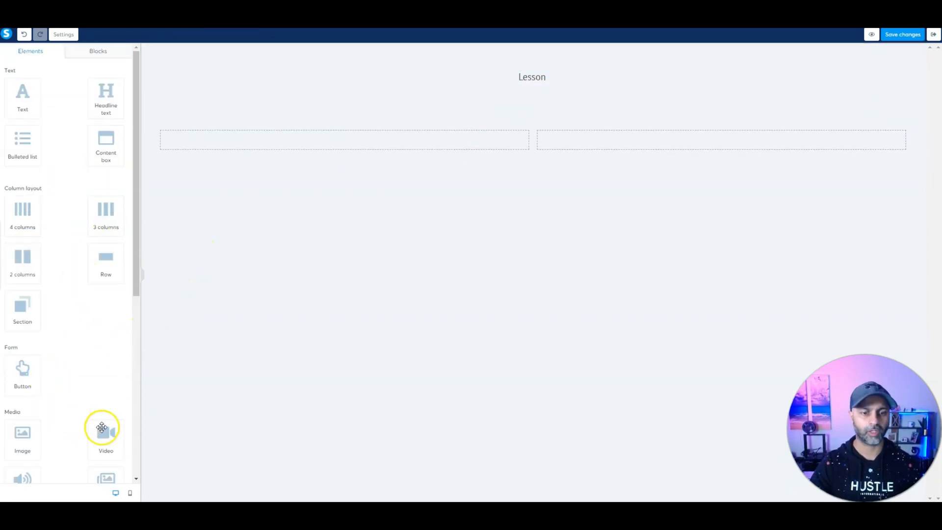
Step: Place a YouTube video element in the left column and widen that column
{"action": "left_click_drag", "start_coordinate": [103, 432], "coordinate": [355, 158]}
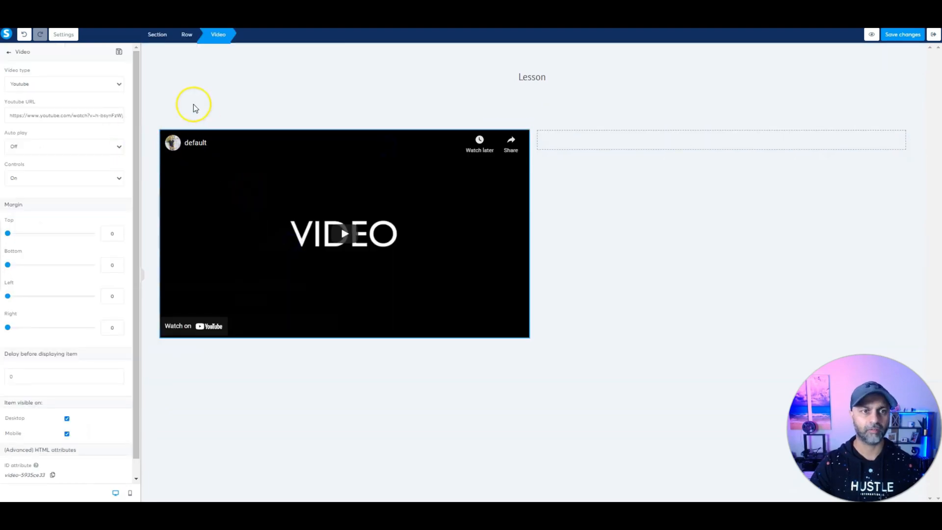
{"action": "left_click", "coordinate": [100, 84]}
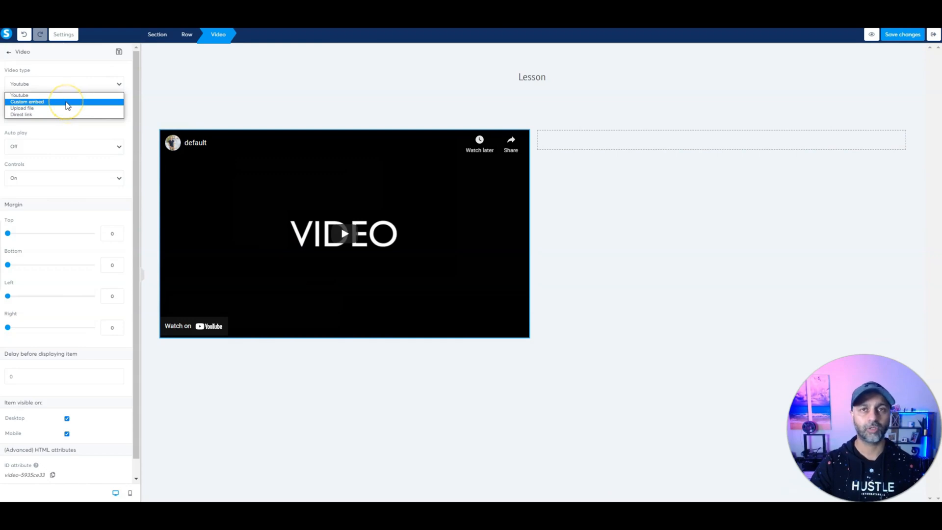
{"action": "left_click", "coordinate": [94, 81]}
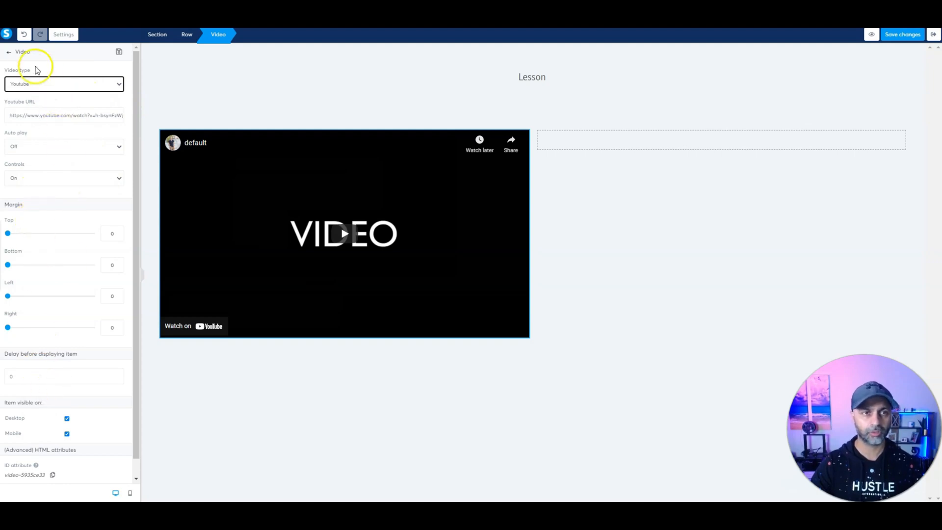
{"action": "left_click", "coordinate": [9, 52]}
{"action": "scroll", "coordinate": [51, 293], "scroll_direction": "down", "scroll_amount": 2}
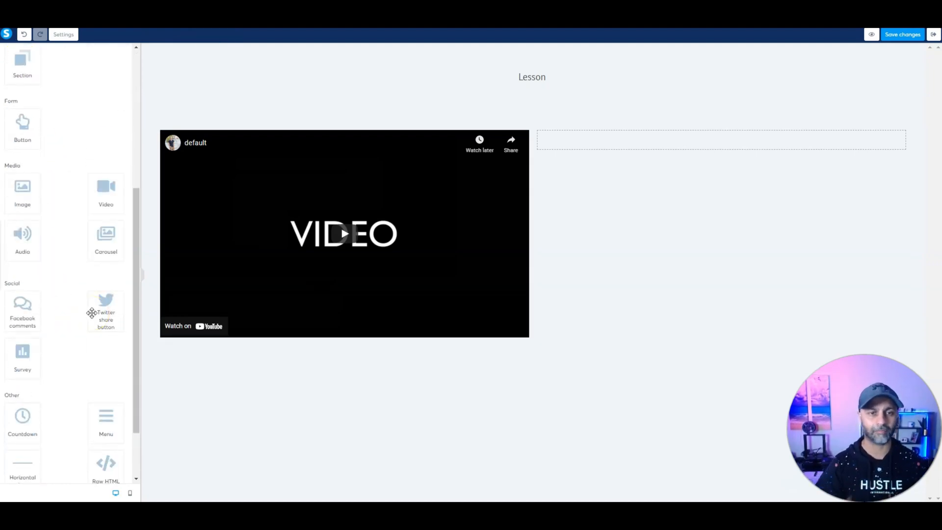
{"action": "scroll", "coordinate": [92, 313], "scroll_direction": "up", "scroll_amount": 5}
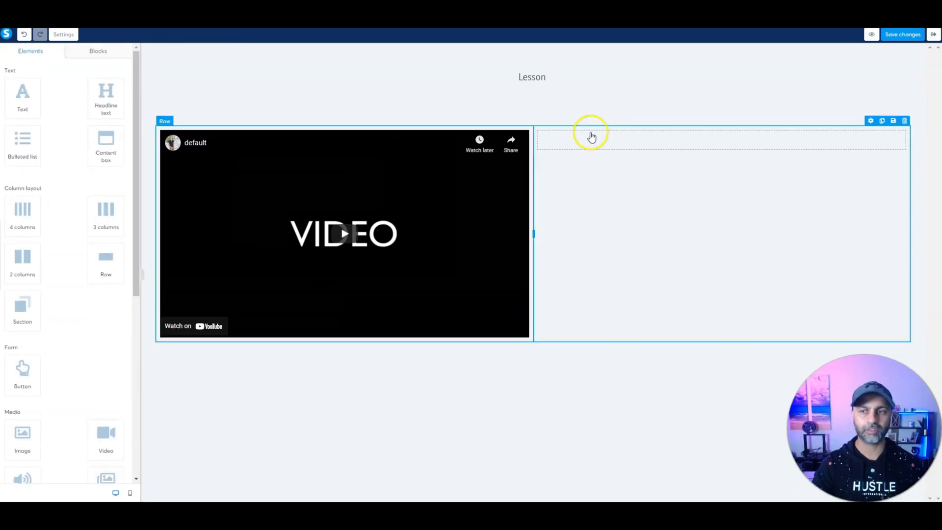
{"action": "left_click_drag", "start_coordinate": [534, 235], "coordinate": [602, 240]}
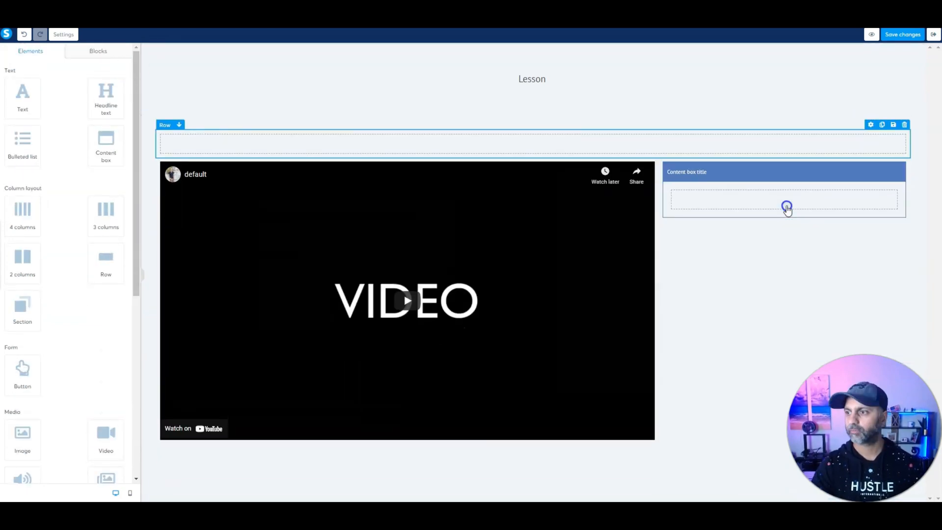
Step: Fill the Resources box with 'This is a PDF' text, a divider line and an audio player
{"action": "left_click", "coordinate": [776, 173]}
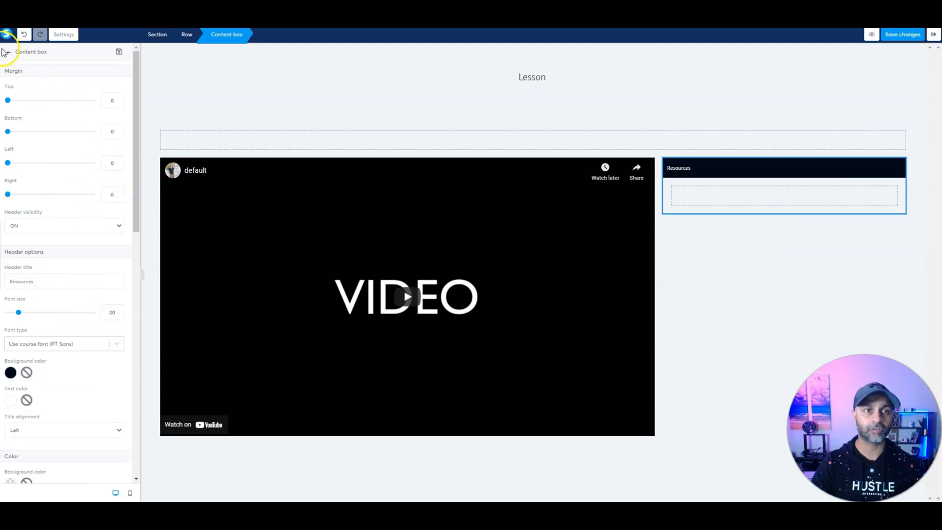
{"action": "left_click", "coordinate": [9, 53]}
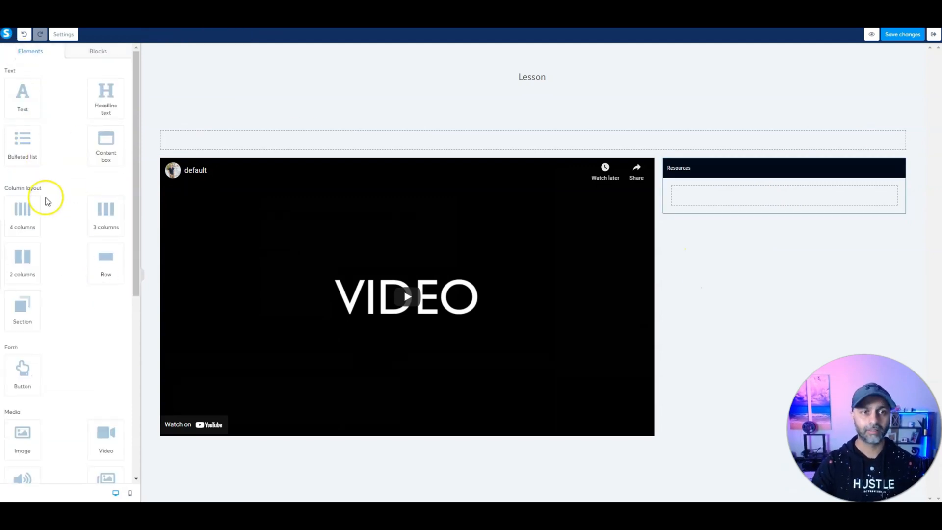
{"action": "left_click_drag", "start_coordinate": [20, 96], "coordinate": [746, 210]}
{"action": "left_click_drag", "start_coordinate": [746, 211], "coordinate": [736, 204]}
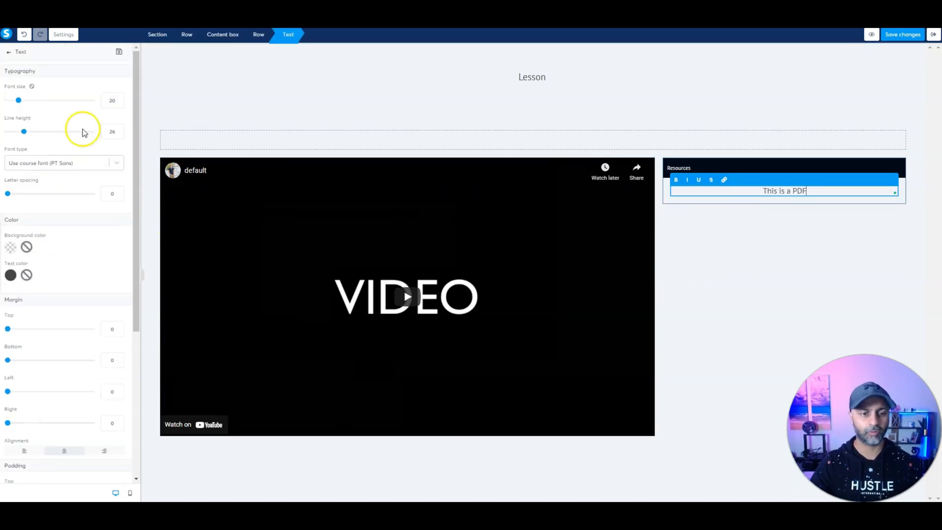
{"action": "left_click", "coordinate": [7, 53]}
{"action": "scroll", "coordinate": [71, 304], "scroll_direction": "down", "scroll_amount": 6}
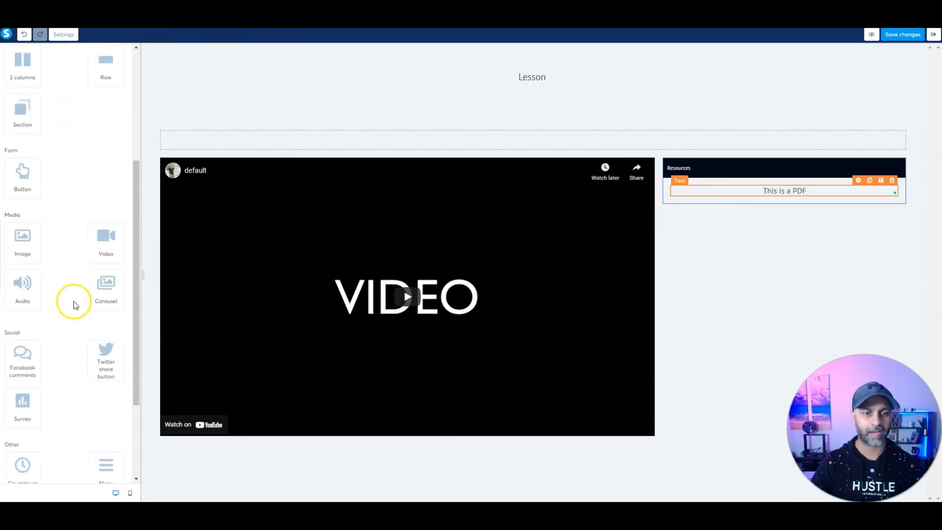
{"action": "left_click_drag", "start_coordinate": [24, 421], "coordinate": [829, 202]}
{"action": "scroll", "coordinate": [25, 298], "scroll_direction": "up", "scroll_amount": 3}
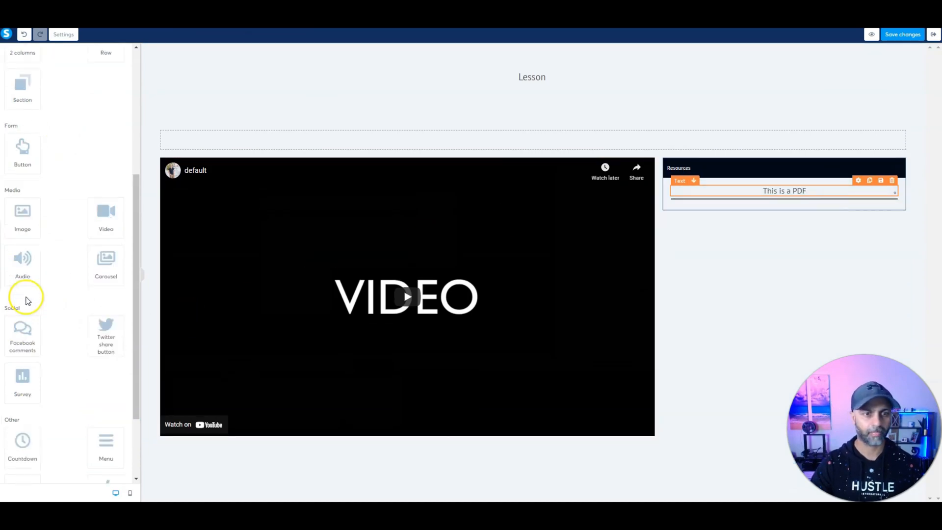
{"action": "left_click_drag", "start_coordinate": [29, 286], "coordinate": [791, 234]}
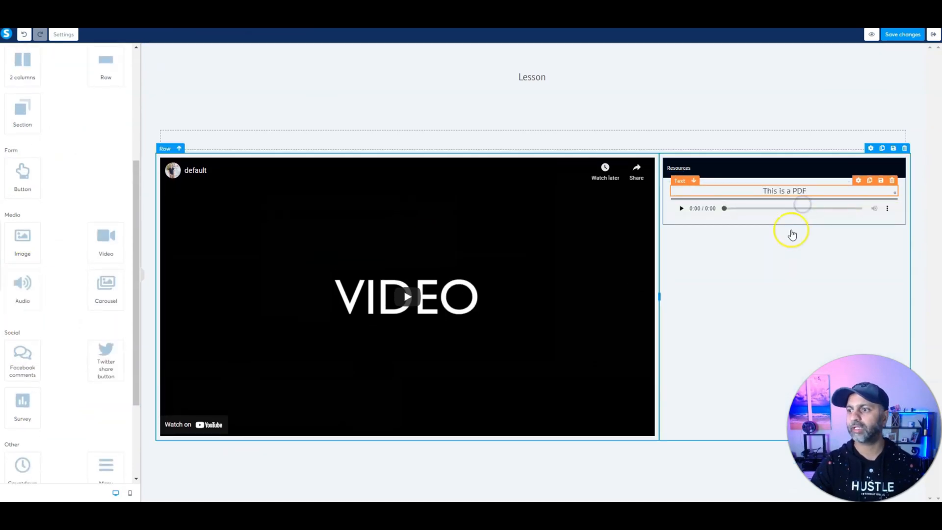
{"action": "left_click", "coordinate": [788, 244]}
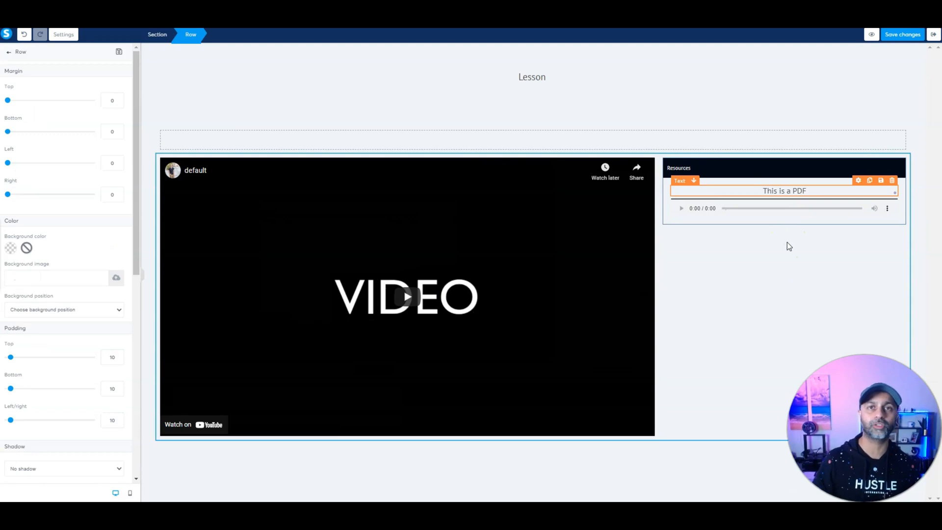
{"action": "left_click", "coordinate": [800, 57]}
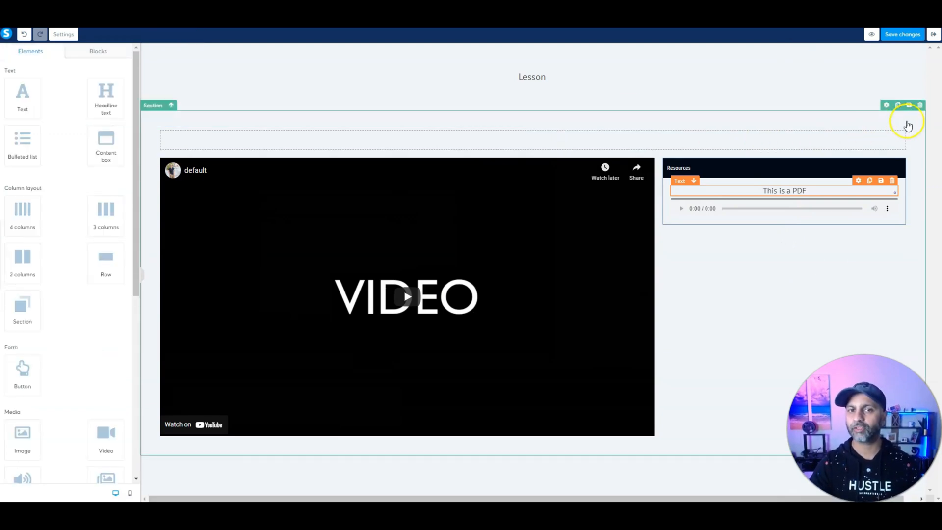
Step: Select the whole lesson section and save it as a block named 'Default lessons'
{"action": "left_click", "coordinate": [911, 122]}
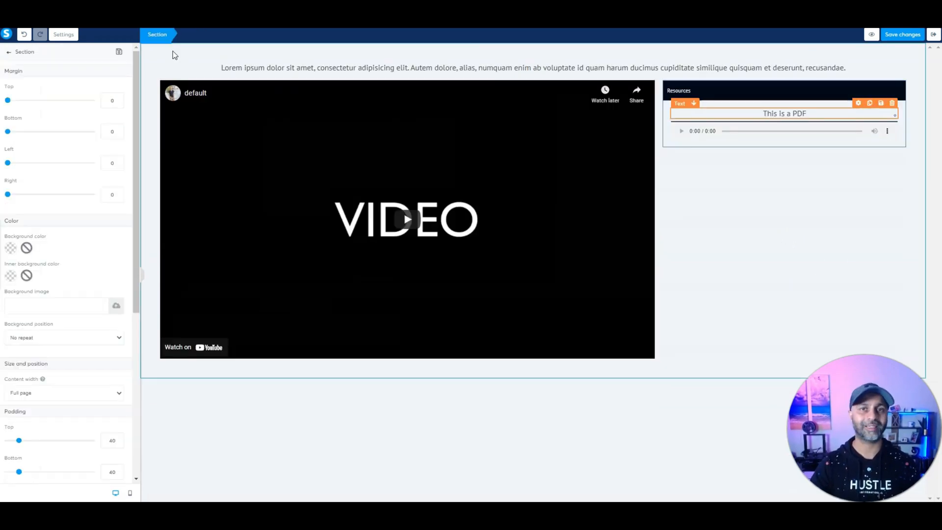
{"action": "left_click", "coordinate": [340, 74]}
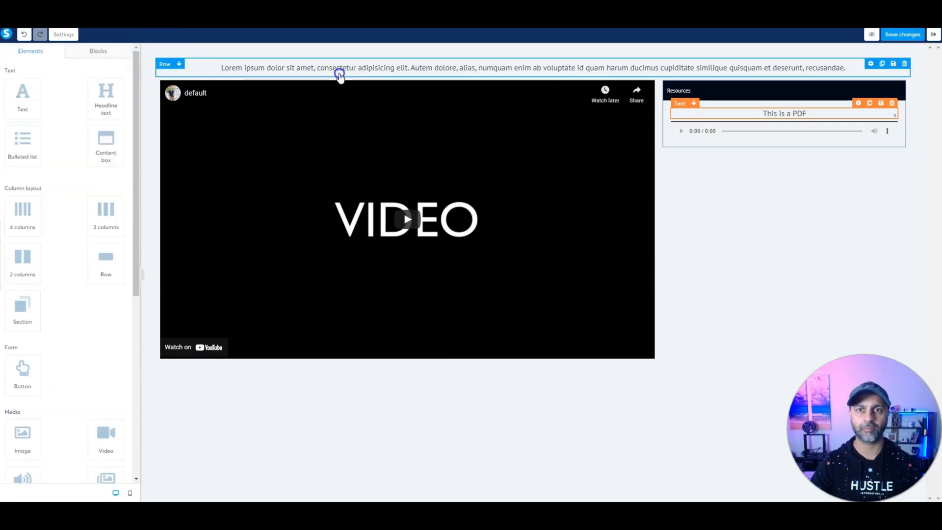
{"action": "left_click", "coordinate": [339, 73]}
{"action": "left_click", "coordinate": [191, 39]}
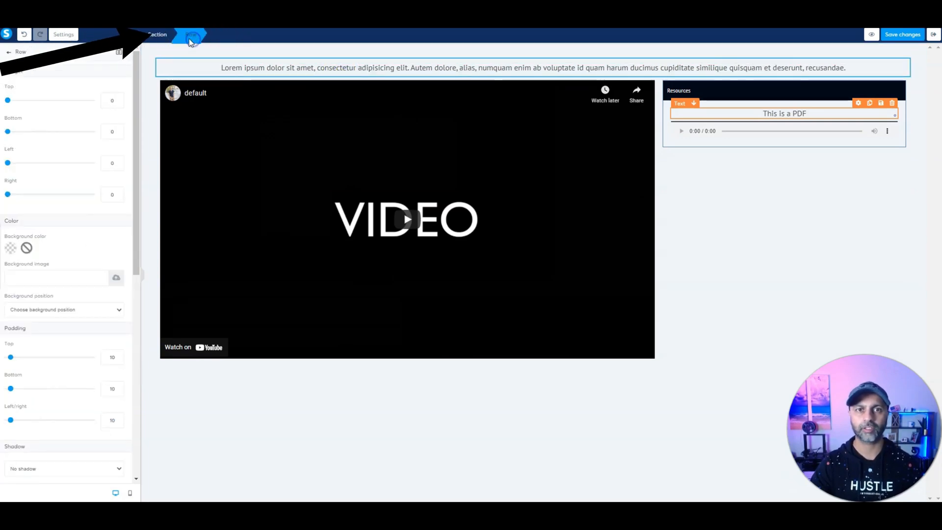
{"action": "left_click", "coordinate": [159, 34]}
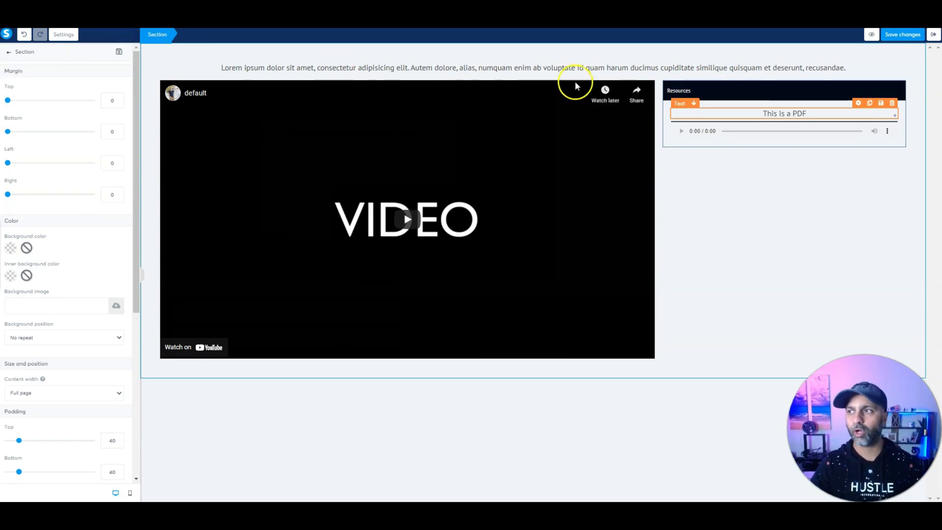
{"action": "left_click", "coordinate": [123, 58]}
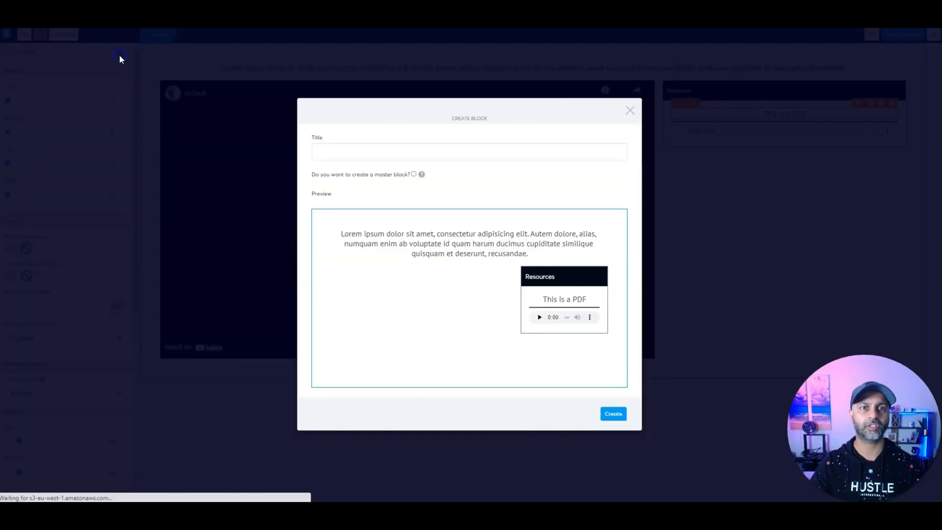
{"action": "type", "text": "Default lessons"}
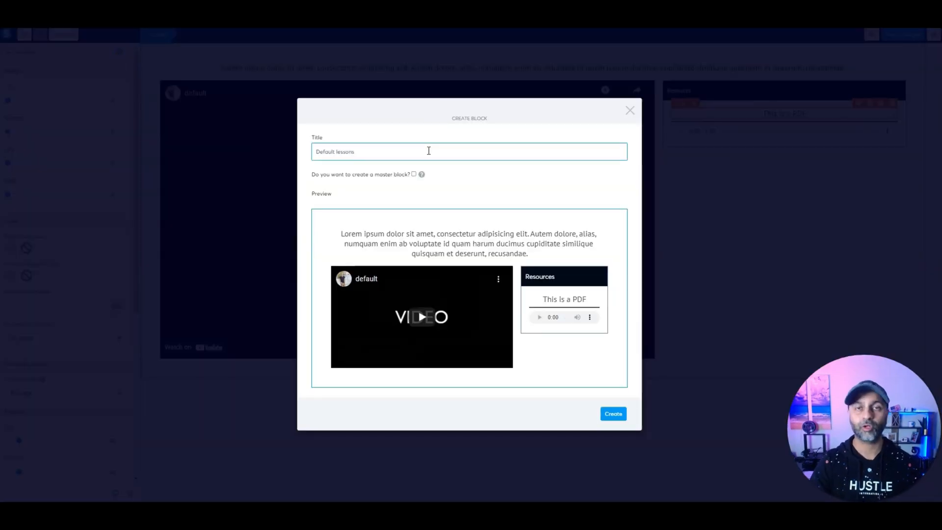
{"action": "left_click", "coordinate": [612, 414]}
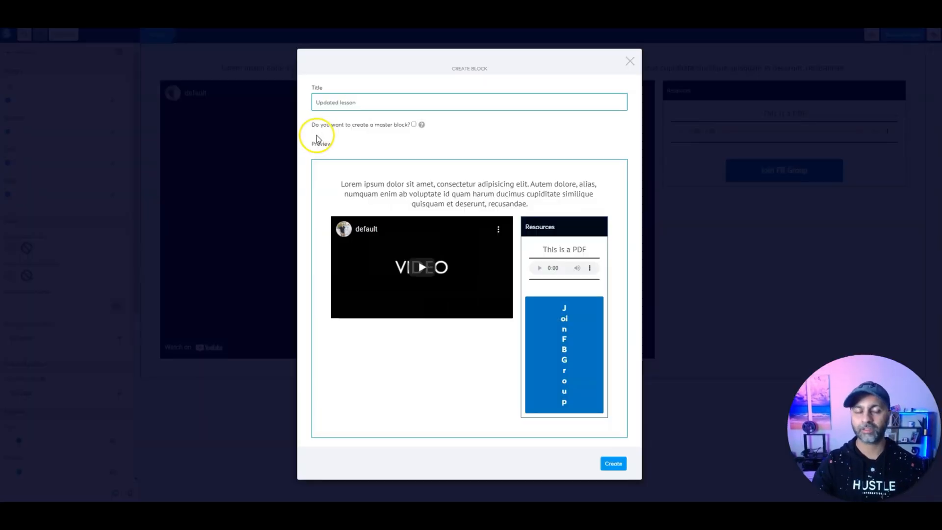
Step: Create the 'Updated lesson' block with the master block option ticked
{"action": "left_click", "coordinate": [414, 125]}
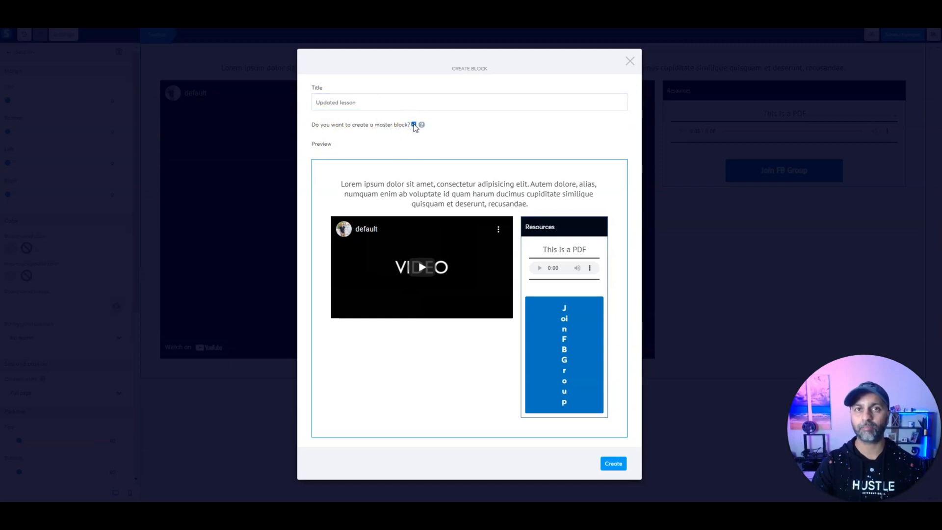
{"action": "mouse_move", "coordinate": [425, 127]}
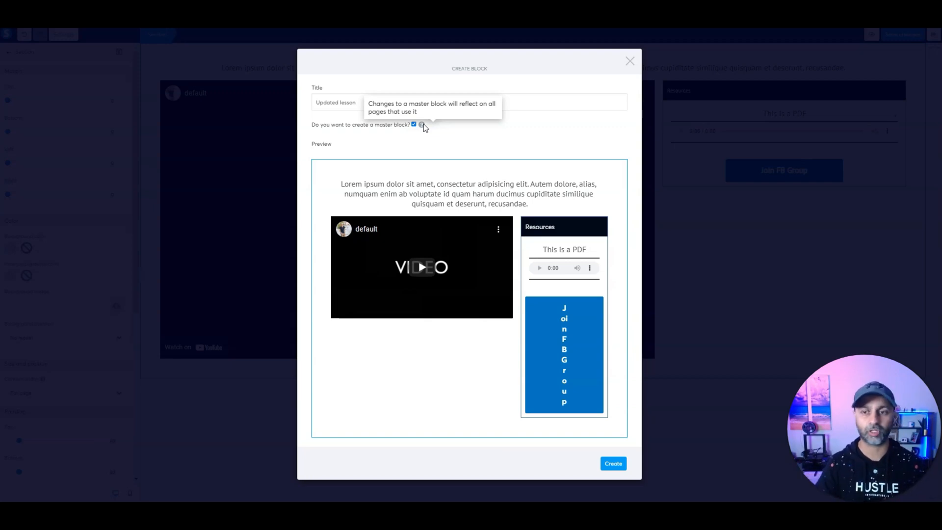
{"action": "left_click", "coordinate": [609, 466]}
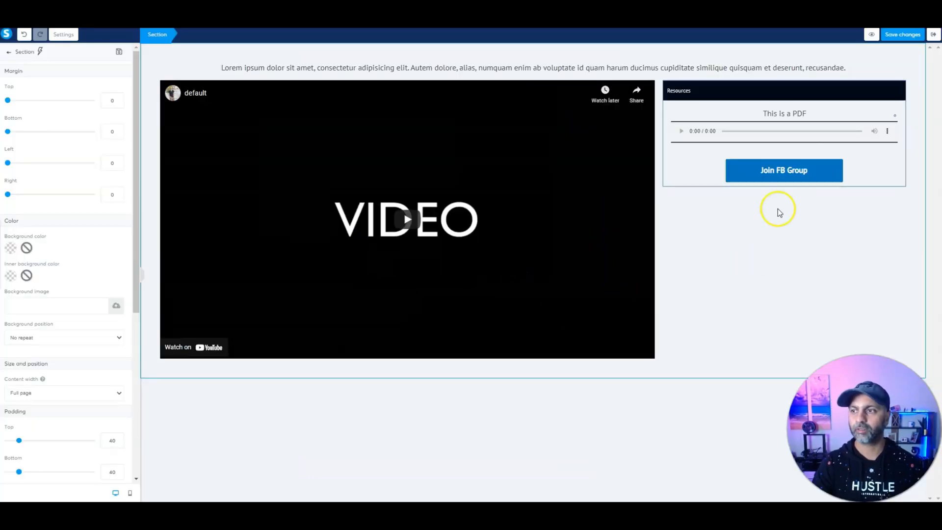
Step: Save and exit the Lecture 1 page, then delete the other lesson's existing section
{"action": "left_click", "coordinate": [906, 35]}
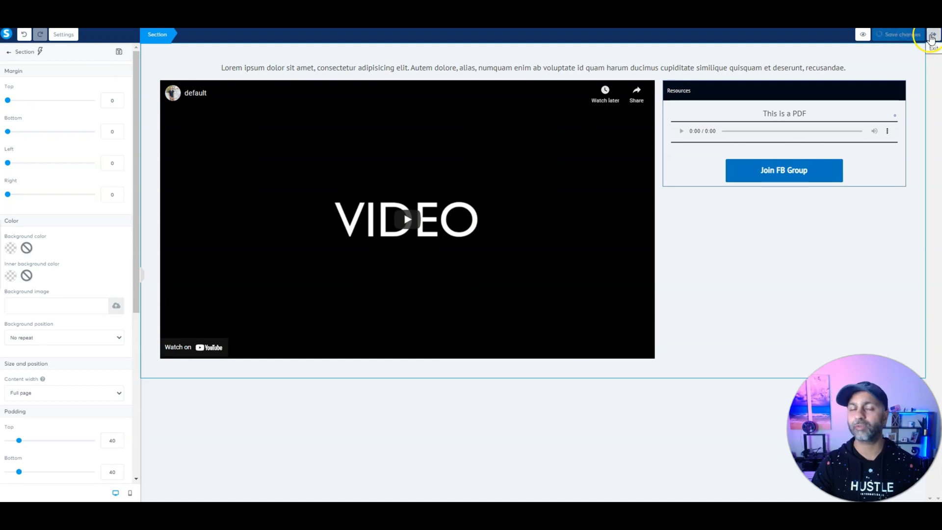
{"action": "left_click", "coordinate": [932, 37]}
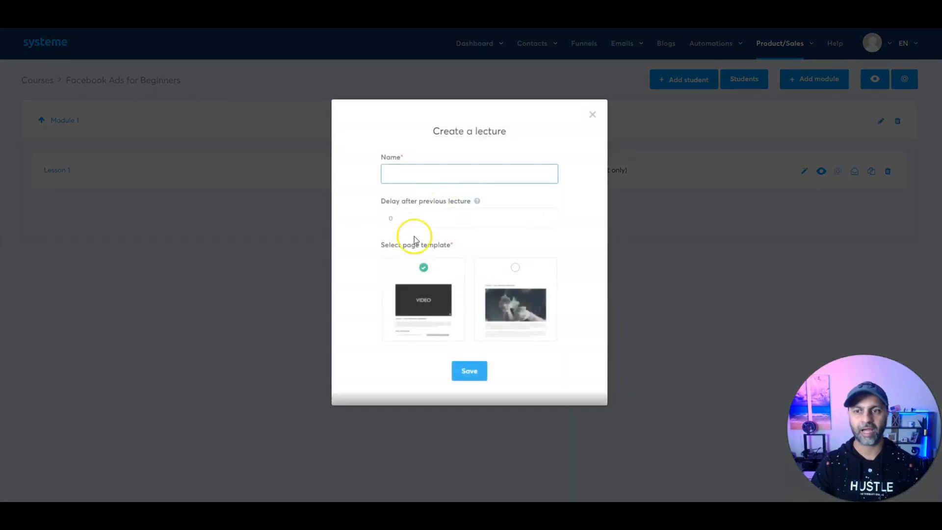
{"action": "left_click", "coordinate": [411, 171]}
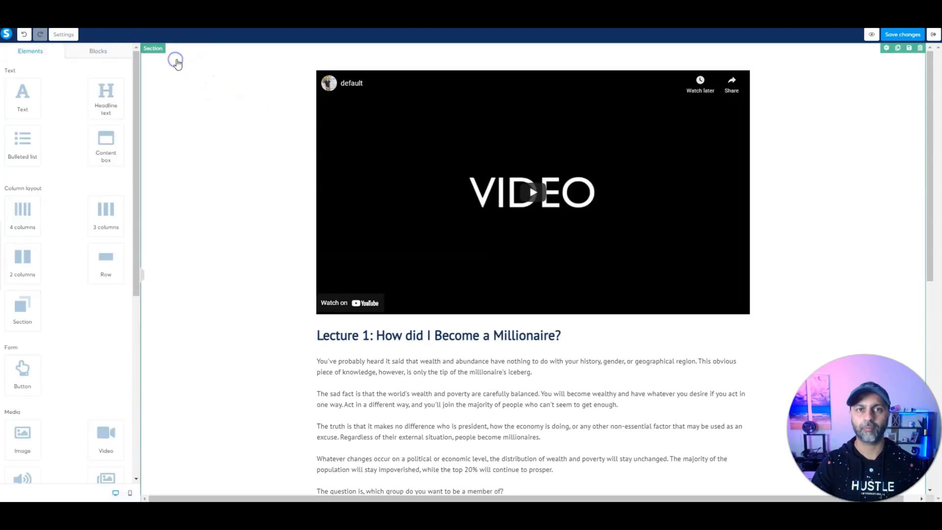
{"action": "left_click", "coordinate": [920, 47]}
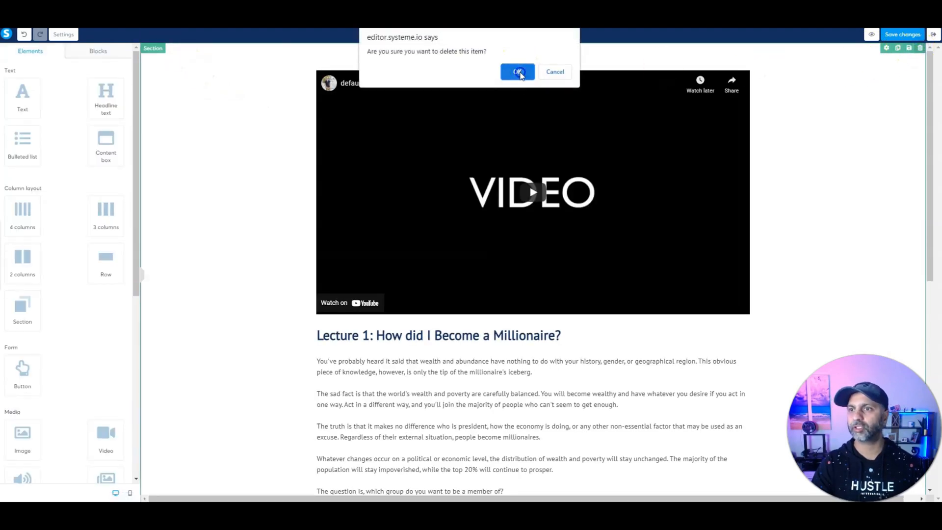
{"action": "left_click", "coordinate": [518, 72]}
Step: Insert the saved Updated lesson block from My blocks into the page
{"action": "left_click", "coordinate": [98, 50]}
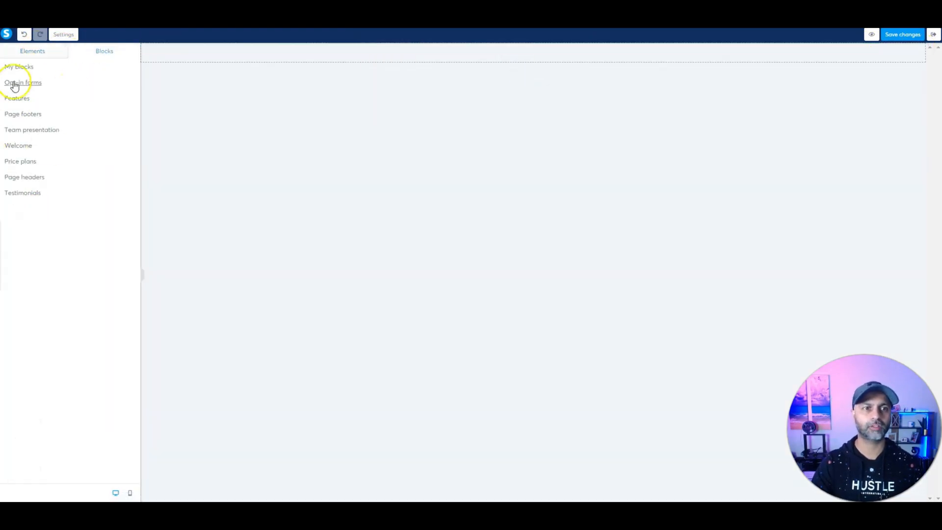
{"action": "left_click", "coordinate": [20, 68]}
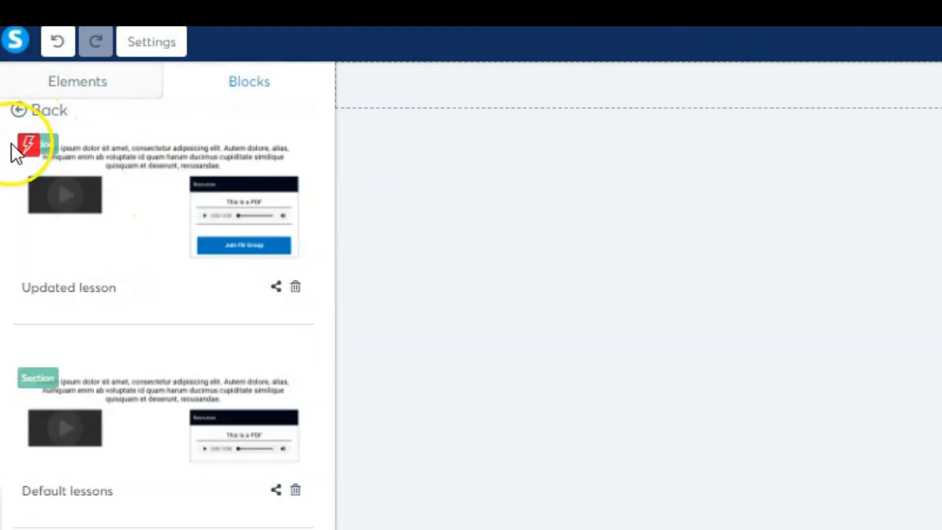
{"action": "mouse_move", "coordinate": [28, 154]}
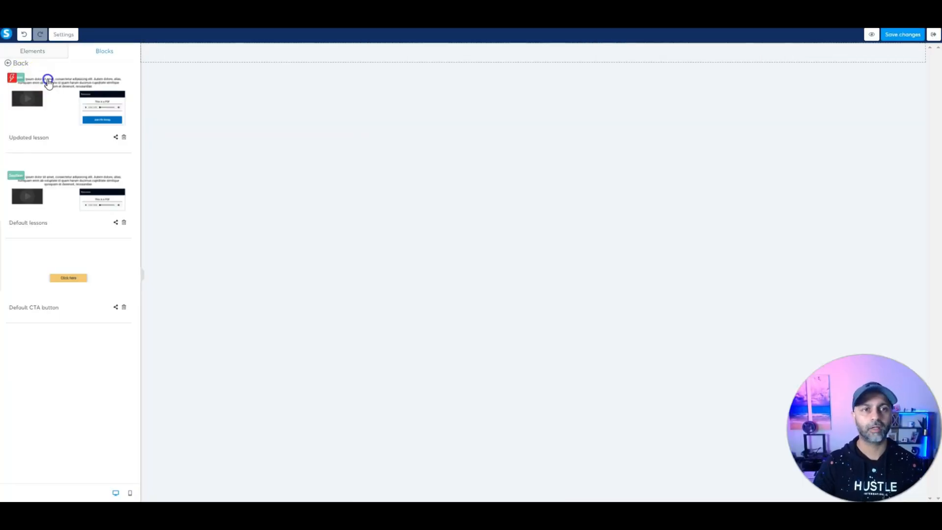
{"action": "left_click", "coordinate": [47, 79]}
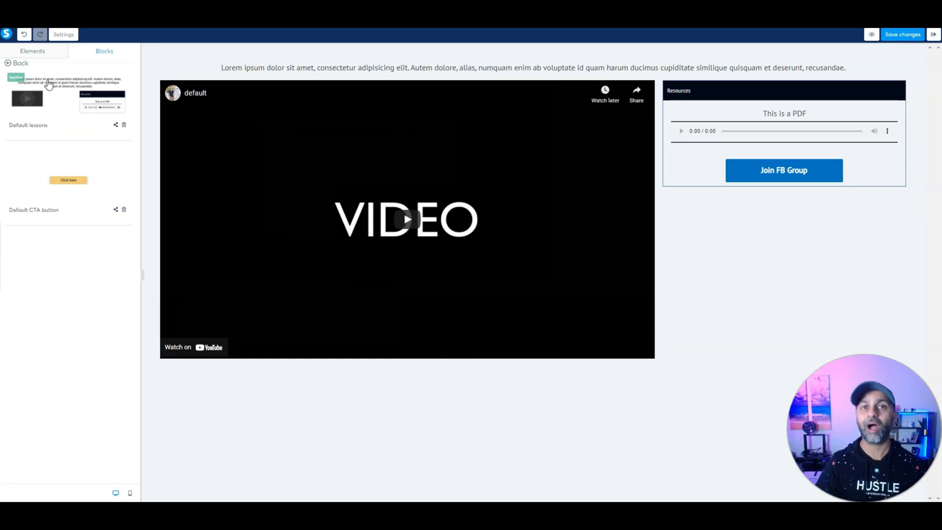
Step: Save the lesson, then create the Sell funnel 'FB Ads for Beginners - Course' and open its Order Form
{"action": "left_click", "coordinate": [906, 34]}
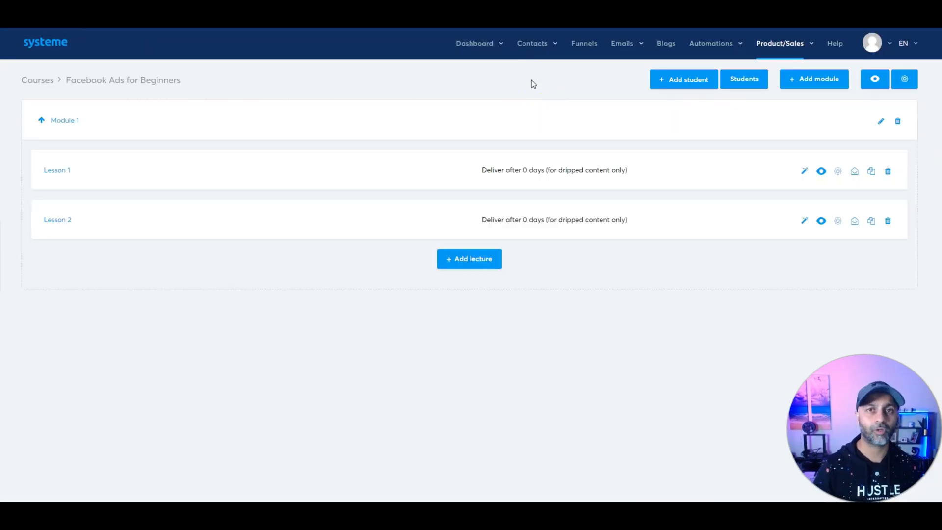
{"action": "left_click", "coordinate": [584, 45]}
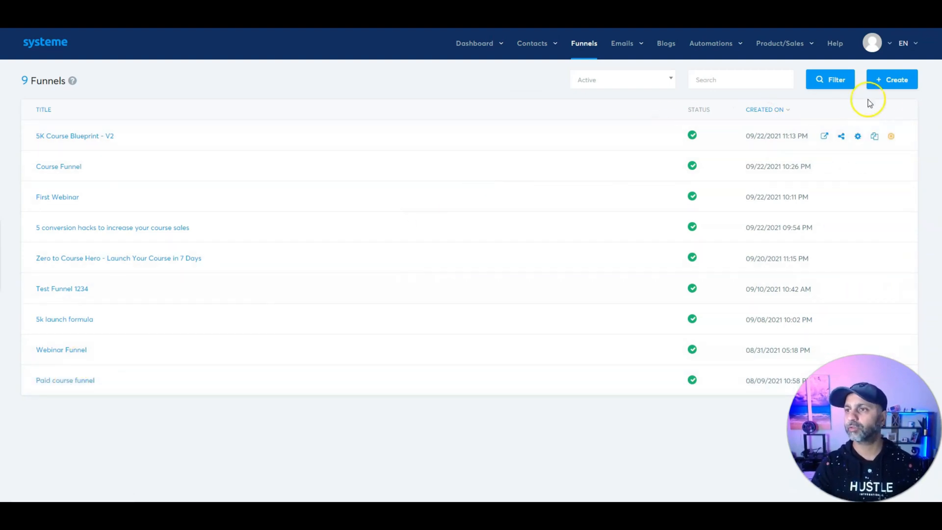
{"action": "left_click", "coordinate": [890, 82]}
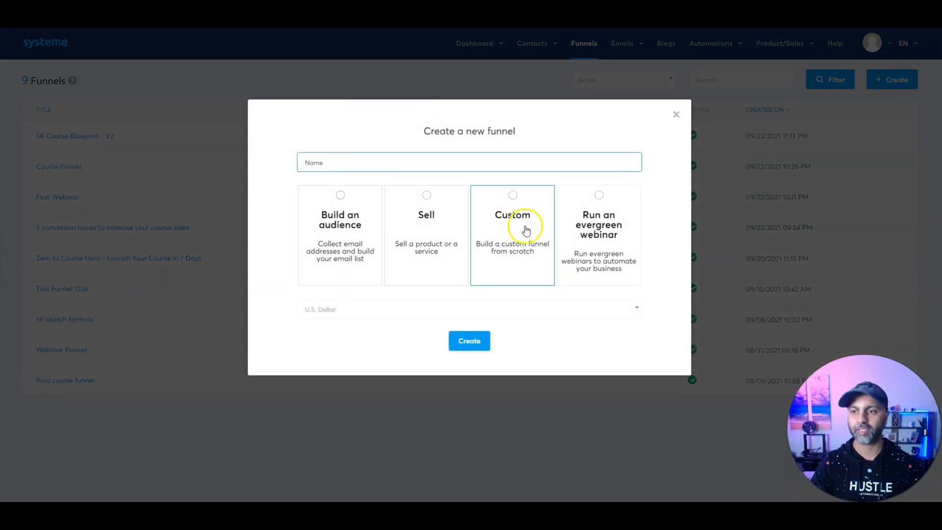
{"action": "left_click", "coordinate": [419, 228]}
{"action": "left_click", "coordinate": [343, 162]}
{"action": "type", "text": "FB Ads for Beginners - Course"}
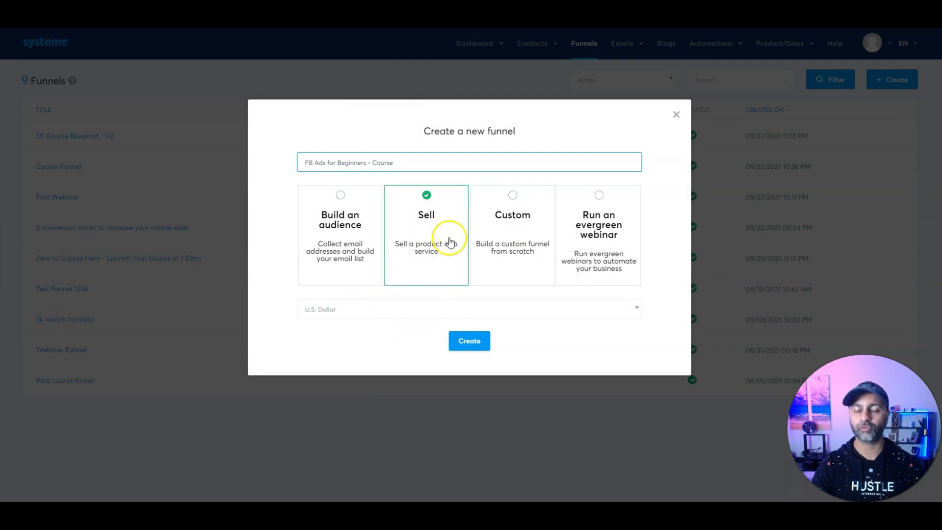
{"action": "left_click", "coordinate": [484, 343]}
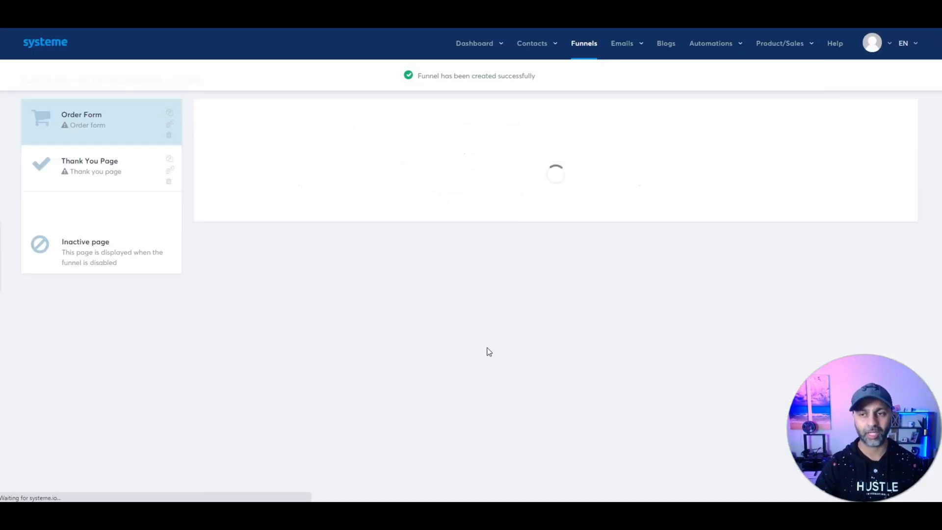
{"action": "left_click", "coordinate": [165, 120]}
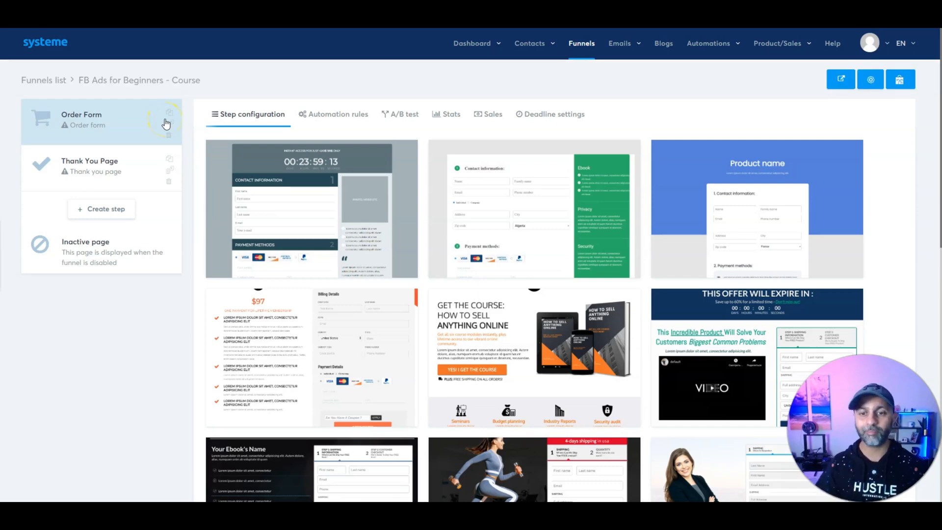
Step: Choose a template for the Order Form page
{"action": "scroll", "coordinate": [430, 222], "scroll_direction": "down", "scroll_amount": 10}
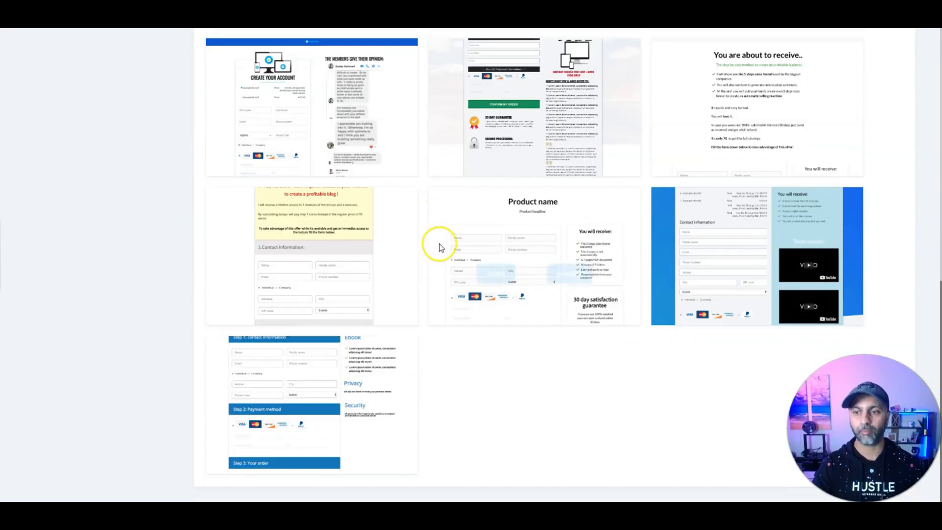
{"action": "scroll", "coordinate": [439, 244], "scroll_direction": "up", "scroll_amount": 8}
{"action": "scroll", "coordinate": [479, 275], "scroll_direction": "up", "scroll_amount": 4}
{"action": "left_click", "coordinate": [270, 301]}
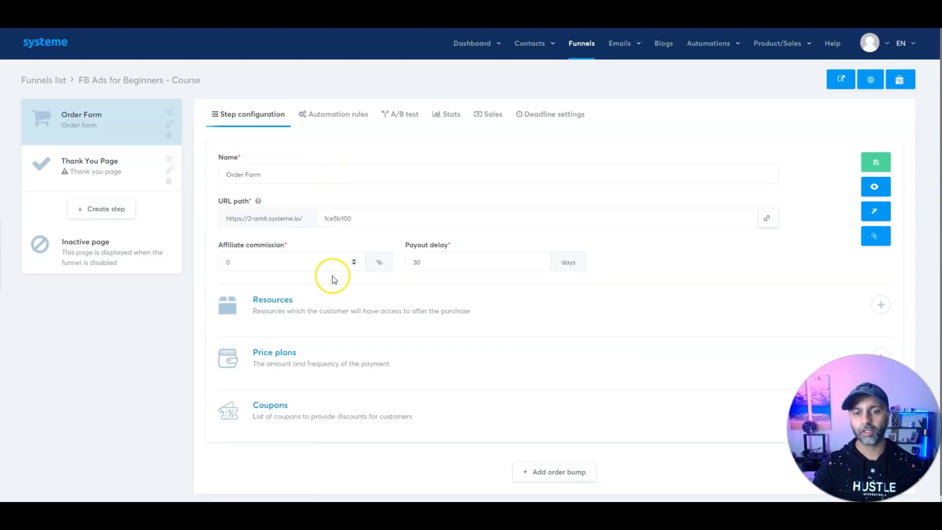
Step: Add the Facebook Ads for Beginners course as a resource with Full access
{"action": "scroll", "coordinate": [332, 276], "scroll_direction": "down", "scroll_amount": 1}
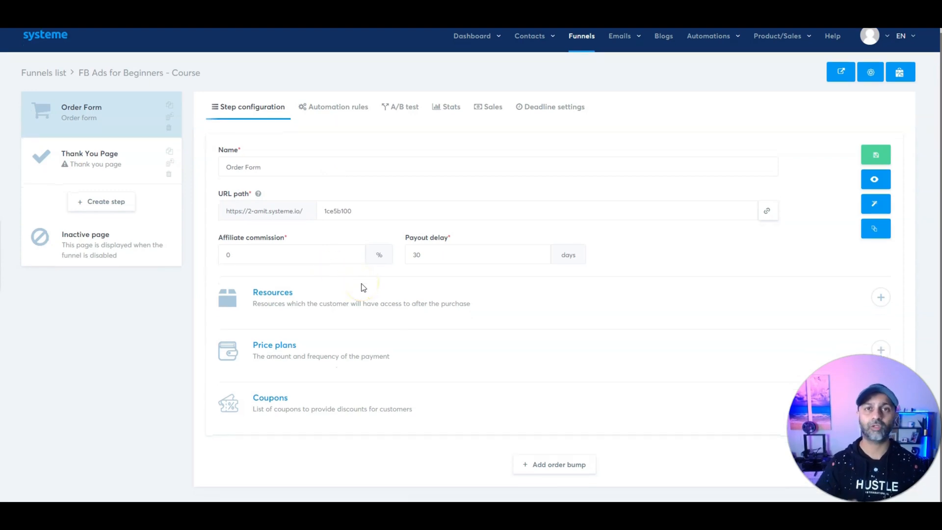
{"action": "left_click", "coordinate": [882, 299]}
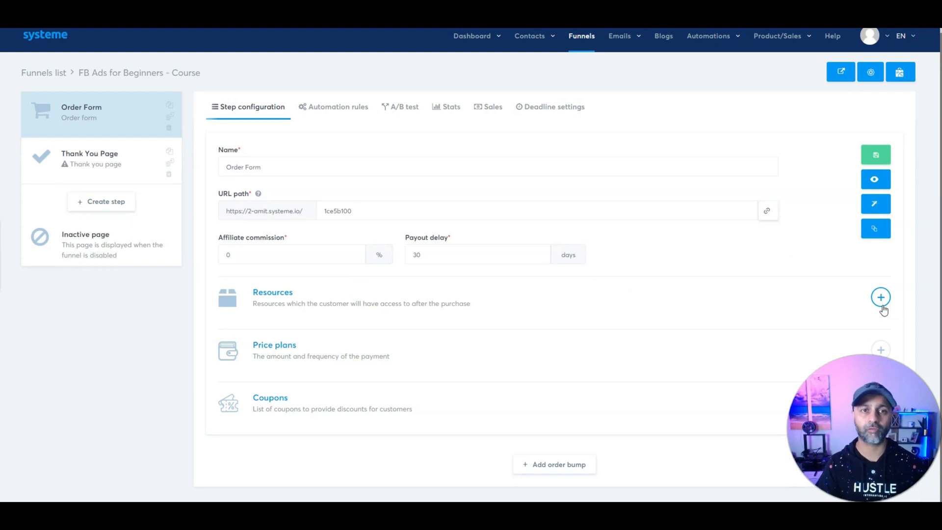
{"action": "left_click", "coordinate": [882, 297]}
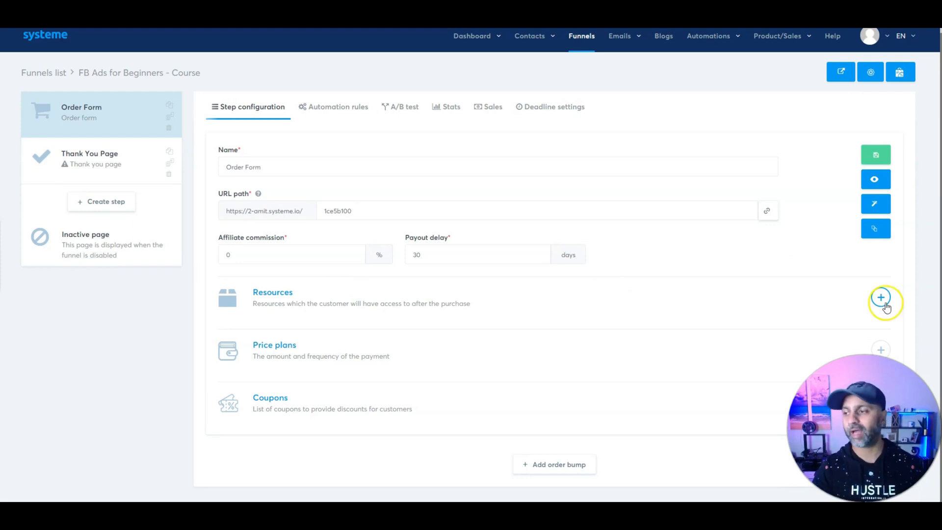
{"action": "left_click", "coordinate": [267, 340]}
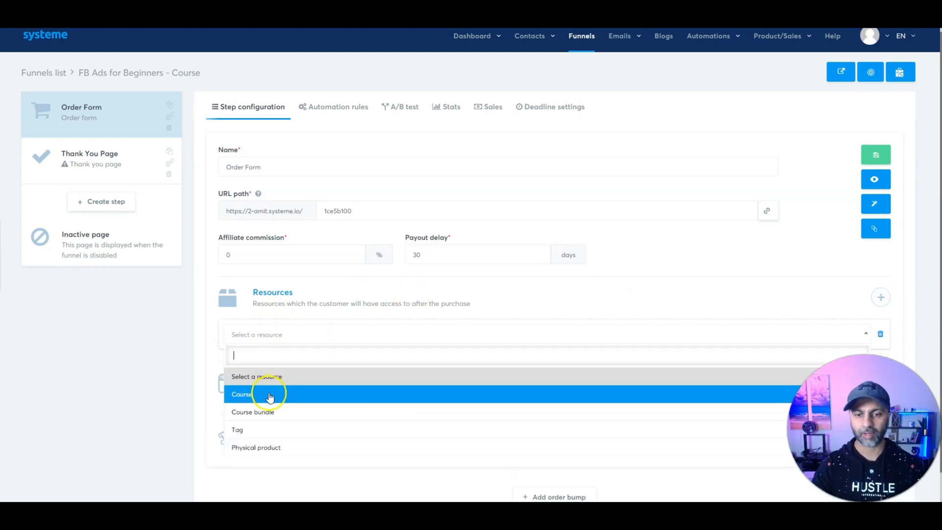
{"action": "left_click", "coordinate": [267, 393]}
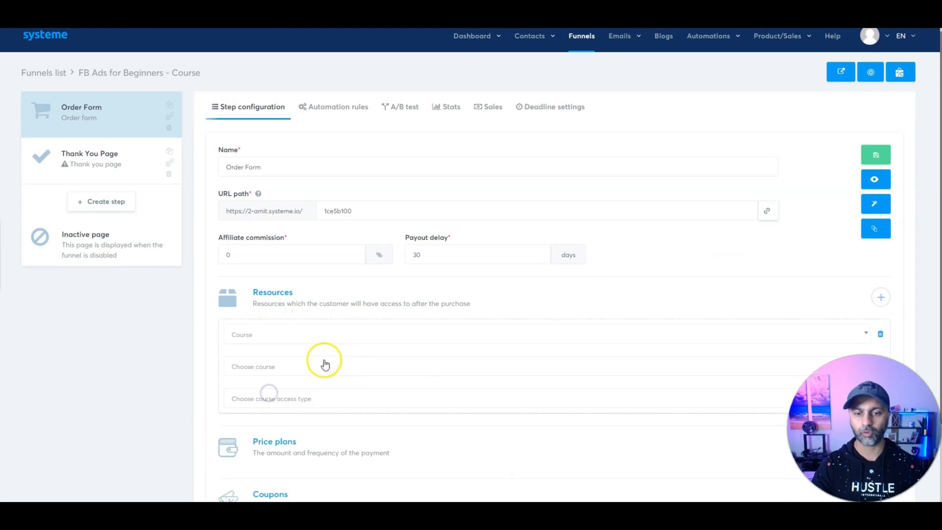
{"action": "left_click", "coordinate": [419, 369]}
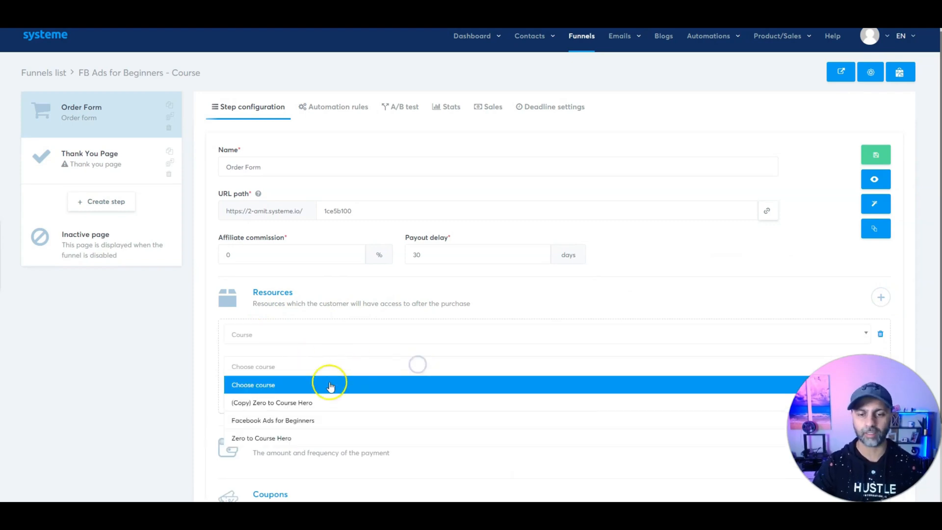
{"action": "left_click", "coordinate": [310, 425]}
{"action": "left_click", "coordinate": [292, 399]}
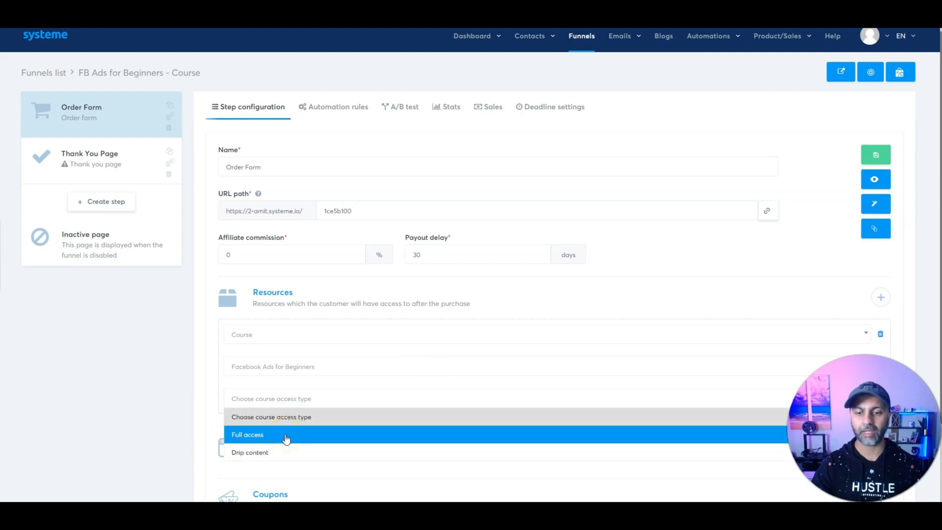
{"action": "left_click", "coordinate": [286, 436]}
{"action": "scroll", "coordinate": [296, 428], "scroll_direction": "down", "scroll_amount": 2}
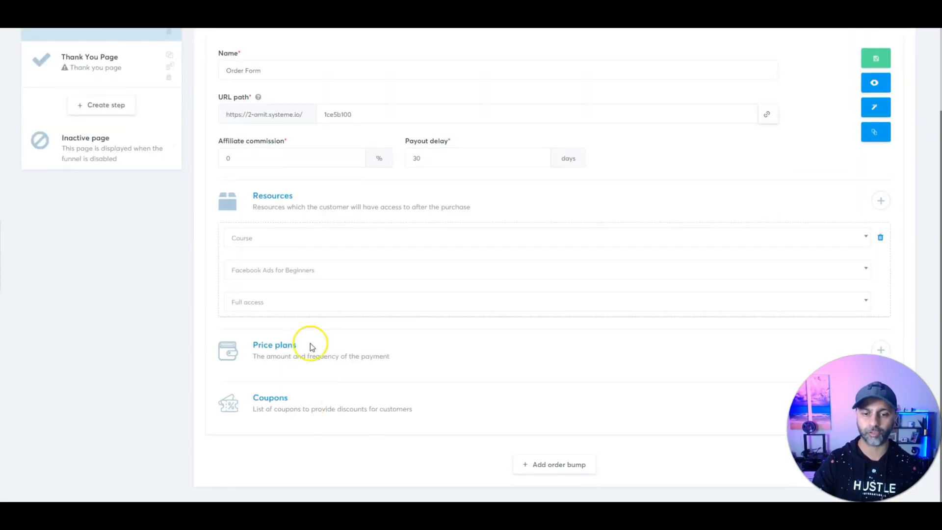
{"action": "left_click", "coordinate": [278, 301]}
{"action": "left_click", "coordinate": [281, 339]}
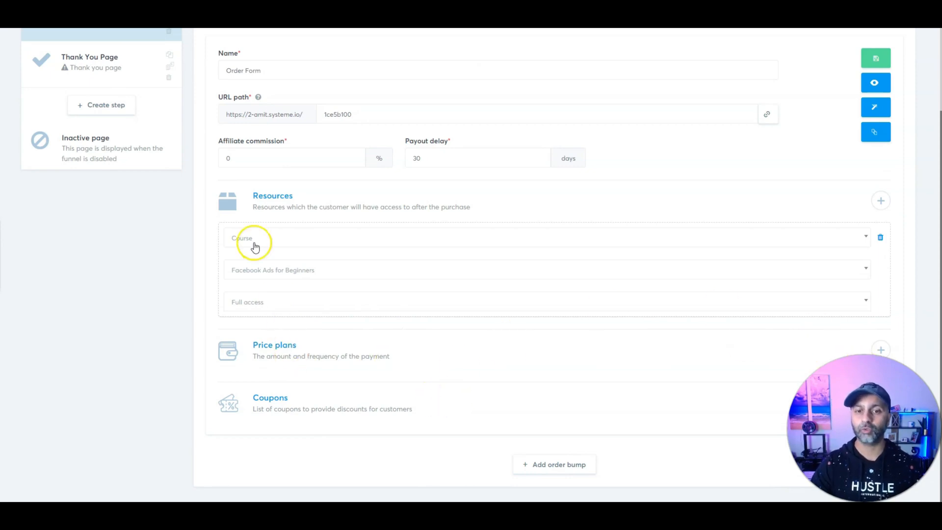
Step: Add a one-shot price plan to the order form, choosing to create a new one
{"action": "left_click", "coordinate": [881, 350]}
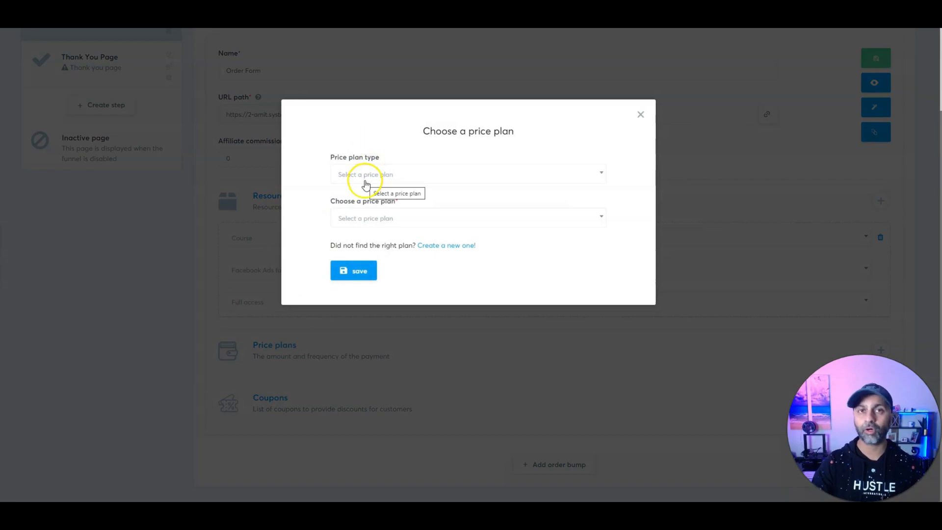
{"action": "left_click", "coordinate": [366, 184]}
{"action": "left_click", "coordinate": [373, 212]}
{"action": "left_click", "coordinate": [375, 220]}
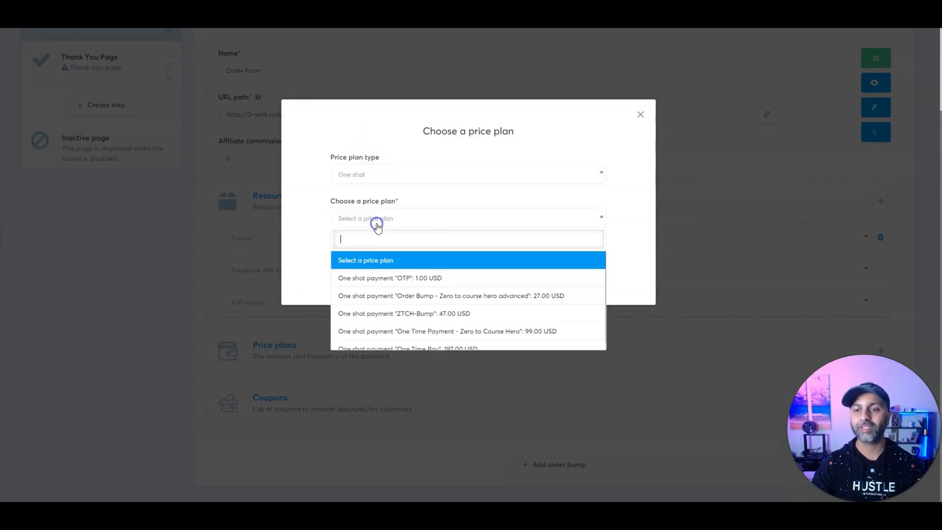
{"action": "scroll", "coordinate": [417, 297], "scroll_direction": "down", "scroll_amount": 1}
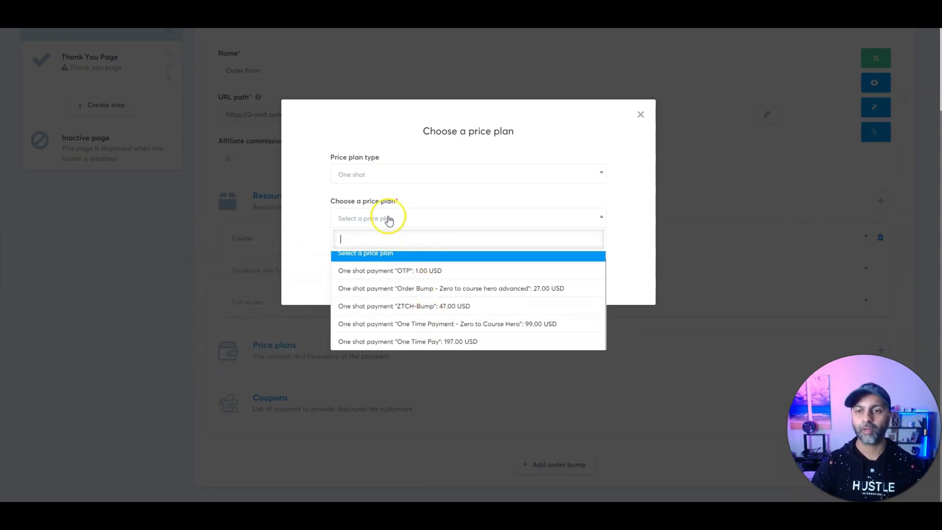
{"action": "left_click", "coordinate": [383, 260]}
{"action": "left_click", "coordinate": [447, 246]}
Step: Create and save the one-shot plan 'FB Ads - 1 time pay - $197' at 197
{"action": "left_click", "coordinate": [361, 181]}
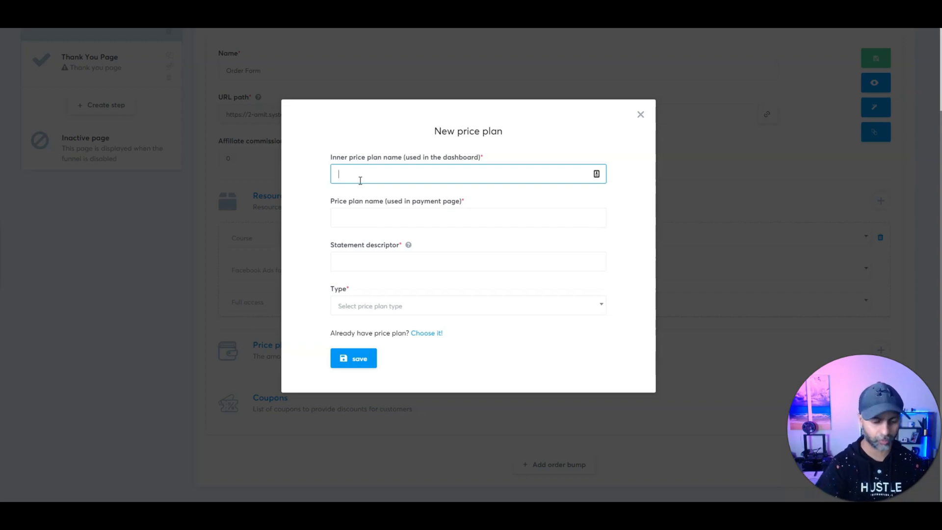
{"action": "type", "text": "FB Ads - 1 time pay - $197"}
{"action": "key", "text": "Tab"}
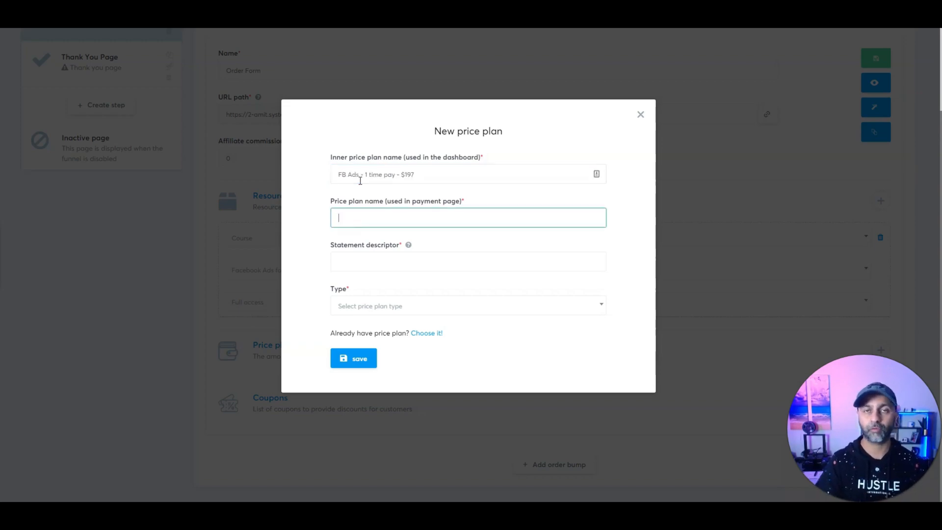
{"action": "key", "text": "ctrl+a"}
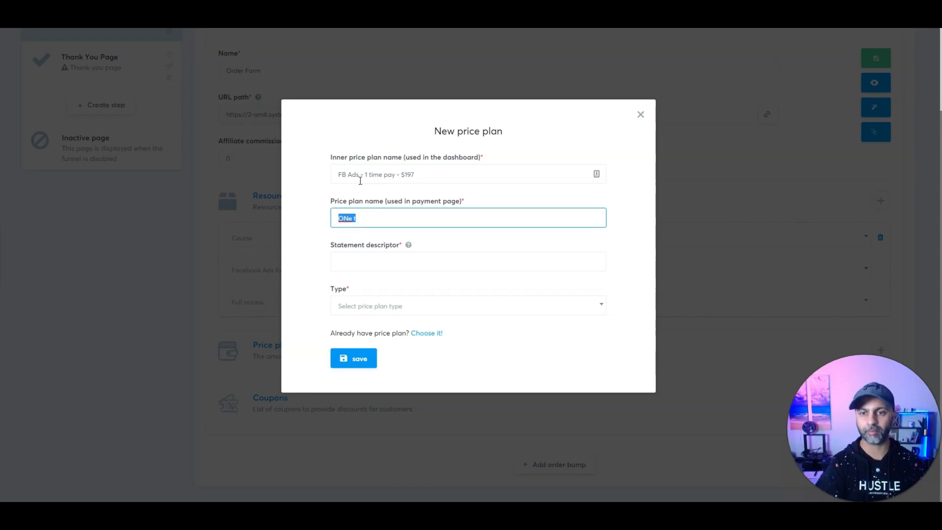
{"action": "type", "text": "One Time Payment"}
{"action": "key", "text": "Tab"}
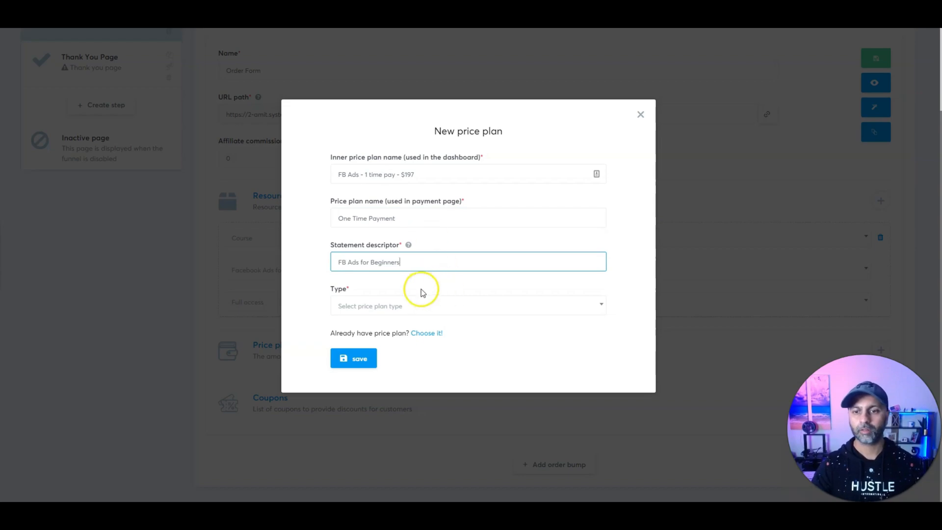
{"action": "left_click_drag", "start_coordinate": [410, 261], "coordinate": [318, 263]}
{"action": "key", "text": "ctrl+c"}
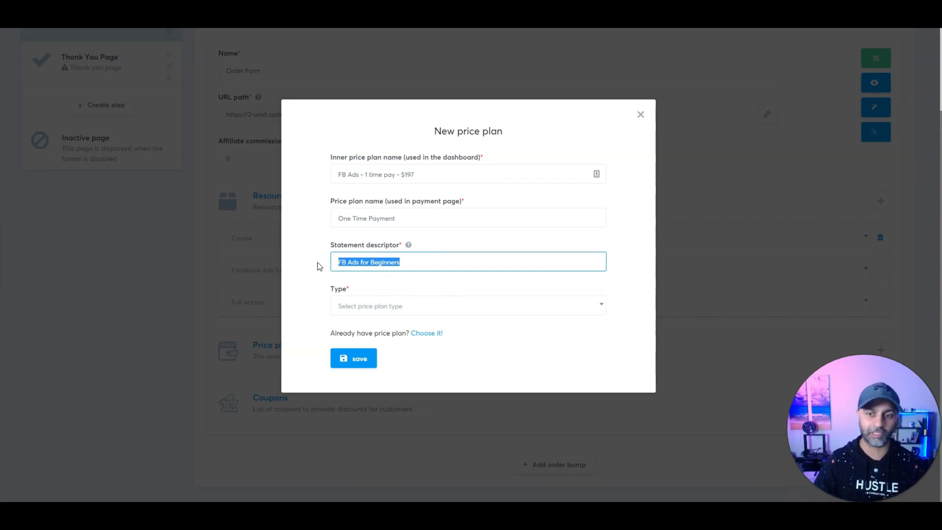
{"action": "left_click", "coordinate": [370, 305]}
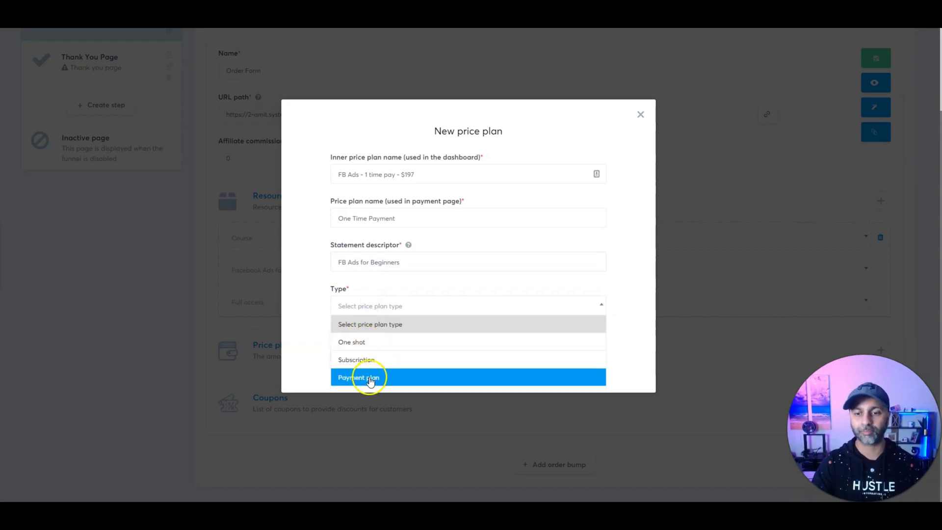
{"action": "left_click", "coordinate": [369, 342]}
{"action": "left_click", "coordinate": [375, 350]}
{"action": "type", "text": "1"}
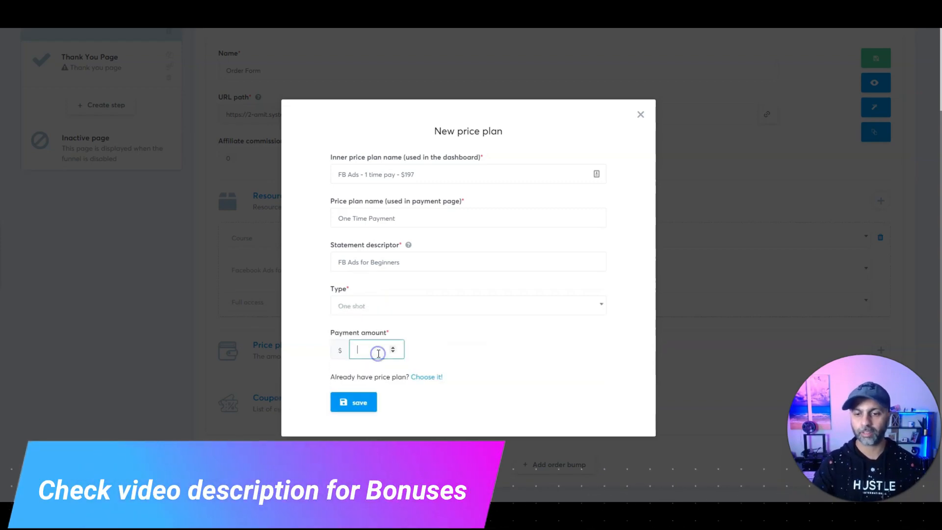
{"action": "type", "text": "97"}
{"action": "left_click", "coordinate": [353, 402]}
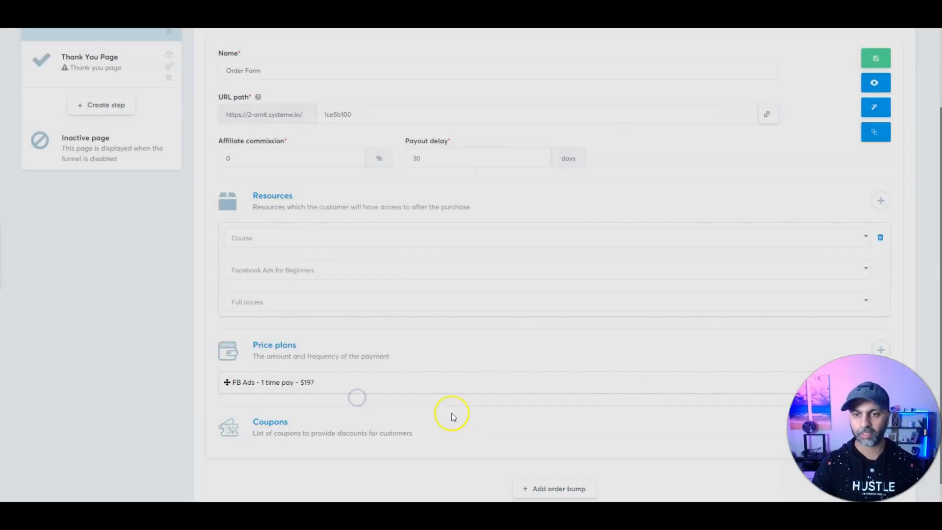
Step: Add a second price plan, skipping existing payment plans to create a new one
{"action": "scroll", "coordinate": [336, 300], "scroll_direction": "down", "scroll_amount": 1}
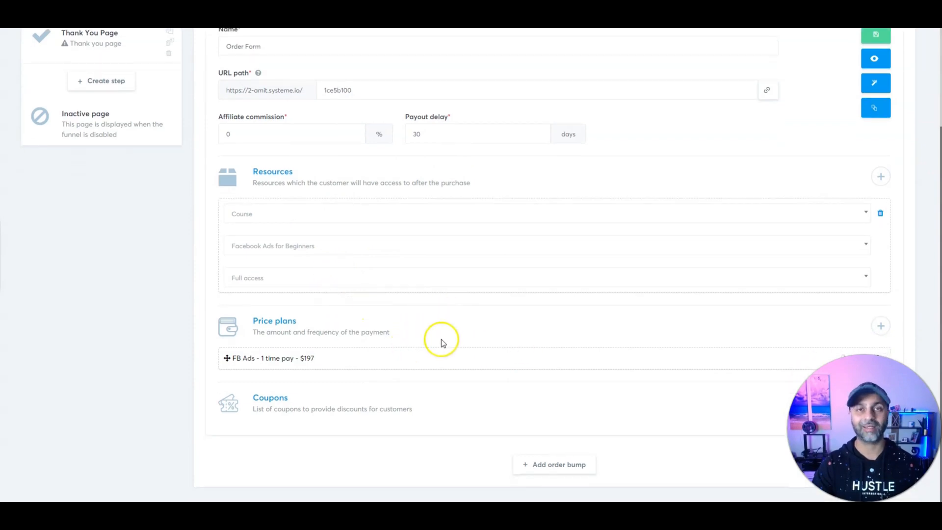
{"action": "left_click", "coordinate": [884, 326]}
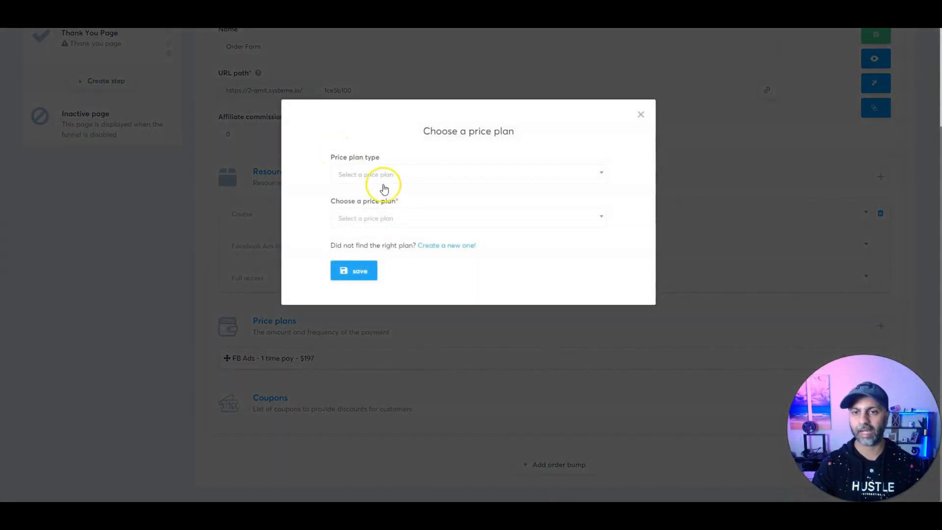
{"action": "left_click", "coordinate": [384, 177]}
{"action": "left_click", "coordinate": [371, 250]}
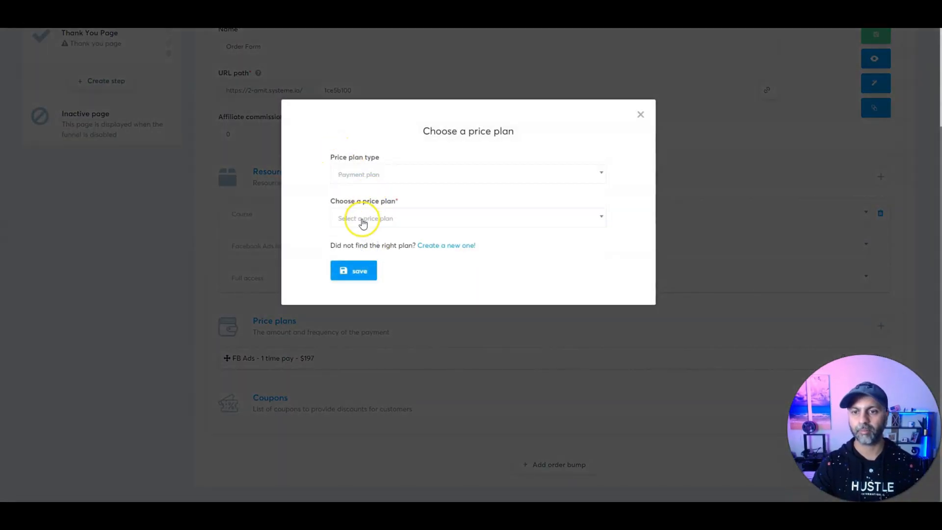
{"action": "left_click", "coordinate": [362, 219]}
{"action": "left_click", "coordinate": [363, 218]}
{"action": "left_click", "coordinate": [441, 246]}
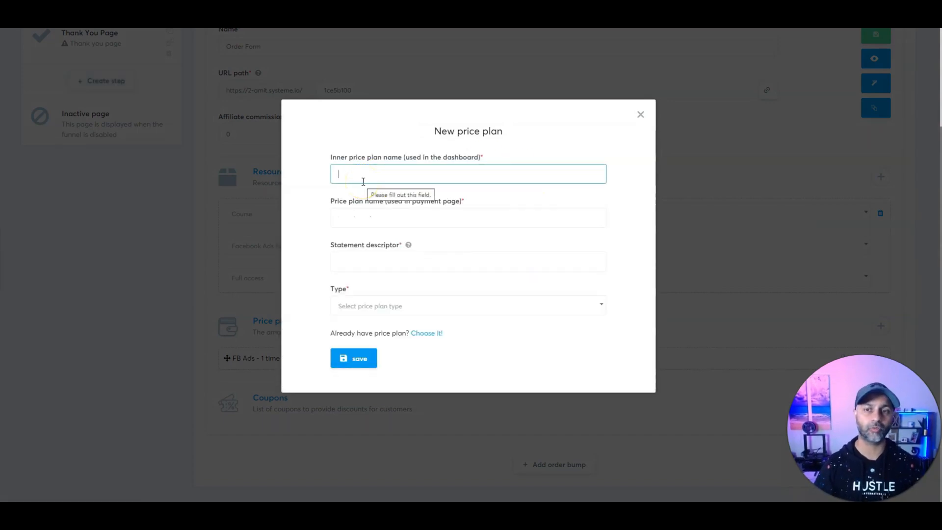
Step: Name the new plan 'FB Ads for Beginners - $117 2x pay' with descriptor, type Payment plan
{"action": "left_click", "coordinate": [393, 303]}
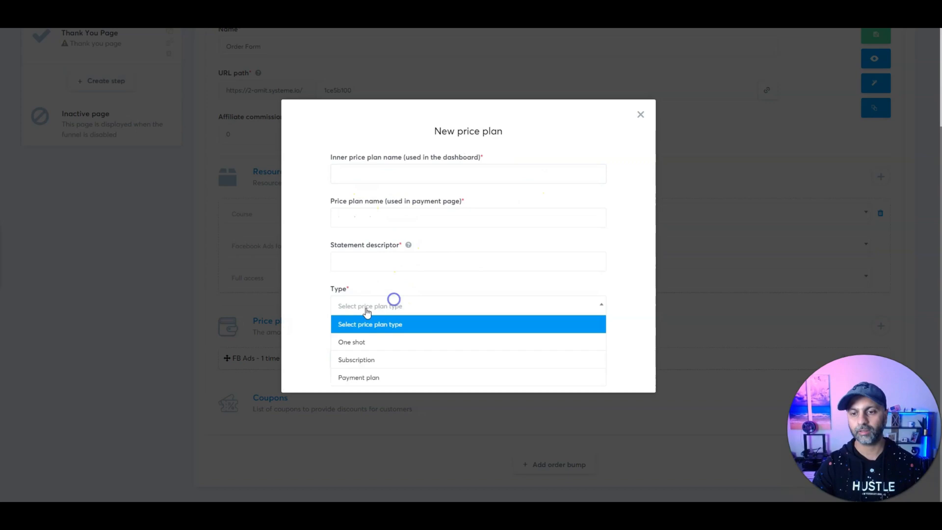
{"action": "left_click", "coordinate": [376, 377]}
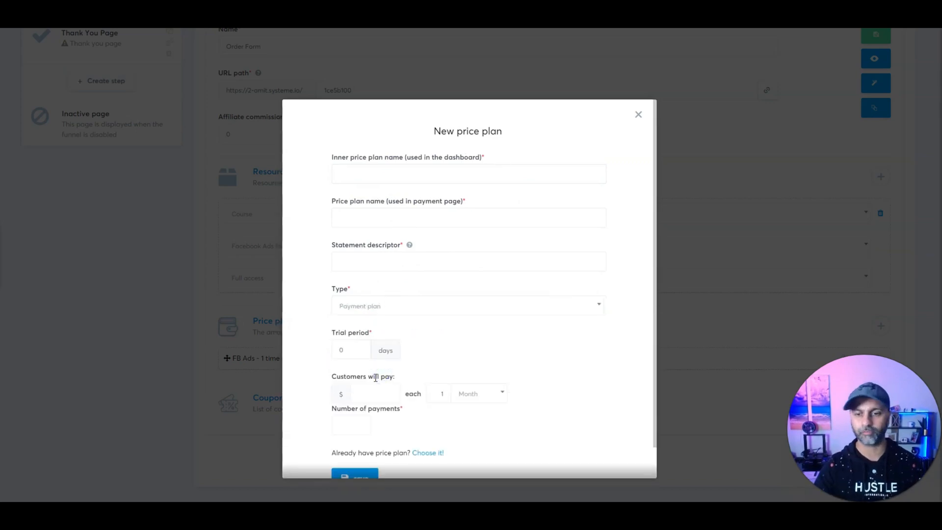
{"action": "type", "text": "FB Ads for Beginners - $117 2x pay"}
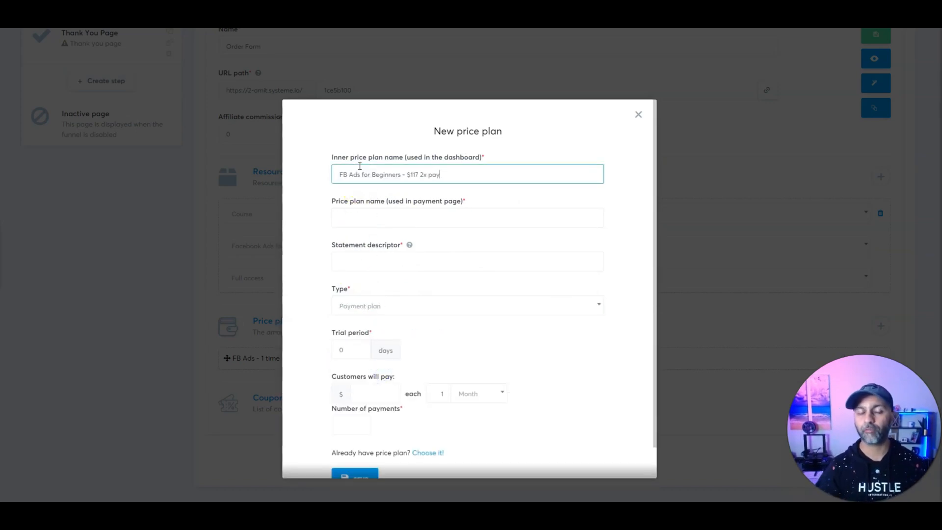
{"action": "key", "text": "Tab"}
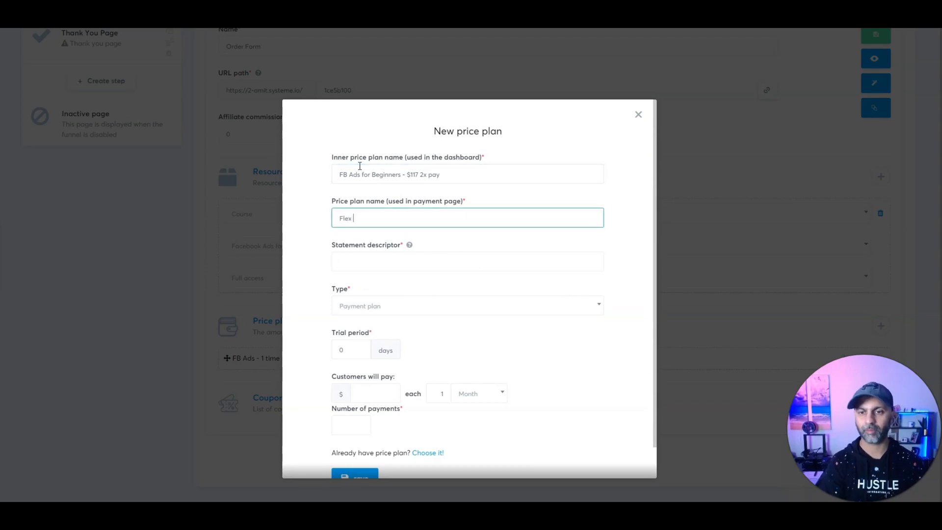
{"action": "key", "text": "Tab"}
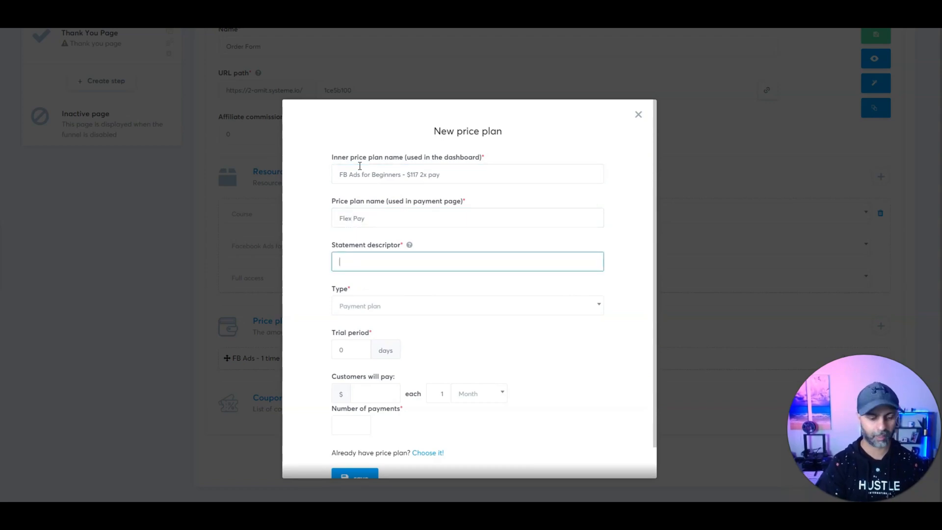
{"action": "key", "text": "ctrl+v"}
{"action": "key", "text": "Tab"}
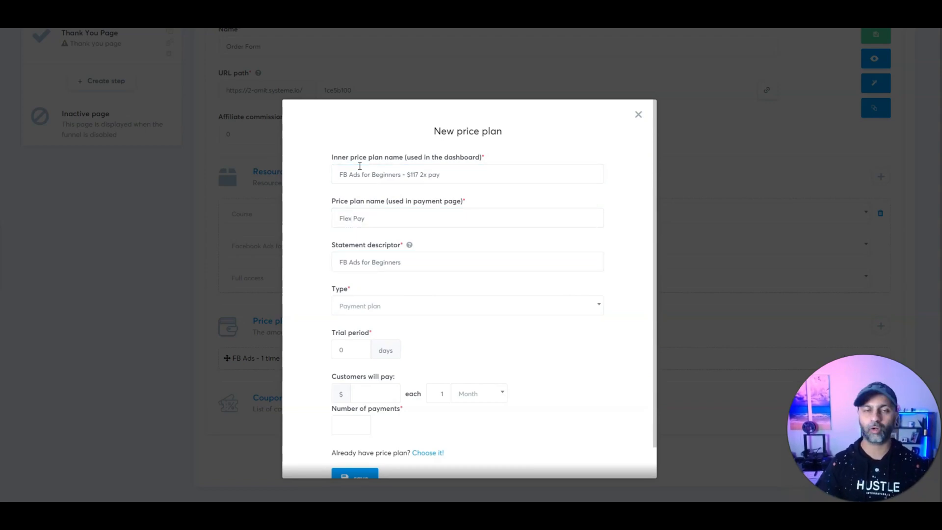
{"action": "left_click", "coordinate": [378, 304]}
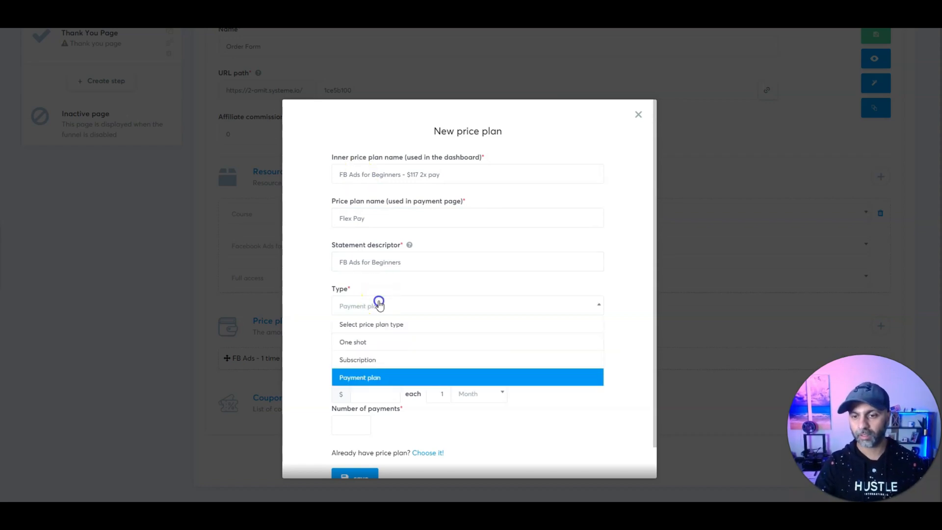
{"action": "left_click", "coordinate": [379, 376]}
Step: Set $117 each 1 month for 2 payments, save the plan, and add an offer bump
{"action": "scroll", "coordinate": [386, 351], "scroll_direction": "down", "scroll_amount": 1}
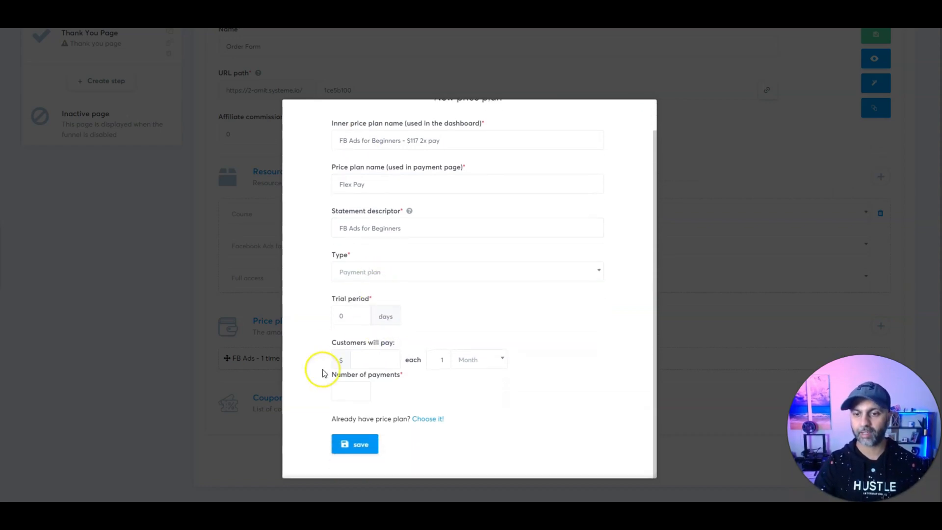
{"action": "left_click", "coordinate": [345, 320]}
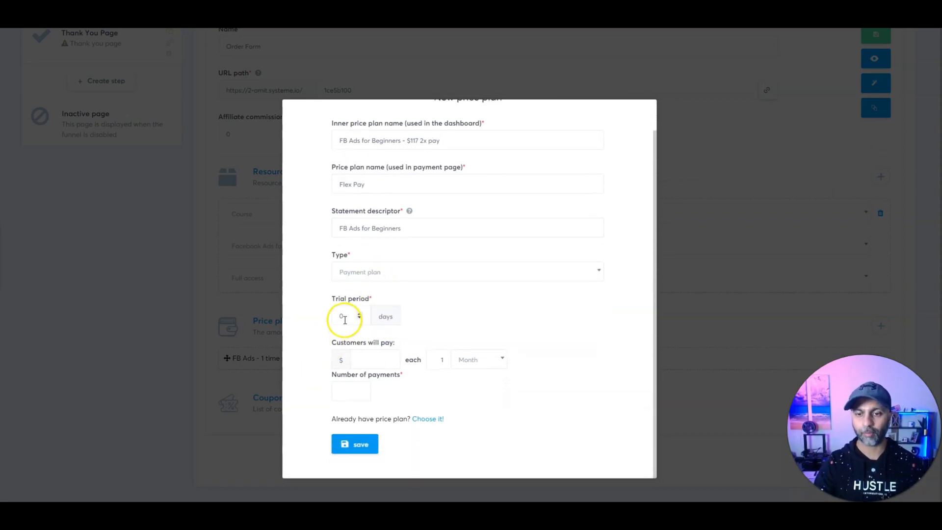
{"action": "left_click", "coordinate": [366, 361]}
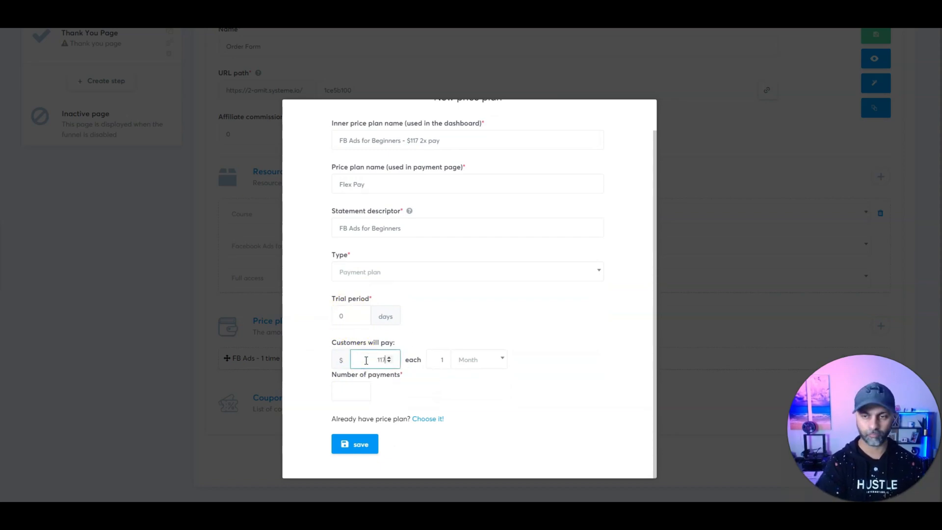
{"action": "key", "text": "Tab"}
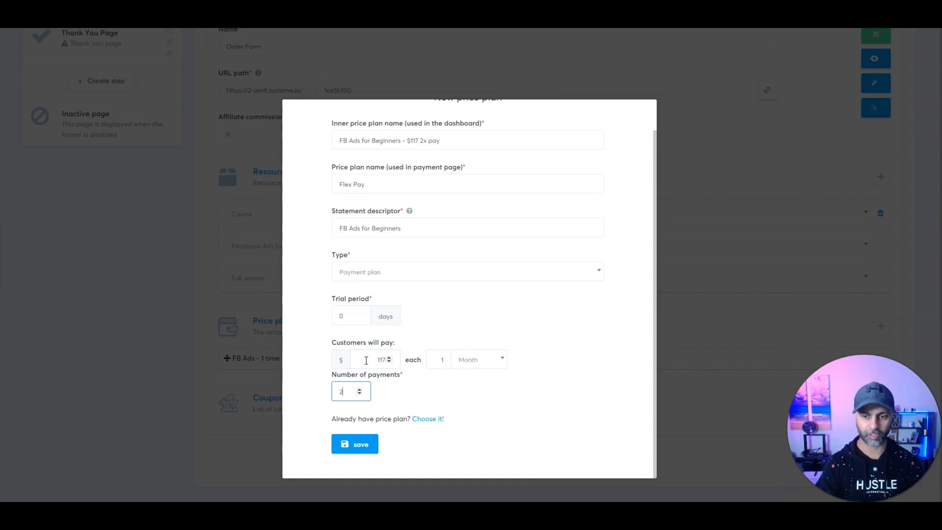
{"action": "left_click", "coordinate": [359, 443]}
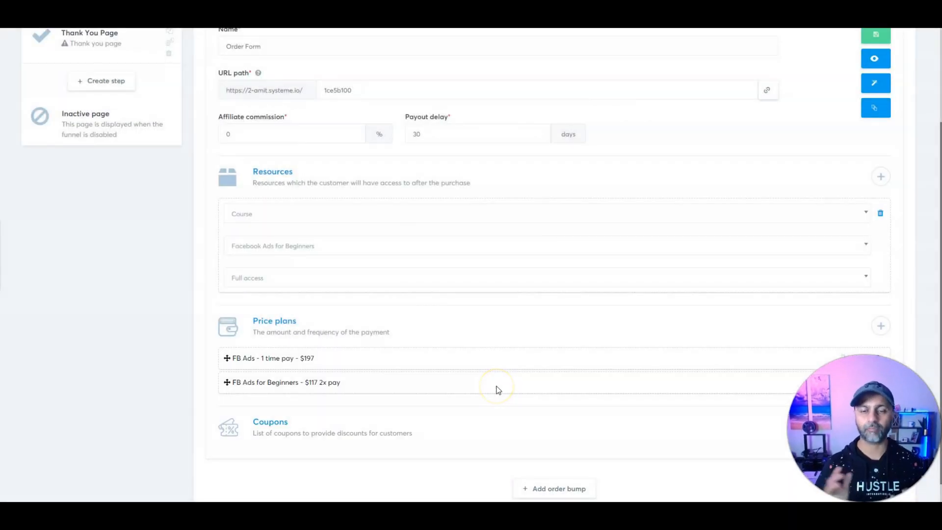
{"action": "scroll", "coordinate": [500, 389], "scroll_direction": "down", "scroll_amount": 1}
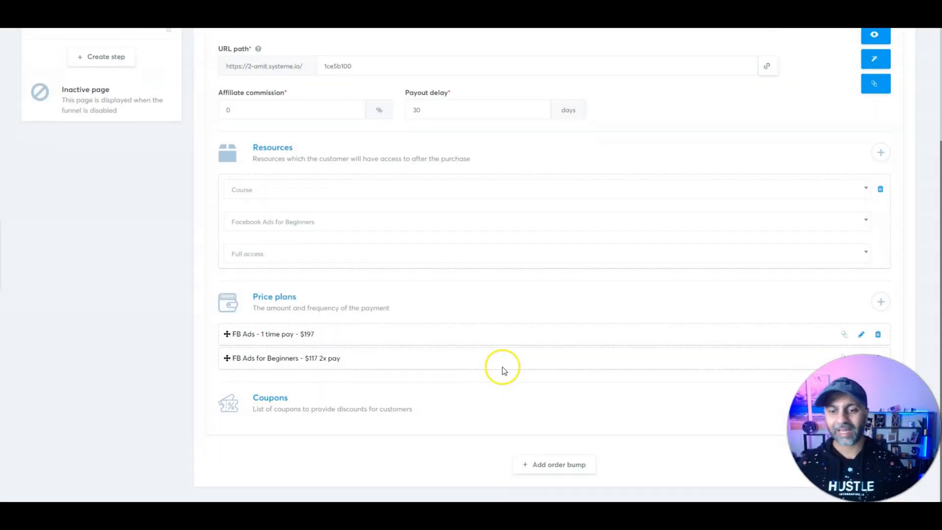
{"action": "left_click", "coordinate": [534, 461]}
{"action": "scroll", "coordinate": [524, 291], "scroll_direction": "down", "scroll_amount": 4}
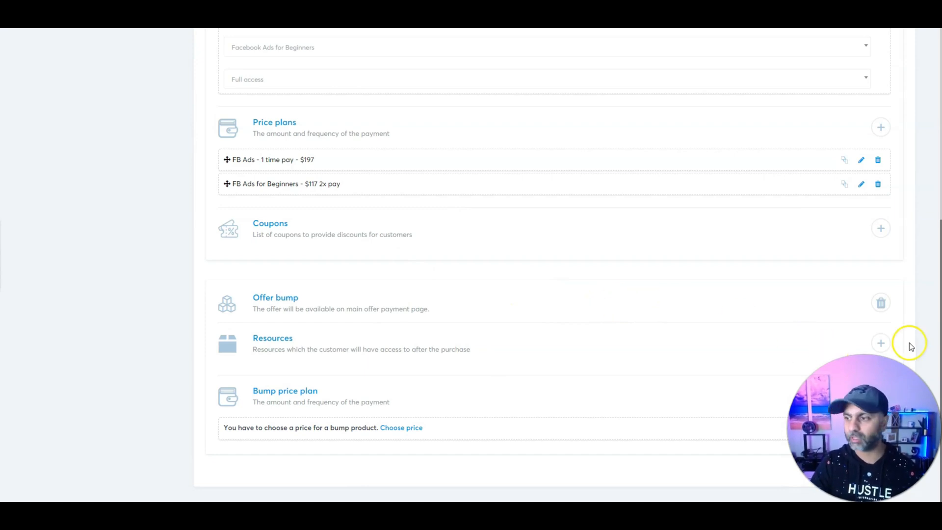
Step: Give the offer bump the Zero to Course Hero course as its resource
{"action": "left_click", "coordinate": [881, 344]}
{"action": "left_click", "coordinate": [288, 374]}
{"action": "scroll", "coordinate": [288, 375], "scroll_direction": "down", "scroll_amount": 1}
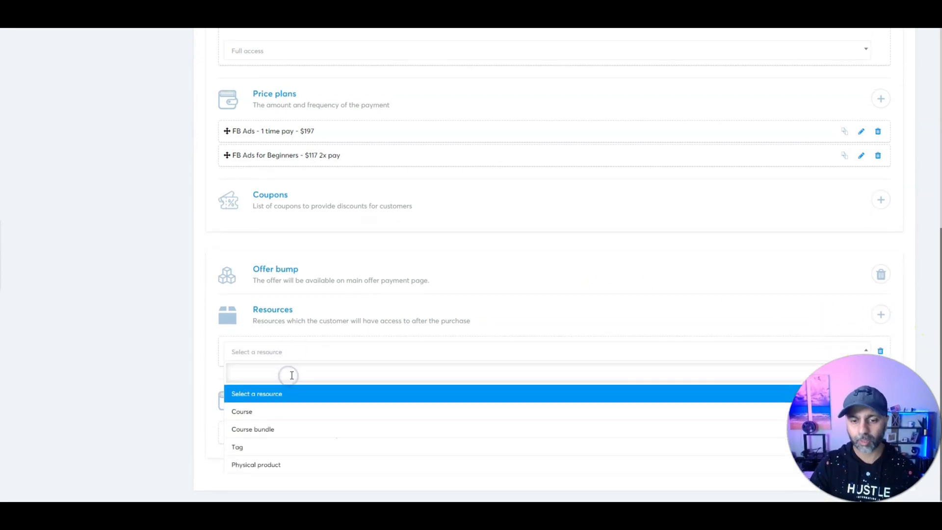
{"action": "left_click", "coordinate": [283, 410]}
{"action": "left_click", "coordinate": [253, 383]}
{"action": "left_click", "coordinate": [270, 415]}
{"action": "scroll", "coordinate": [265, 348], "scroll_direction": "down", "scroll_amount": 1}
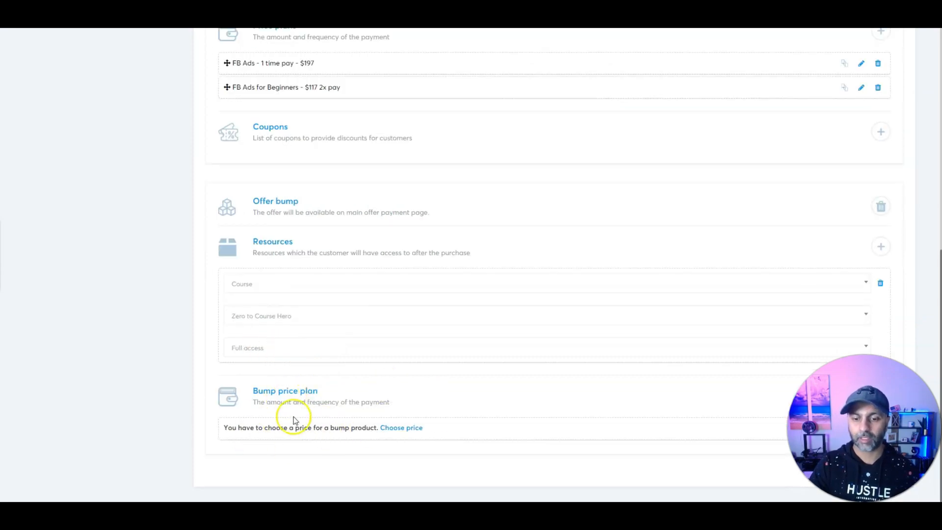
Step: Set the bump's price plan to the one-shot ZTCH-Bump at $47 and save
{"action": "left_click", "coordinate": [400, 428]}
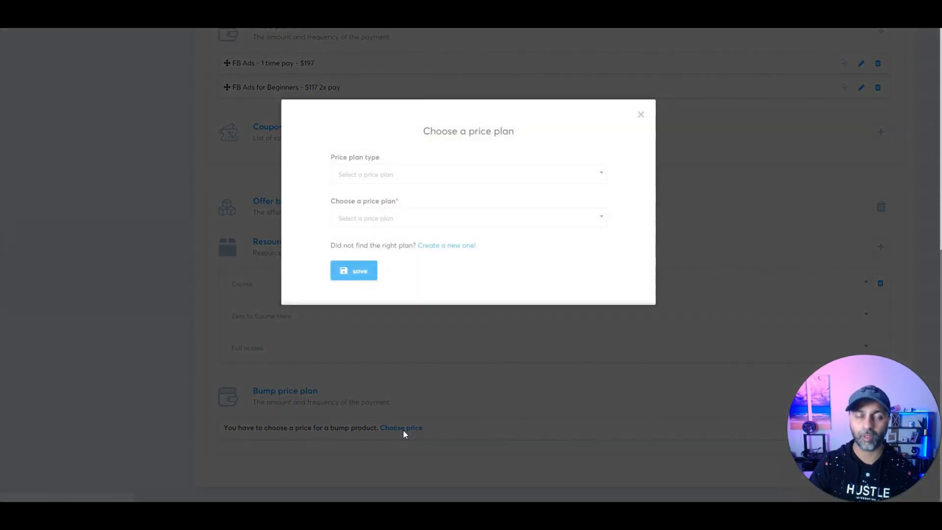
{"action": "left_click", "coordinate": [381, 172]}
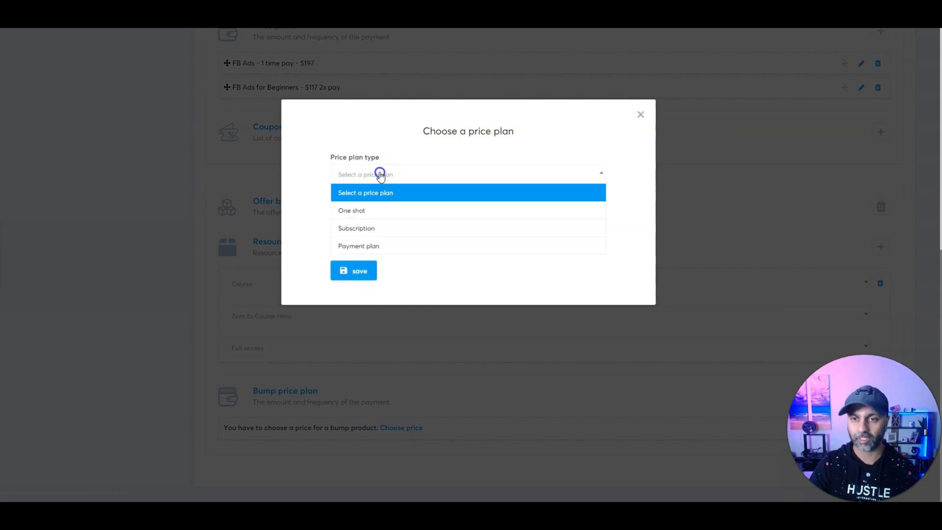
{"action": "left_click", "coordinate": [374, 208]}
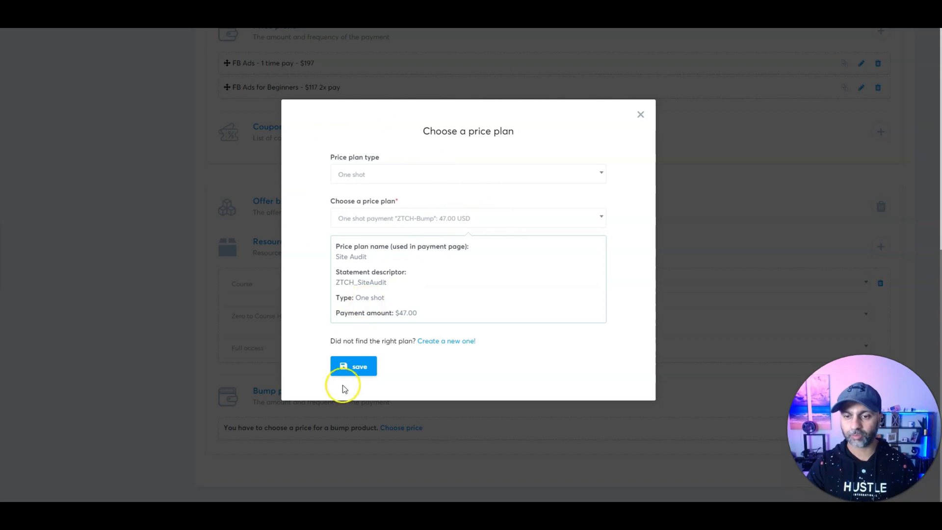
{"action": "left_click", "coordinate": [355, 367]}
{"action": "scroll", "coordinate": [604, 421], "scroll_direction": "up", "scroll_amount": 5}
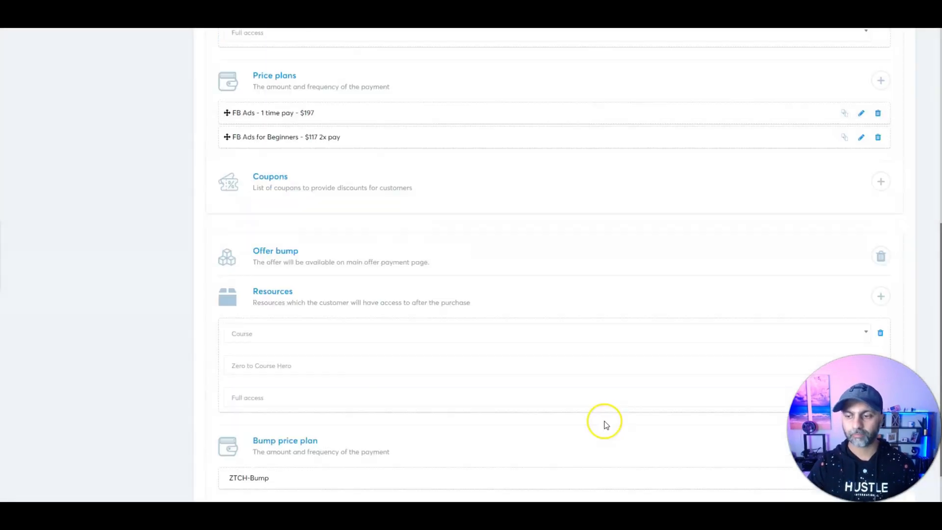
{"action": "scroll", "coordinate": [608, 422], "scroll_direction": "down", "scroll_amount": 1}
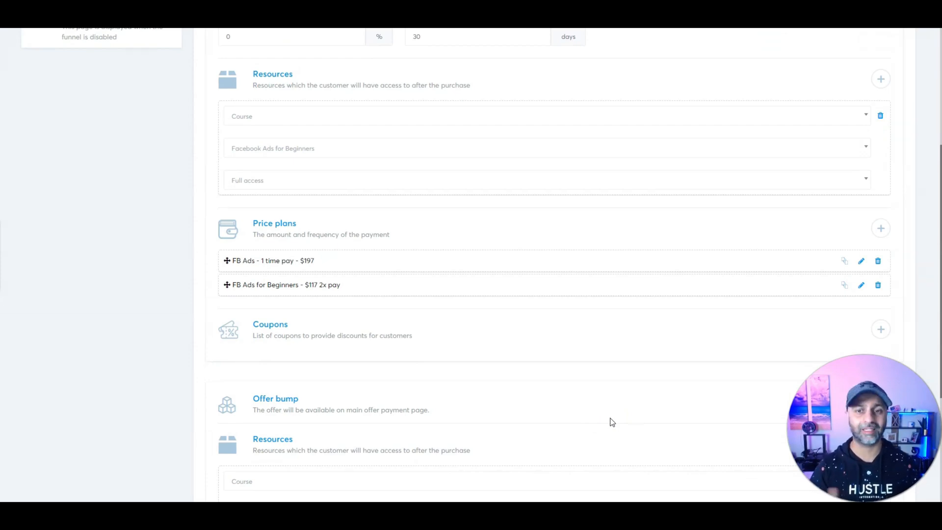
{"action": "scroll", "coordinate": [614, 412], "scroll_direction": "up", "scroll_amount": 7}
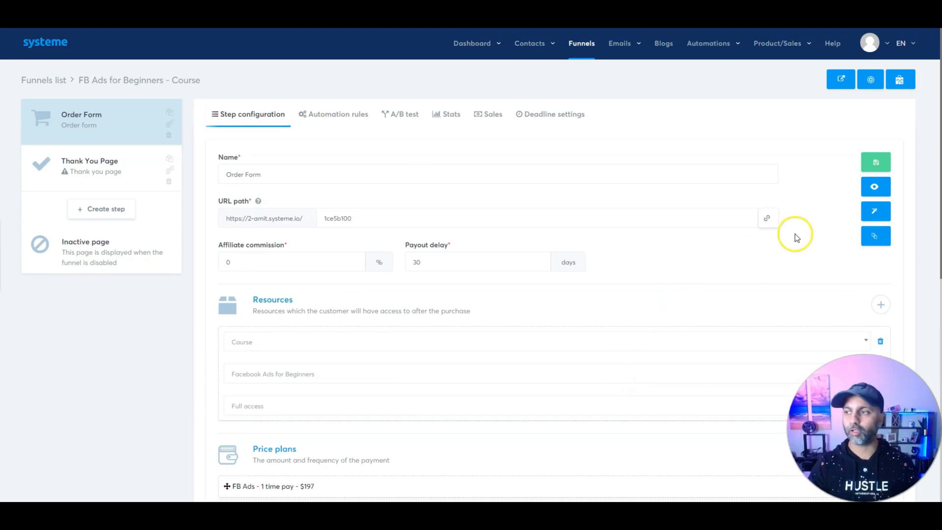
Step: Save the step and start a New sale rule enrolling buyers in Facebook Ads for Beginners
{"action": "left_click", "coordinate": [874, 160]}
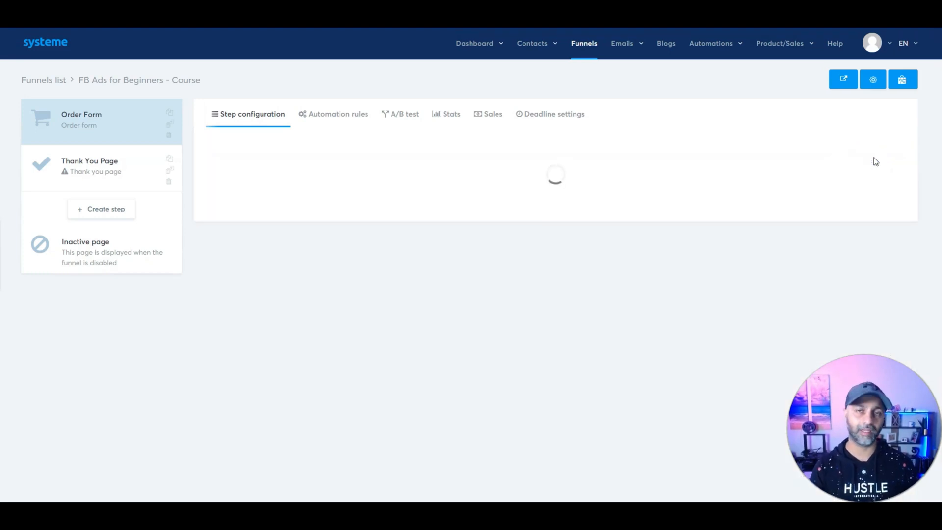
{"action": "left_click", "coordinate": [338, 114]}
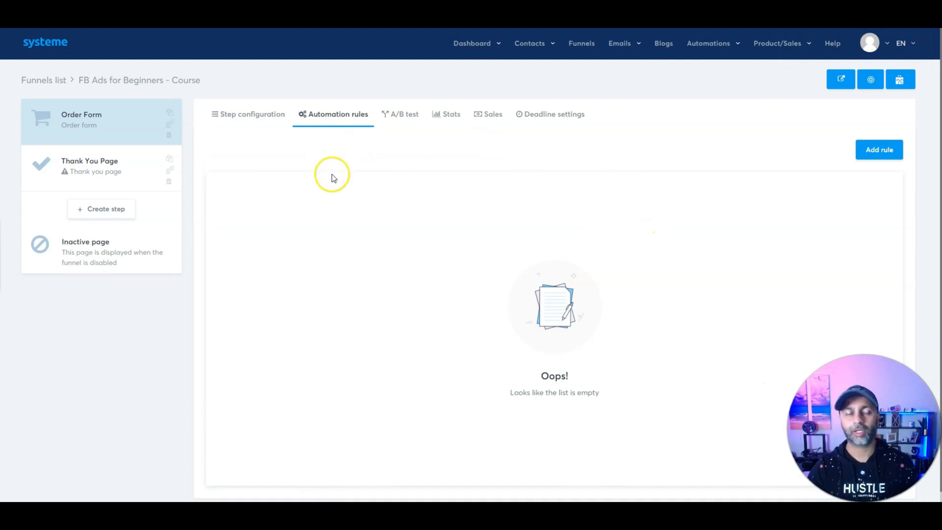
{"action": "left_click", "coordinate": [879, 149]}
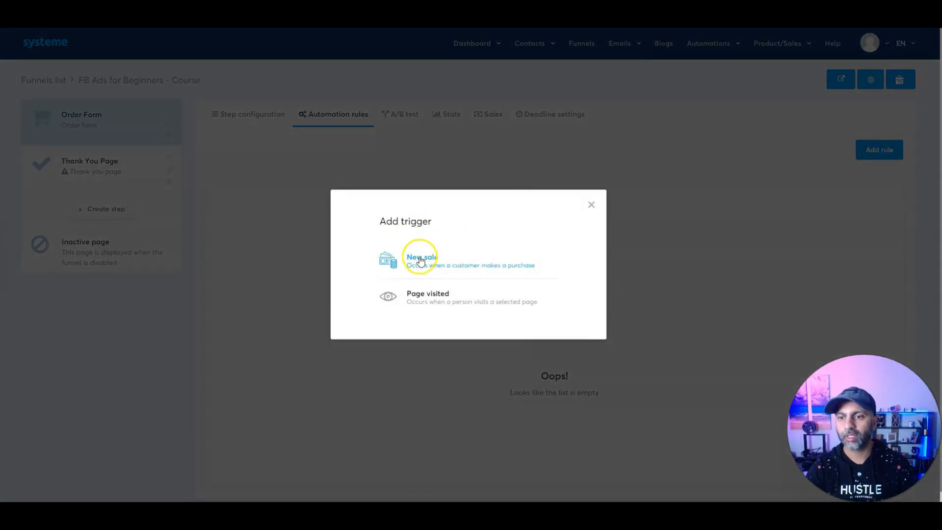
{"action": "left_click", "coordinate": [423, 262]}
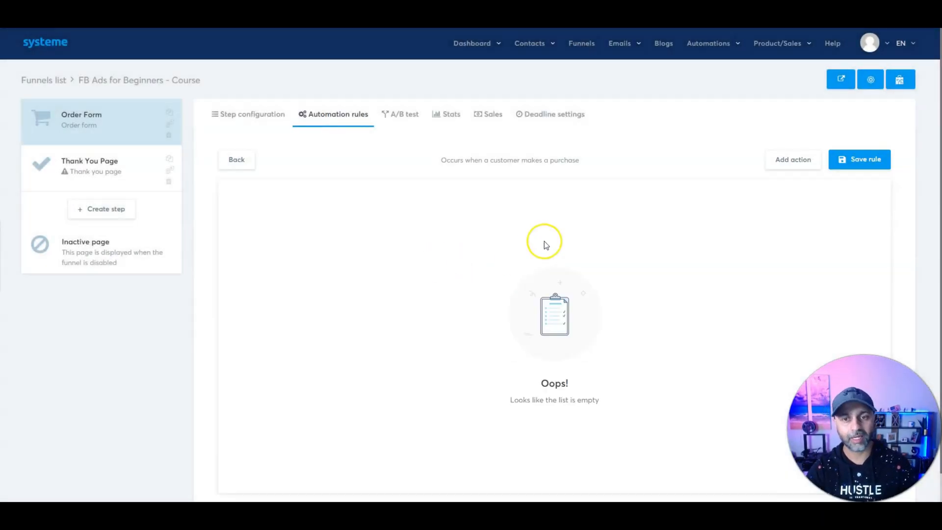
{"action": "left_click", "coordinate": [776, 155]}
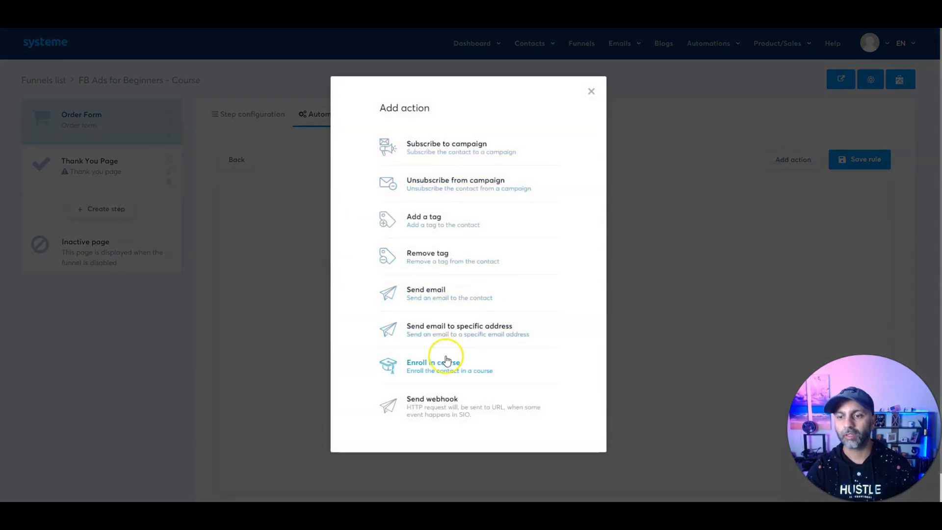
{"action": "left_click", "coordinate": [446, 366]}
{"action": "left_click", "coordinate": [549, 219]}
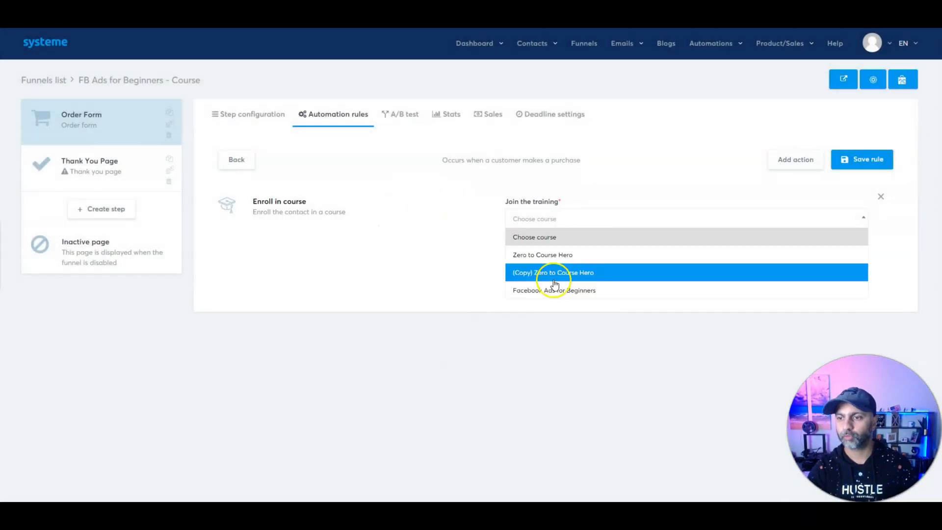
{"action": "left_click", "coordinate": [554, 290]}
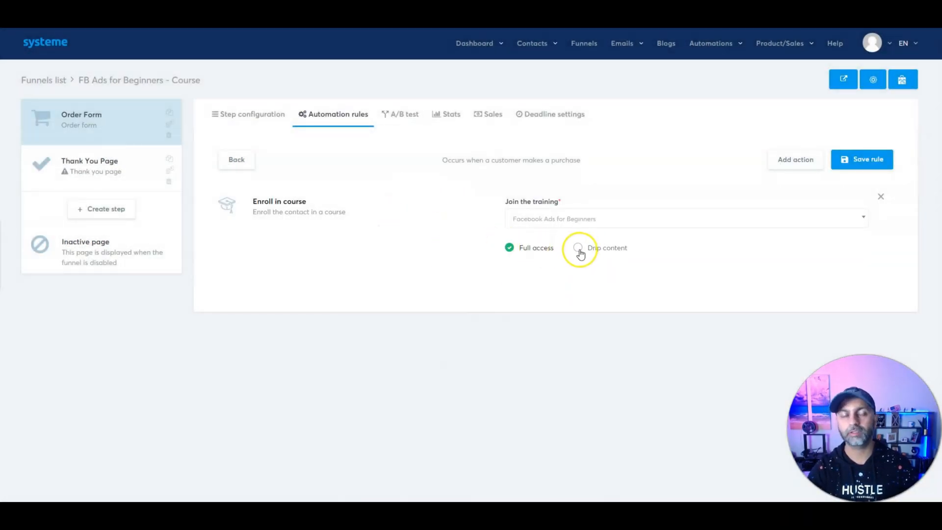
Step: Add a LeadMagnetFunnel tag action to the rule and save it
{"action": "left_click", "coordinate": [844, 165]}
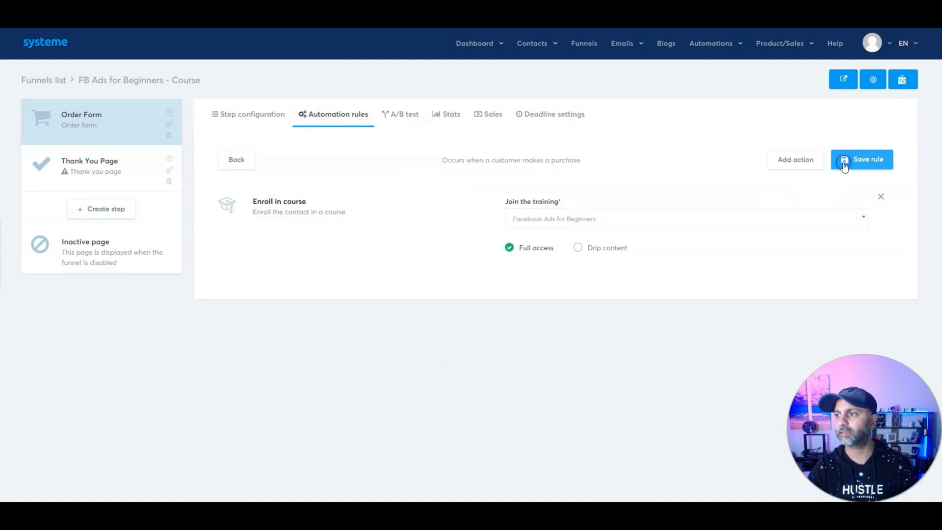
{"action": "left_click", "coordinate": [796, 161]}
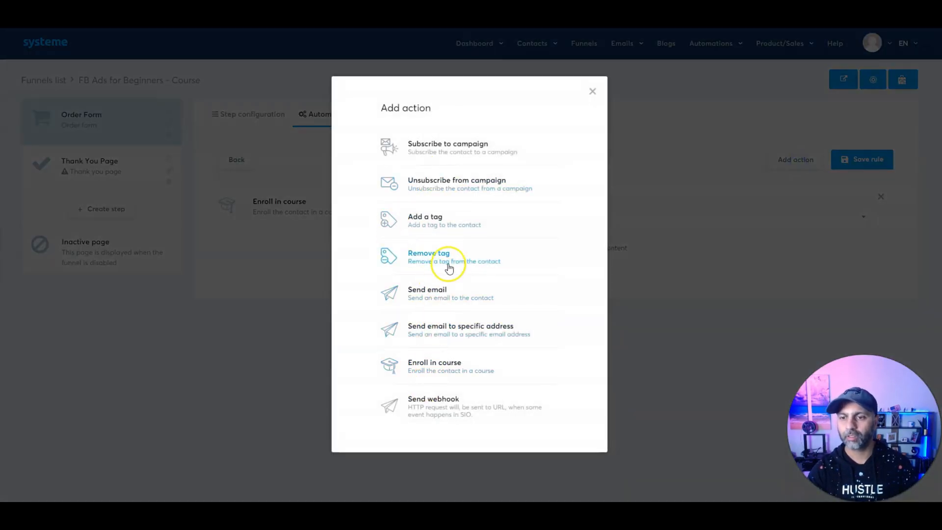
{"action": "left_click", "coordinate": [444, 218]}
{"action": "left_click", "coordinate": [551, 219]}
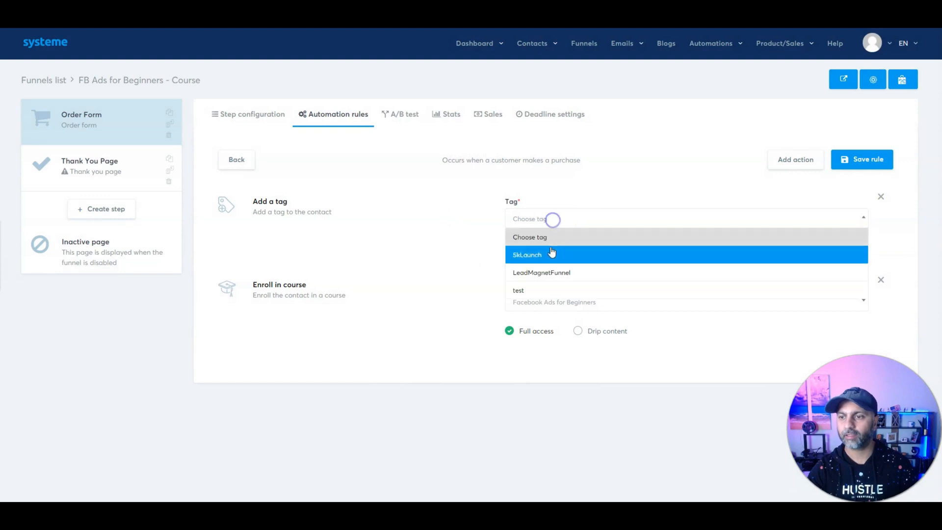
{"action": "left_click", "coordinate": [551, 275]}
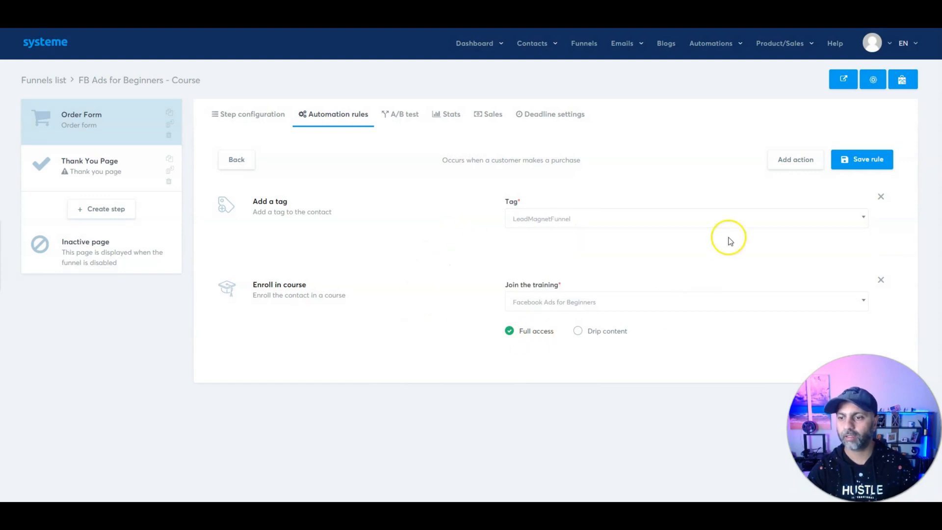
{"action": "left_click", "coordinate": [862, 159]}
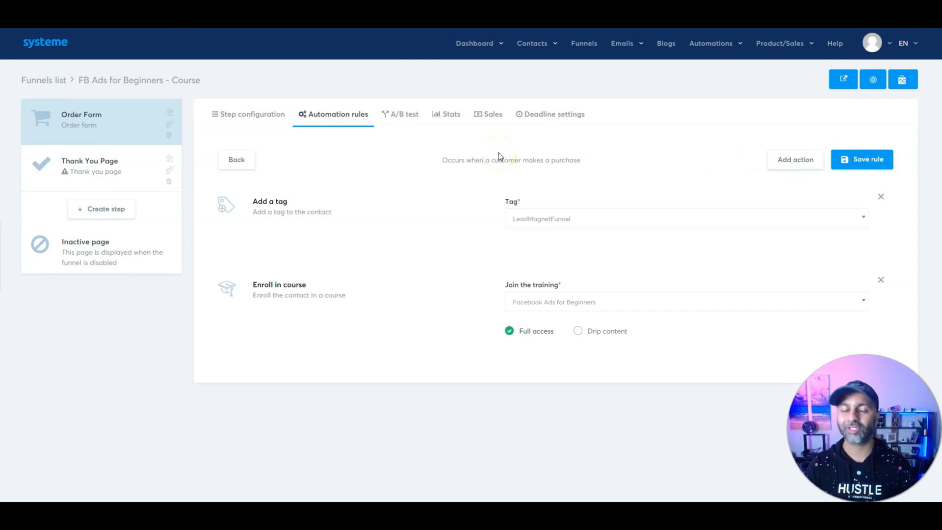
Step: Apply the Congratulations 'Thank you for your order!' template to the Thank You Page, then return to Order Form
{"action": "left_click", "coordinate": [135, 169]}
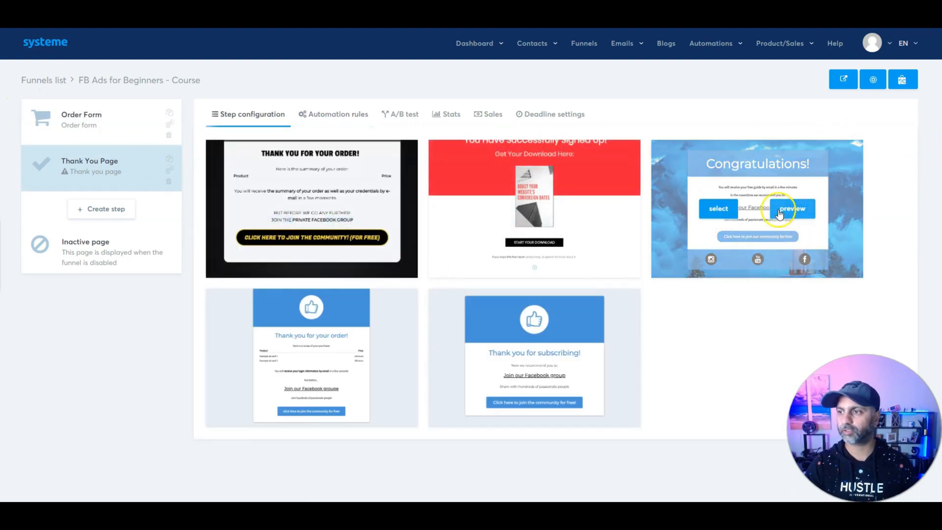
{"action": "left_click", "coordinate": [712, 211]}
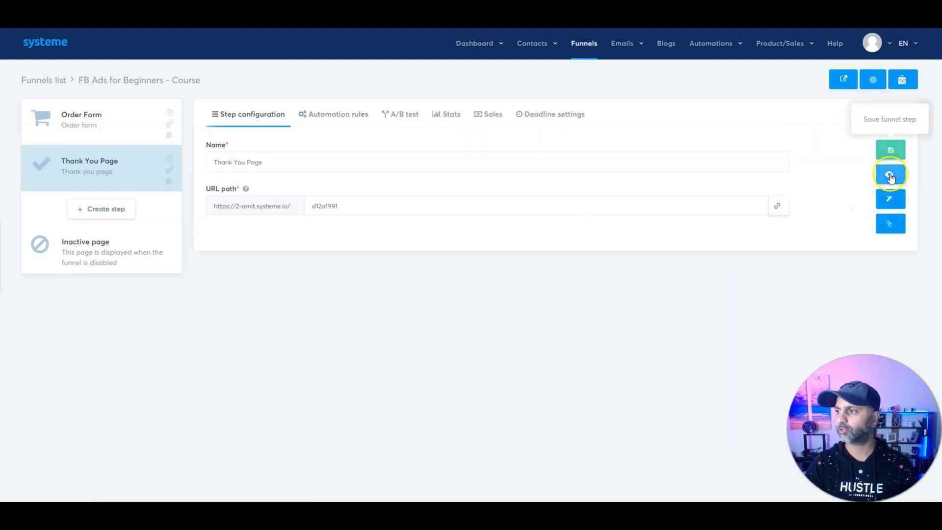
{"action": "left_click", "coordinate": [893, 158]}
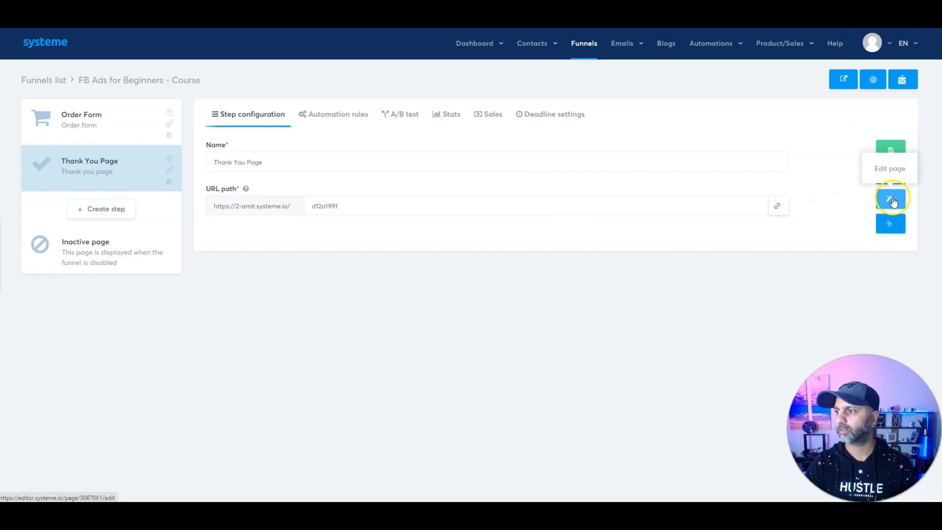
{"action": "left_click", "coordinate": [892, 224]}
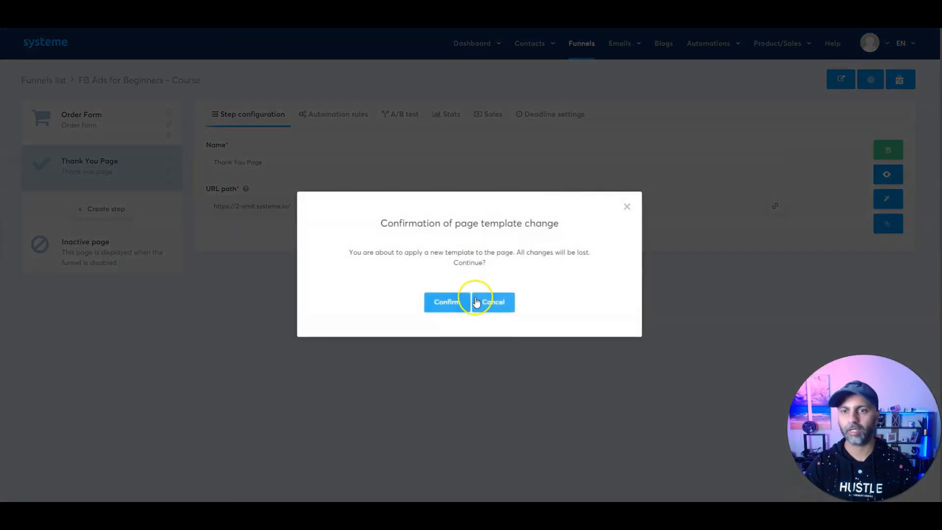
{"action": "left_click", "coordinate": [450, 299]}
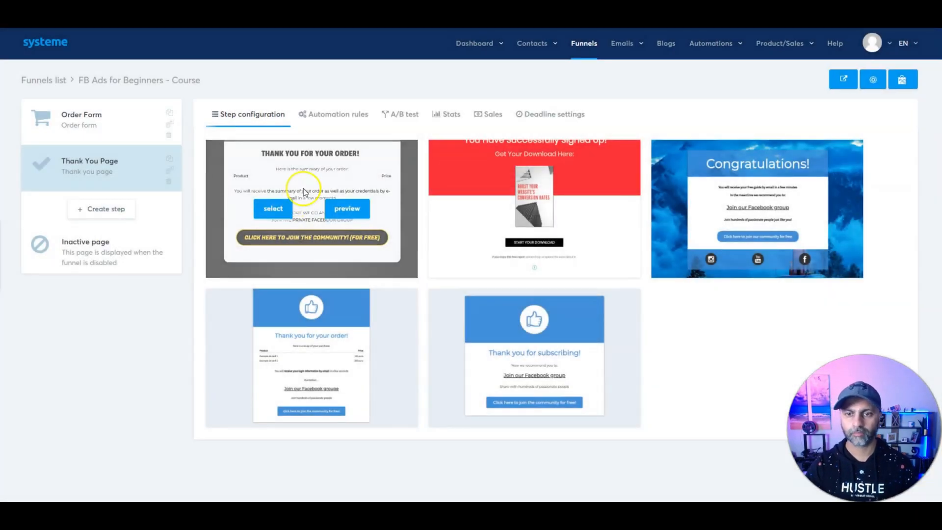
{"action": "left_click", "coordinate": [281, 205]}
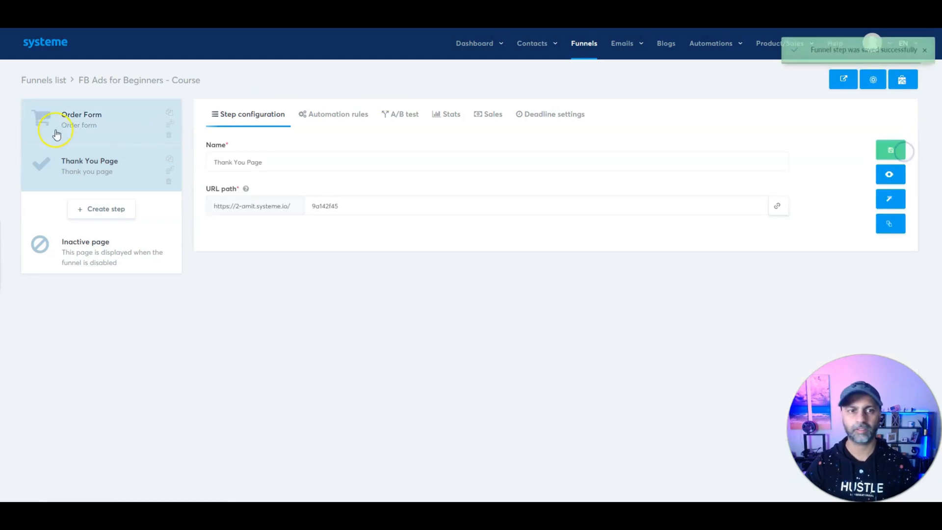
{"action": "left_click", "coordinate": [102, 120]}
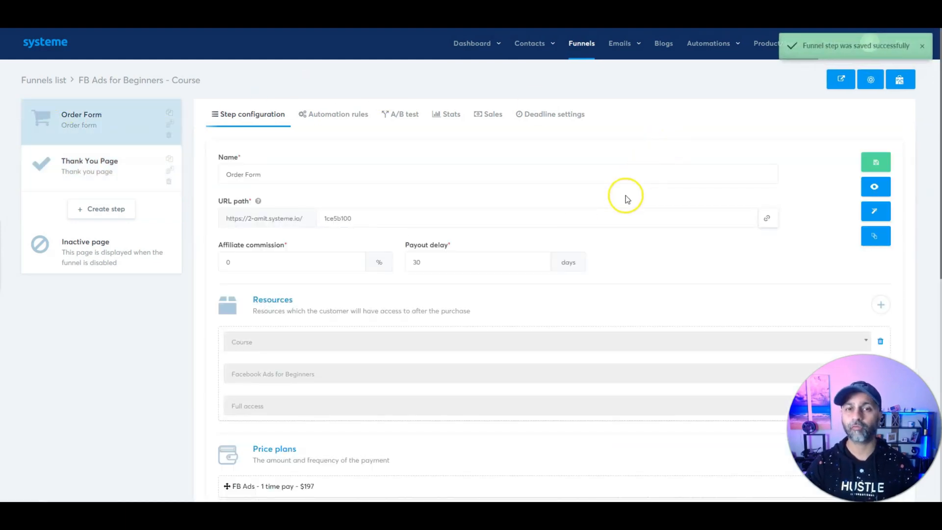
Step: Edit the Order Form page and delete the Individual/Company customer type element from Payment Details
{"action": "left_click", "coordinate": [877, 210]}
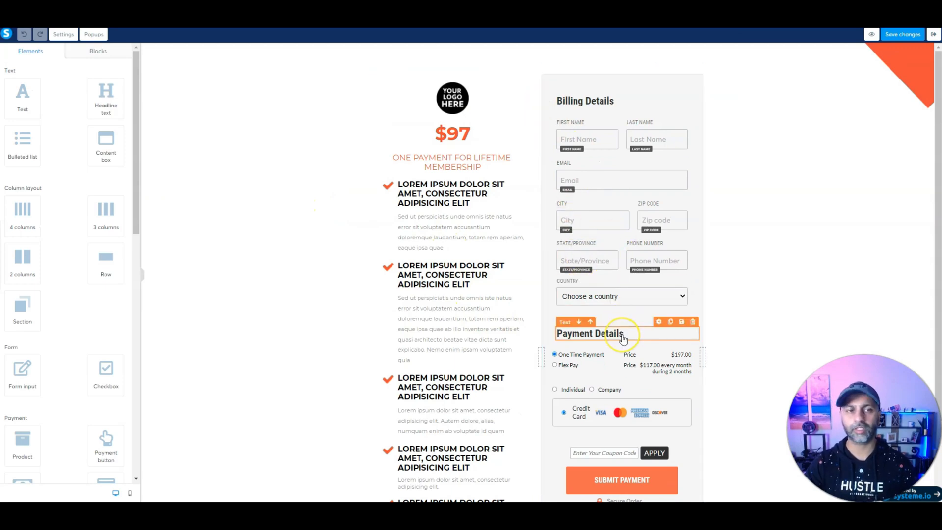
{"action": "scroll", "coordinate": [623, 338], "scroll_direction": "down", "scroll_amount": 2}
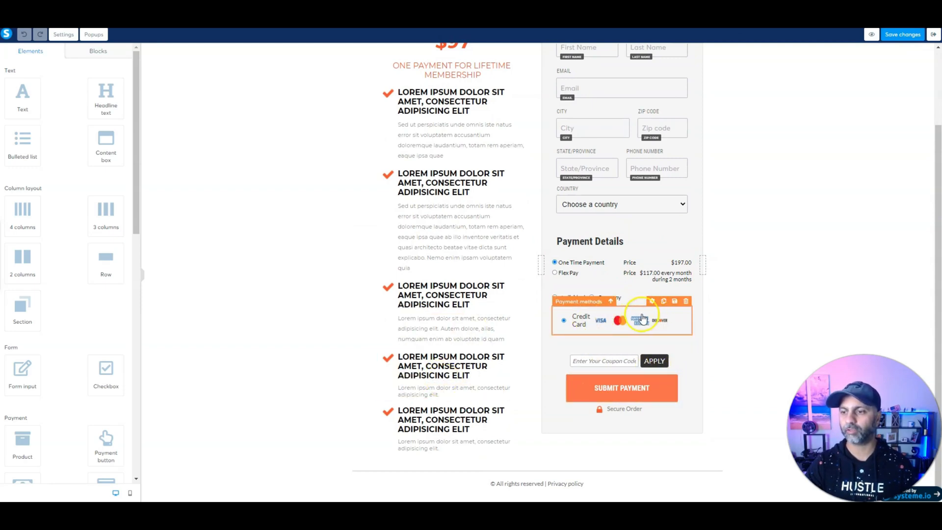
{"action": "left_click", "coordinate": [641, 317]}
{"action": "left_click", "coordinate": [630, 269]}
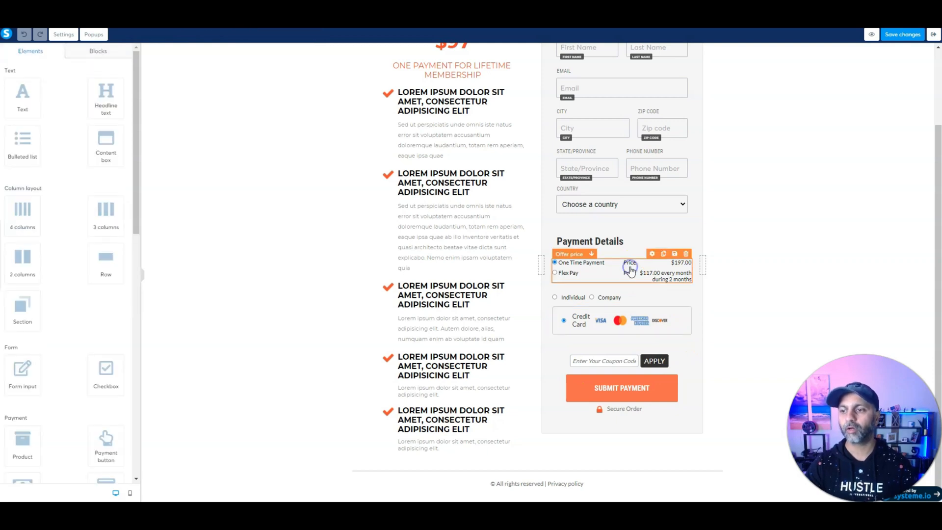
{"action": "left_click", "coordinate": [604, 298]}
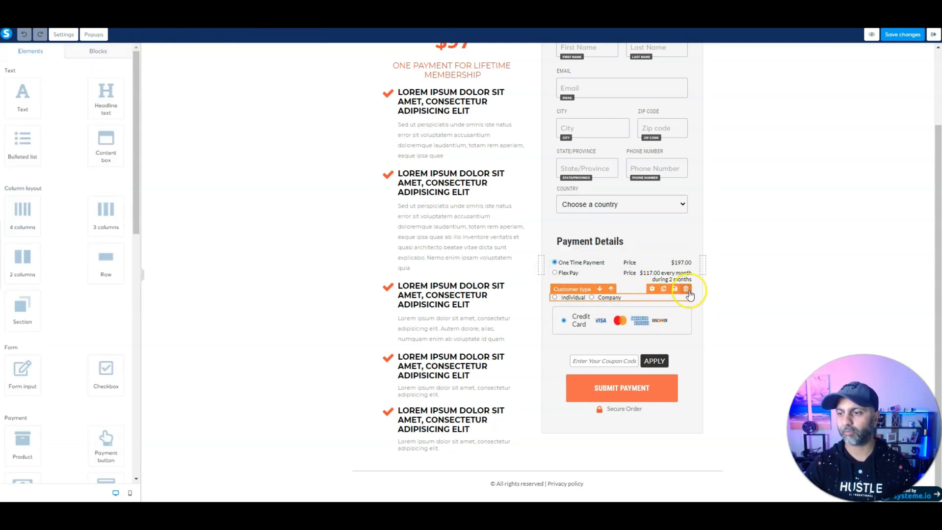
{"action": "left_click", "coordinate": [687, 289]}
{"action": "left_click", "coordinate": [518, 71]}
{"action": "scroll", "coordinate": [515, 148], "scroll_direction": "up", "scroll_amount": 2}
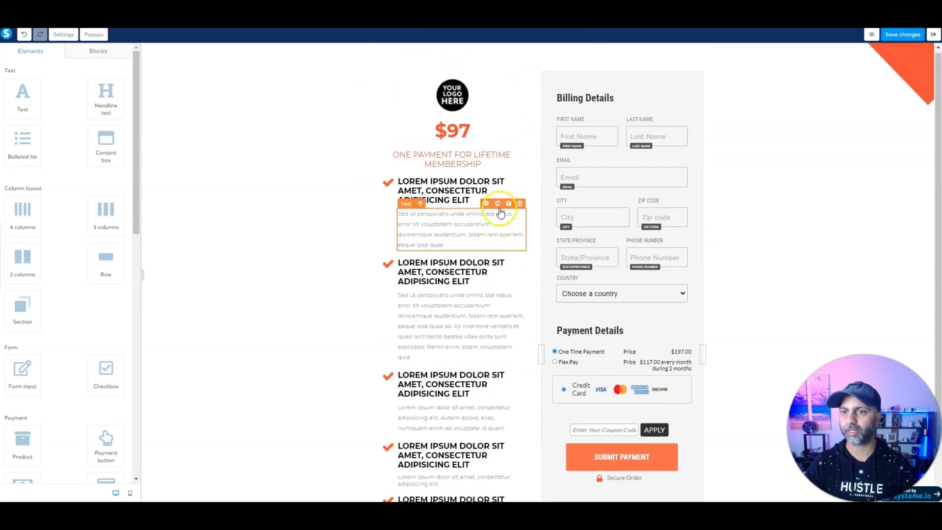
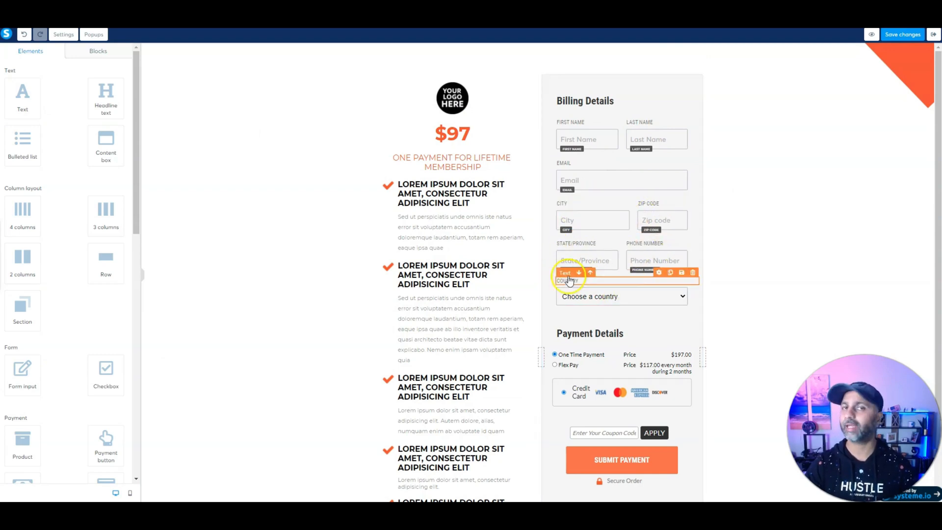
Step: Place an order bump under Payment Details with its arrow shown and title left-aligned
{"action": "scroll", "coordinate": [648, 265], "scroll_direction": "down", "scroll_amount": 2}
{"action": "scroll", "coordinate": [597, 116], "scroll_direction": "up", "scroll_amount": 2}
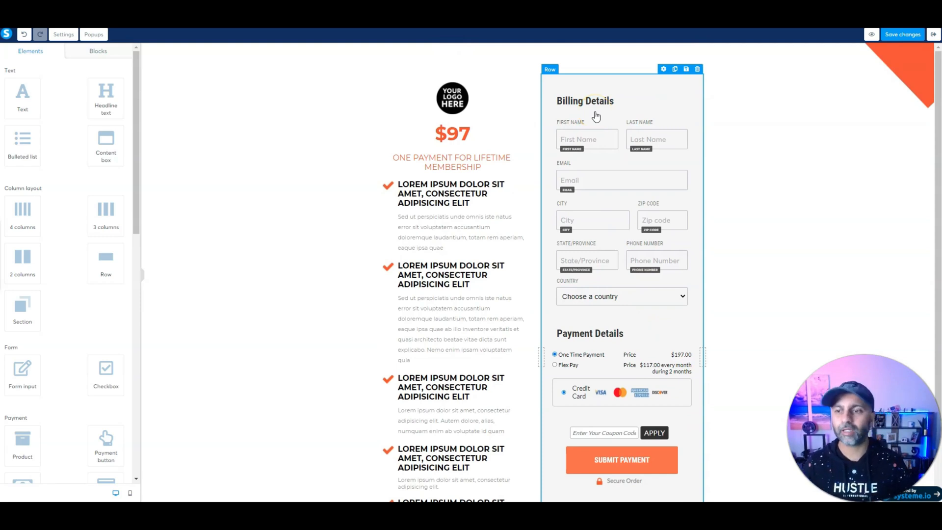
{"action": "scroll", "coordinate": [61, 300], "scroll_direction": "down", "scroll_amount": 4}
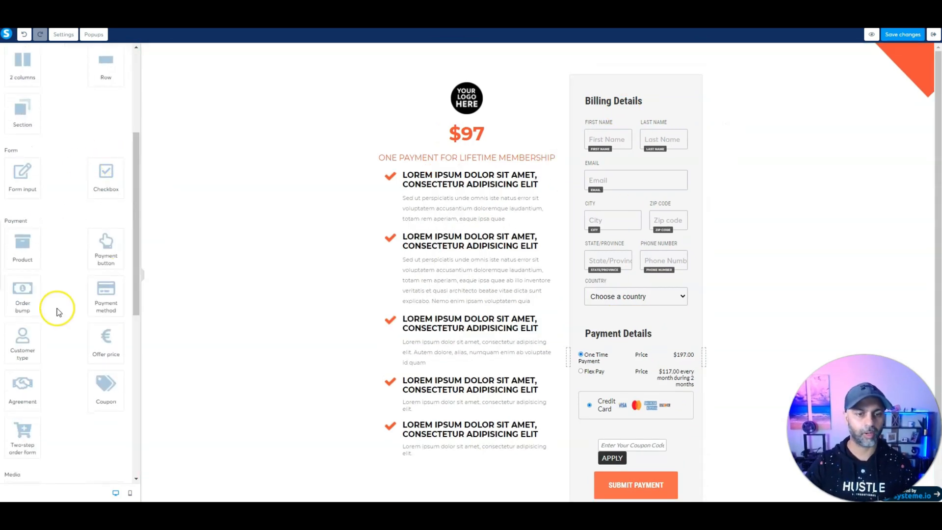
{"action": "scroll", "coordinate": [59, 308], "scroll_direction": "down", "scroll_amount": 2}
{"action": "left_click_drag", "start_coordinate": [26, 199], "coordinate": [638, 330]}
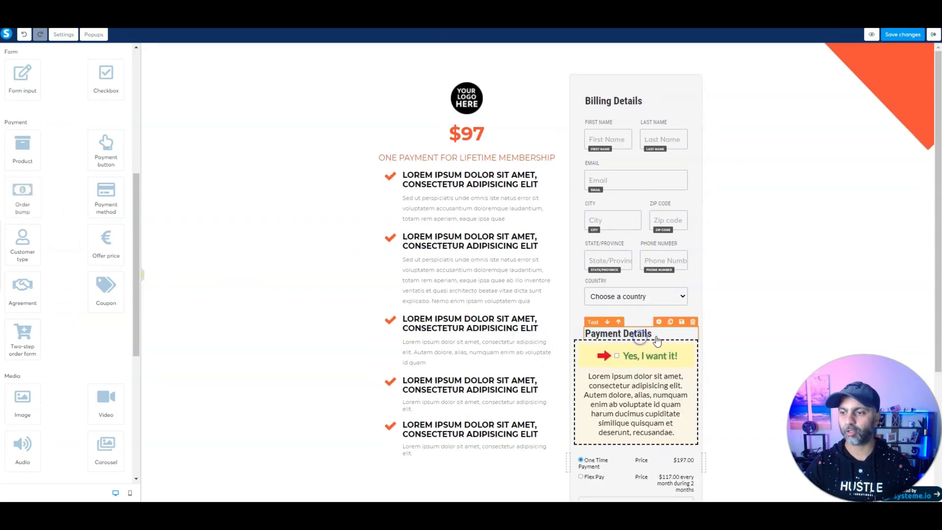
{"action": "scroll", "coordinate": [652, 307], "scroll_direction": "down", "scroll_amount": 3}
{"action": "left_click", "coordinate": [617, 201]}
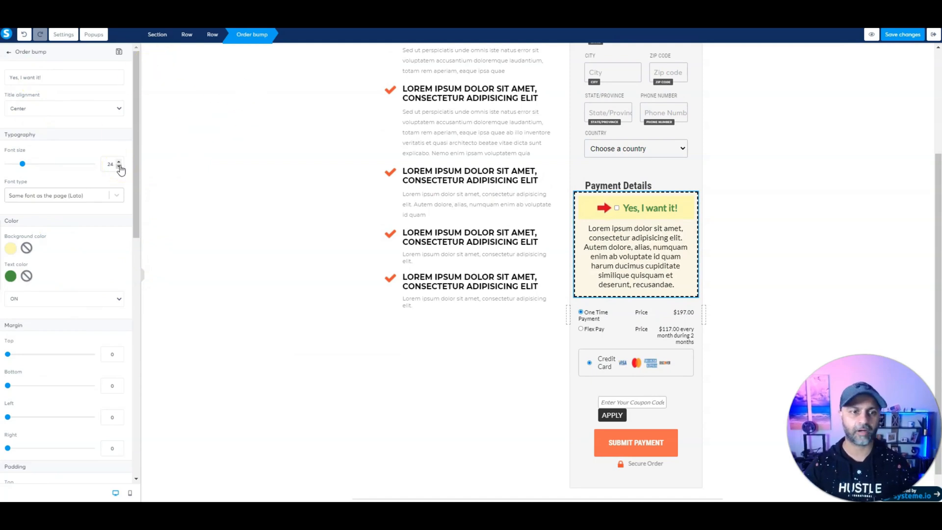
{"action": "left_click", "coordinate": [38, 300]}
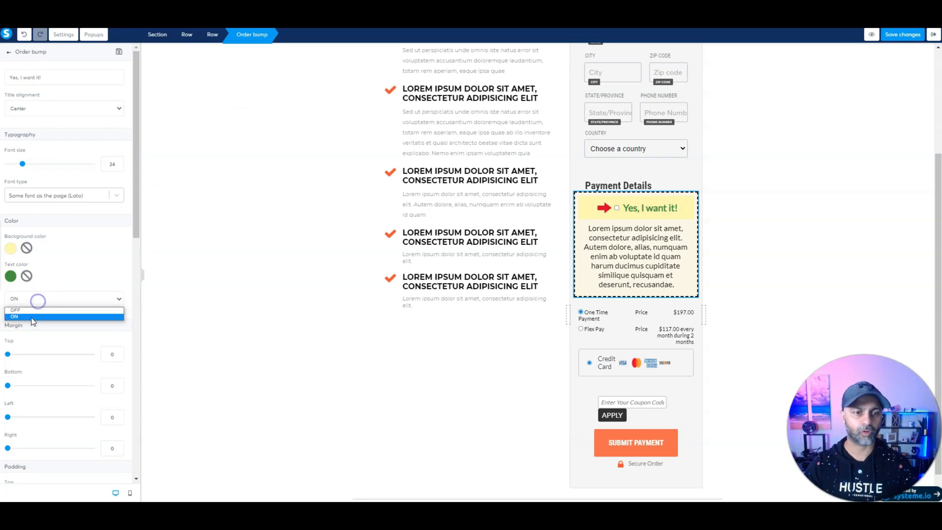
{"action": "left_click", "coordinate": [32, 310]}
{"action": "left_click", "coordinate": [32, 302]}
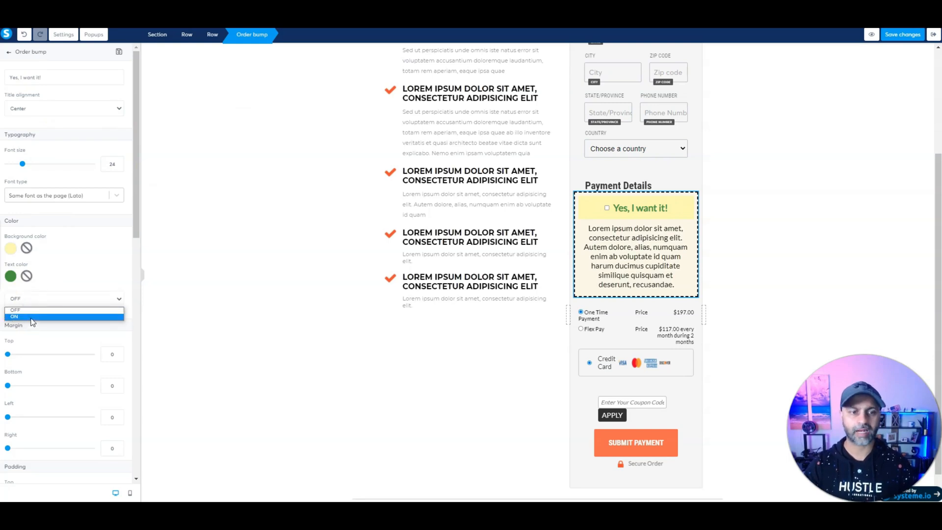
{"action": "left_click", "coordinate": [33, 317]}
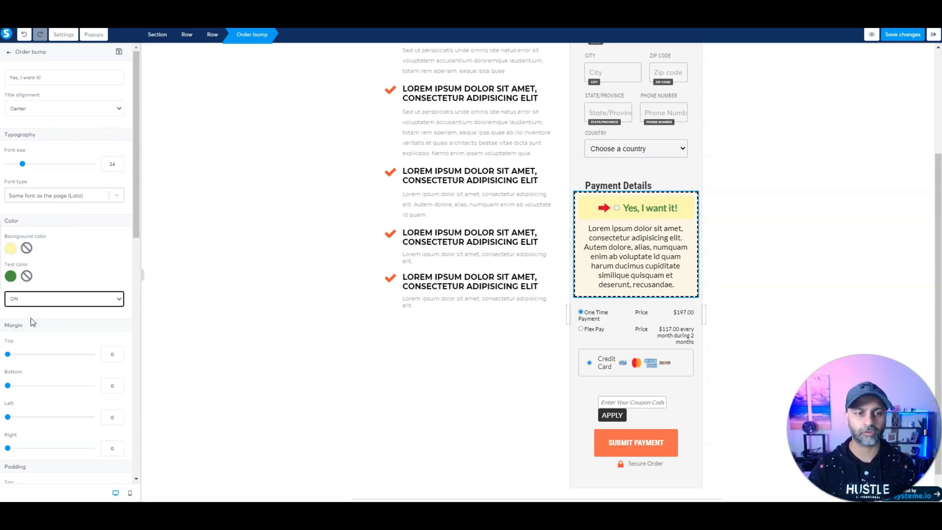
{"action": "left_click", "coordinate": [54, 108]}
{"action": "left_click", "coordinate": [52, 123]}
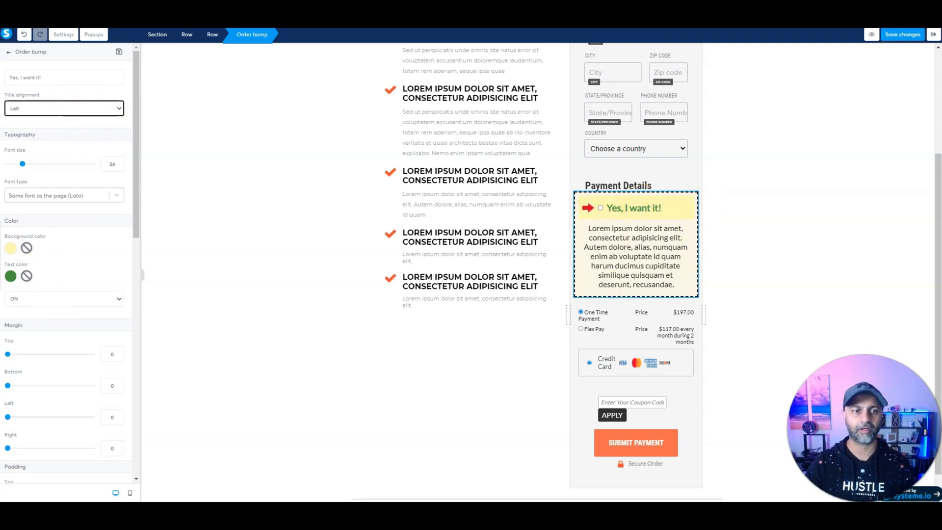
Step: Retitle the order bump 'Special One Time Offer', replace its placeholder description, and save
{"action": "left_click", "coordinate": [631, 207]}
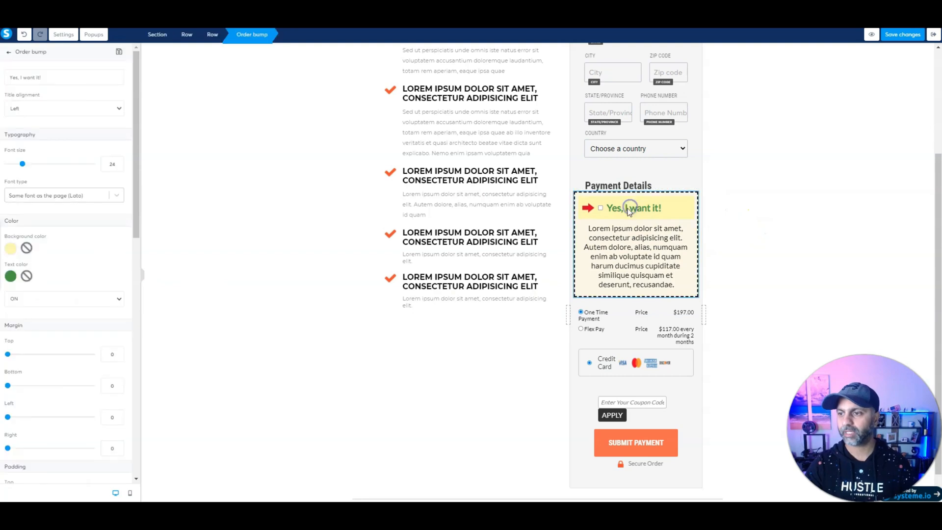
{"action": "left_click", "coordinate": [613, 208]}
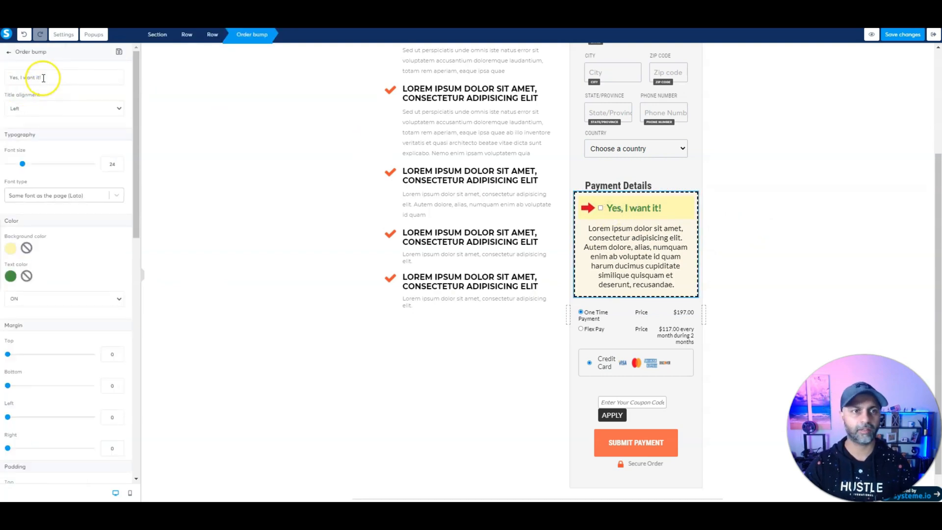
{"action": "key", "text": "ctrl+v"}
{"action": "left_click", "coordinate": [633, 253]}
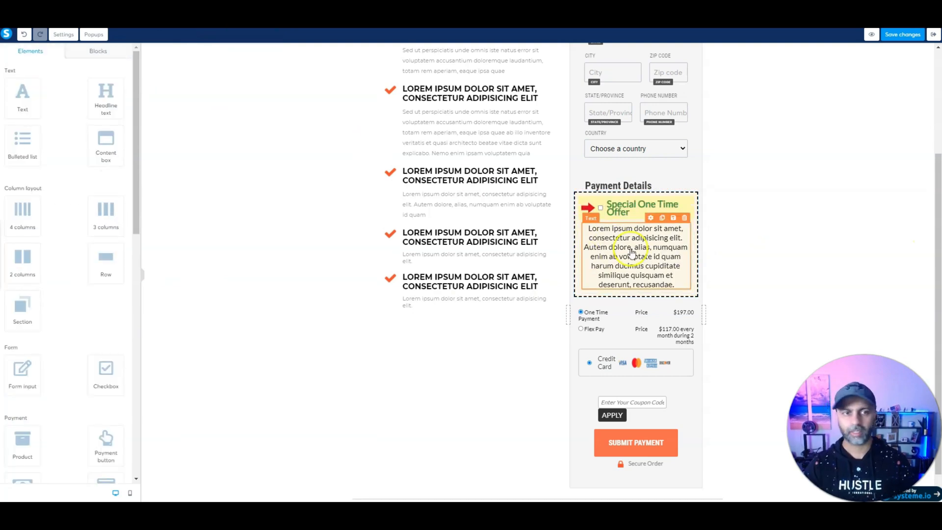
{"action": "left_click", "coordinate": [634, 256]}
{"action": "key", "text": "ctrl+a"}
{"action": "type", "text": "sfb"}
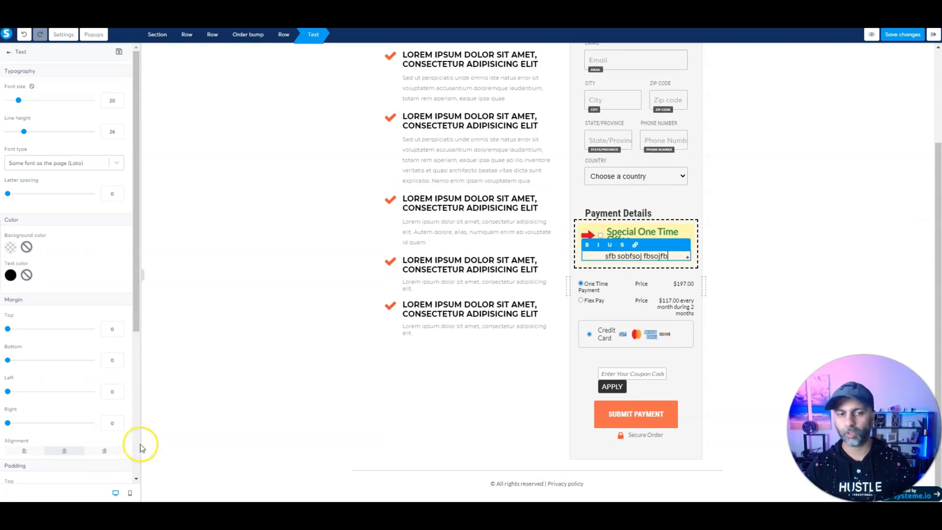
{"action": "left_click", "coordinate": [912, 35]}
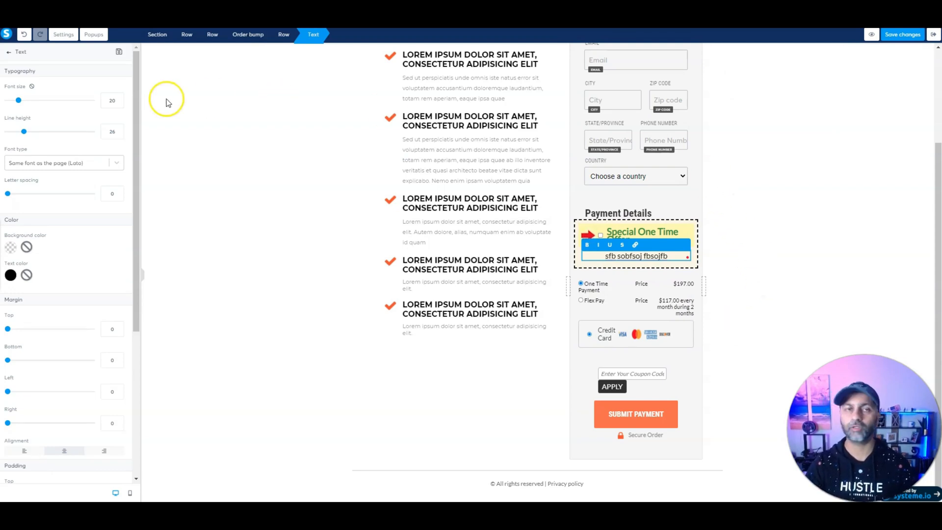
{"action": "left_click", "coordinate": [920, 36]}
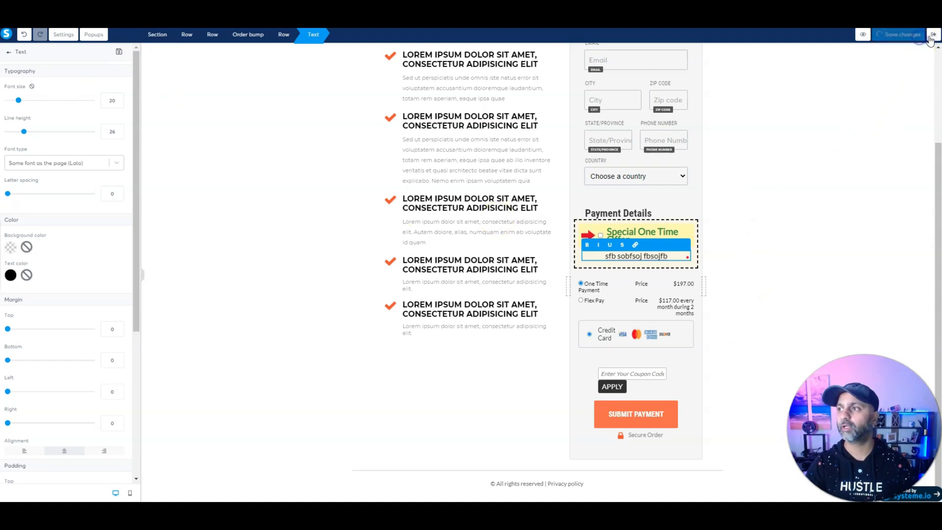
{"action": "left_click", "coordinate": [644, 416]}
{"action": "left_click", "coordinate": [642, 414]}
{"action": "left_click", "coordinate": [642, 414]}
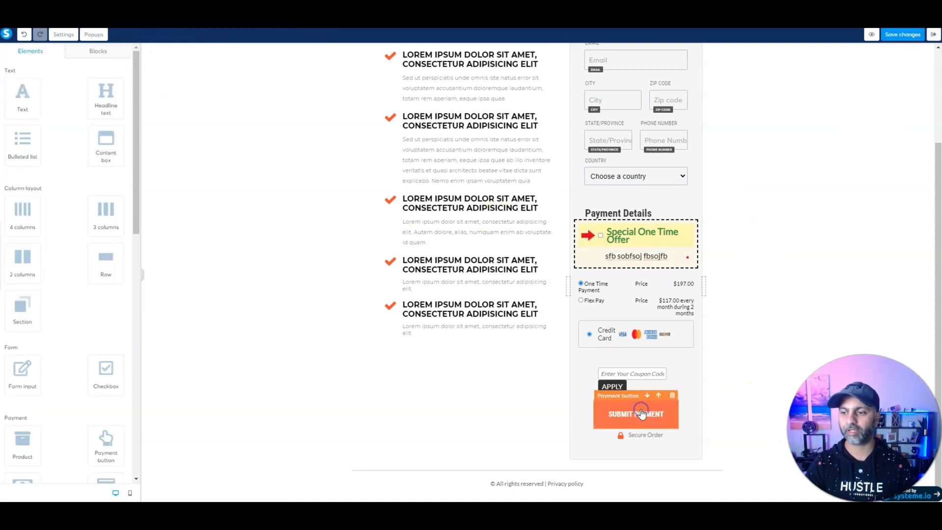
{"action": "left_click", "coordinate": [642, 413]}
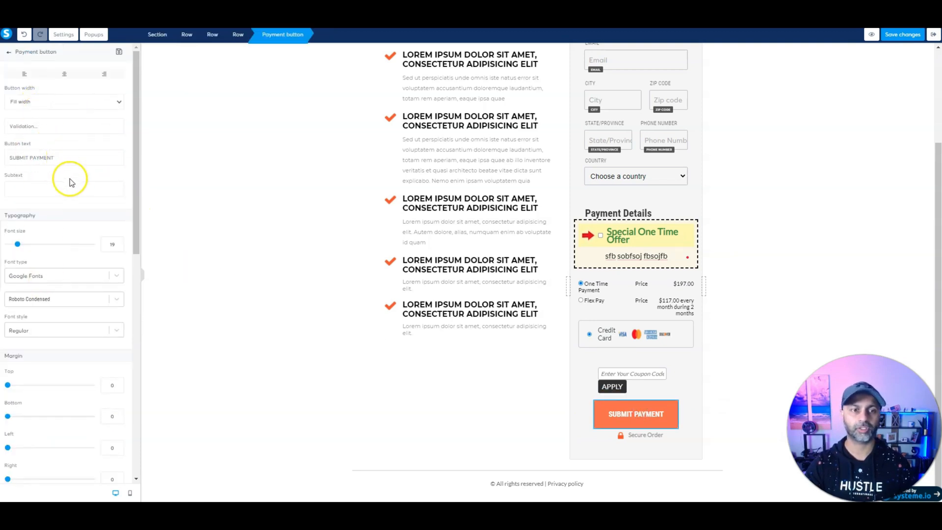
{"action": "scroll", "coordinate": [69, 181], "scroll_direction": "down", "scroll_amount": 4}
{"action": "scroll", "coordinate": [57, 195], "scroll_direction": "down", "scroll_amount": 6}
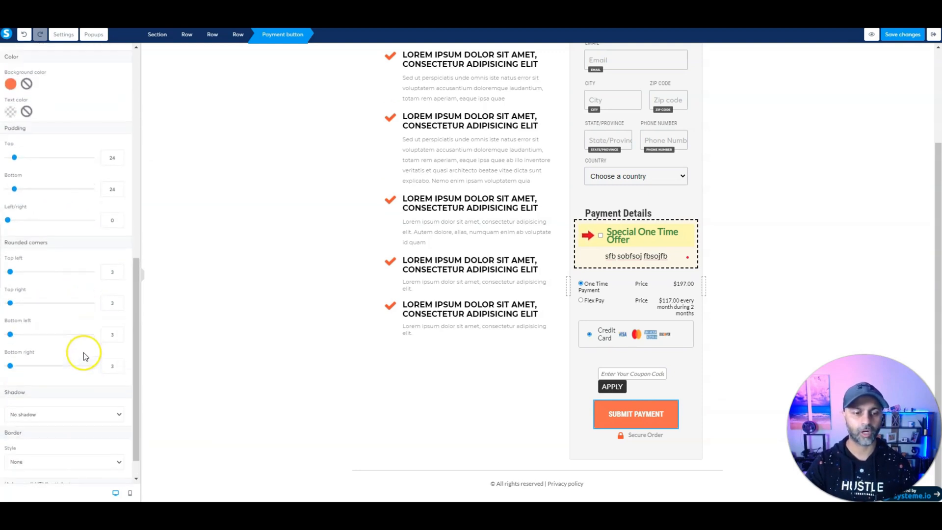
{"action": "scroll", "coordinate": [83, 353], "scroll_direction": "up", "scroll_amount": 10}
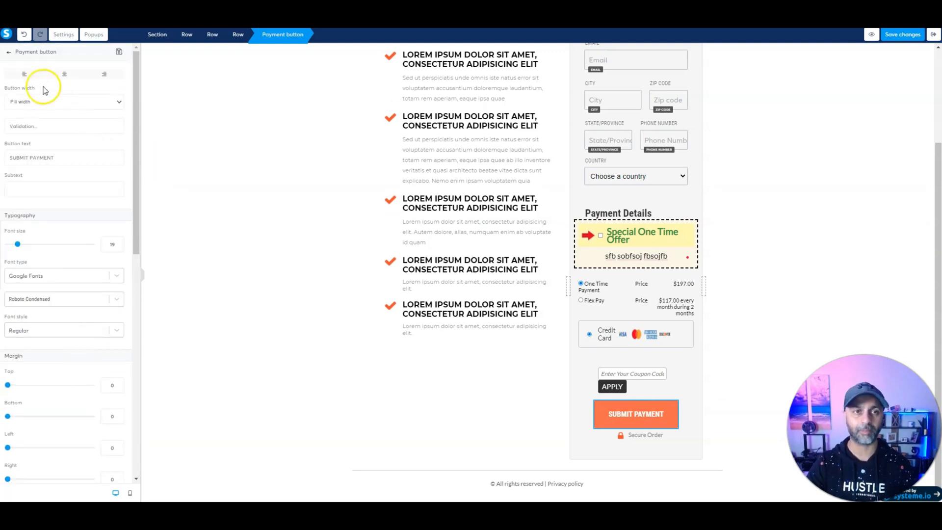
{"action": "left_click", "coordinate": [9, 53]}
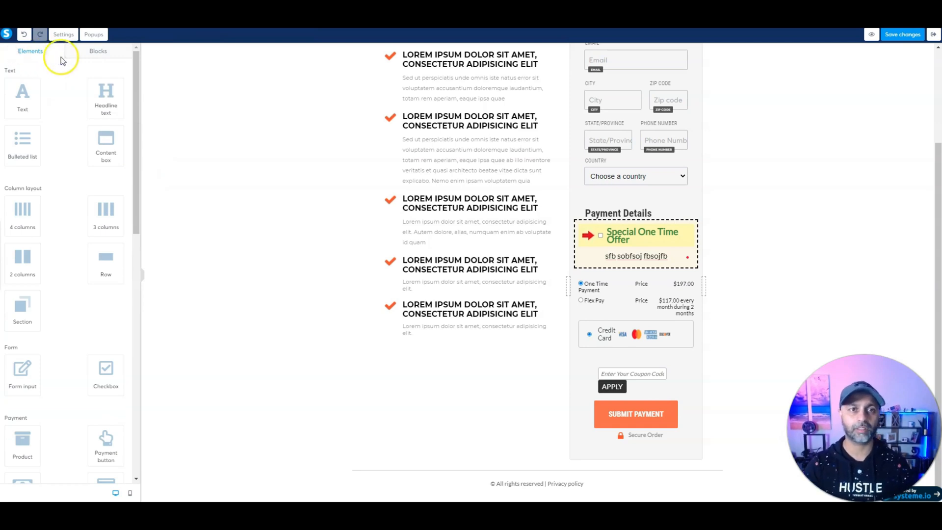
Step: Add the lakeside Welcome hero block at the top of the page
{"action": "left_click", "coordinate": [99, 51]}
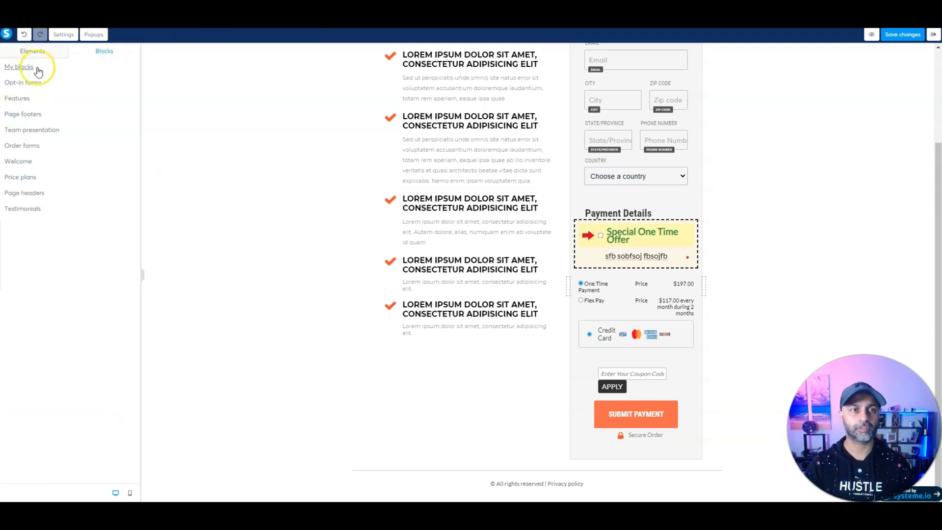
{"action": "left_click", "coordinate": [22, 161]}
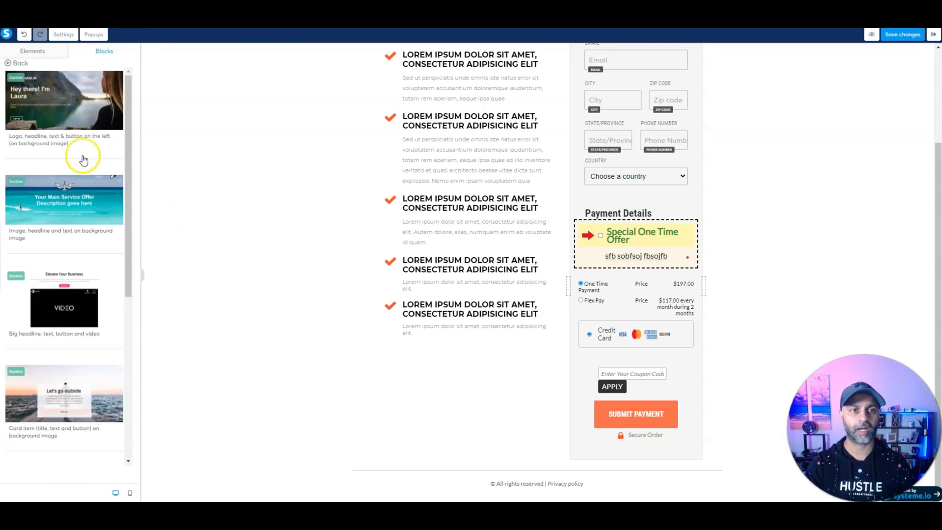
{"action": "left_click_drag", "start_coordinate": [83, 160], "coordinate": [426, 47]}
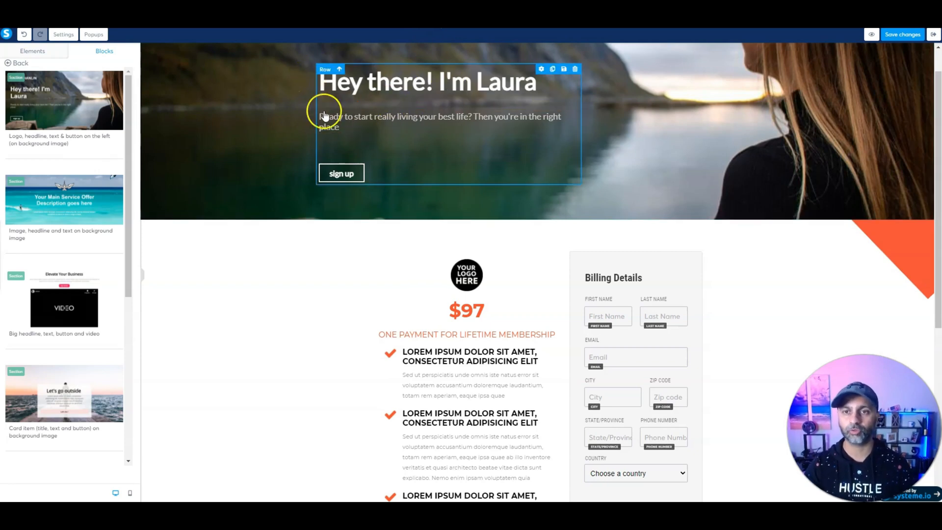
Step: Add the BASIC $29/m Price plans card section below the hero
{"action": "scroll", "coordinate": [74, 235], "scroll_direction": "down", "scroll_amount": 5}
{"action": "scroll", "coordinate": [75, 237], "scroll_direction": "down", "scroll_amount": 1}
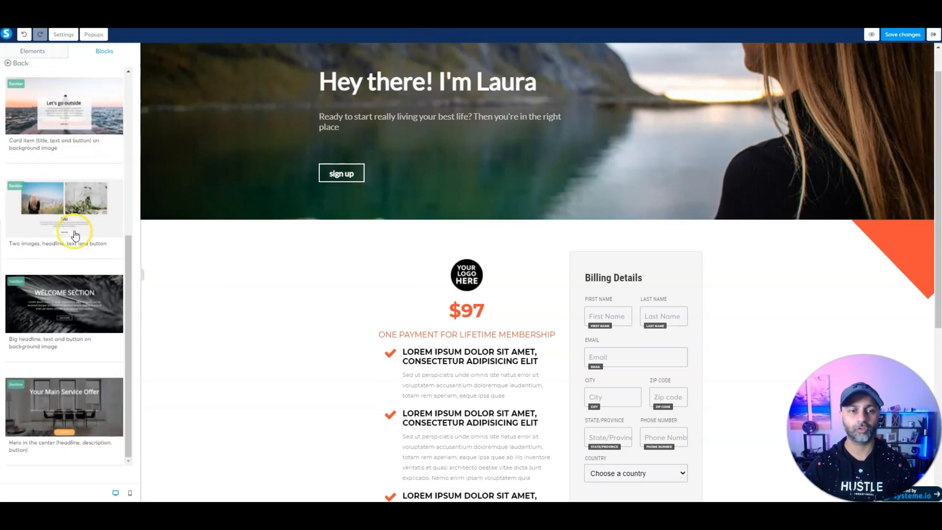
{"action": "left_click", "coordinate": [14, 65]}
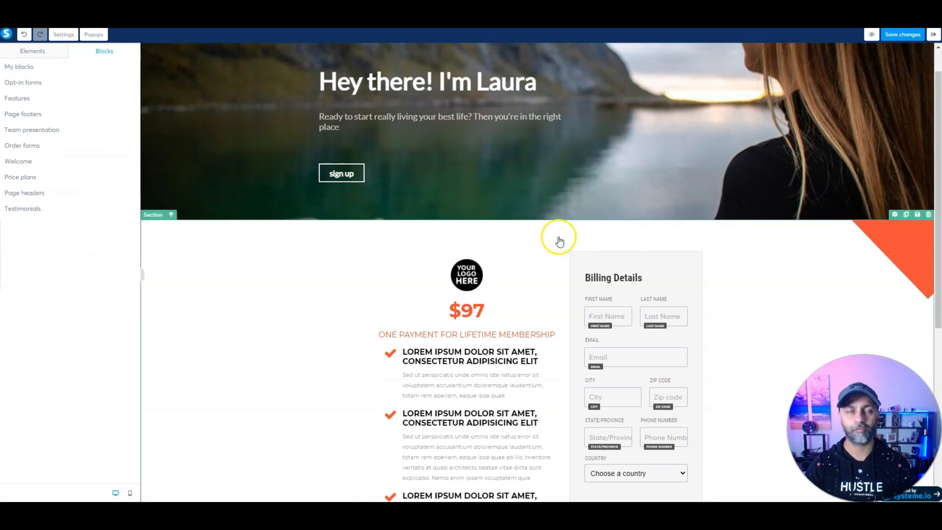
{"action": "left_click", "coordinate": [54, 180]}
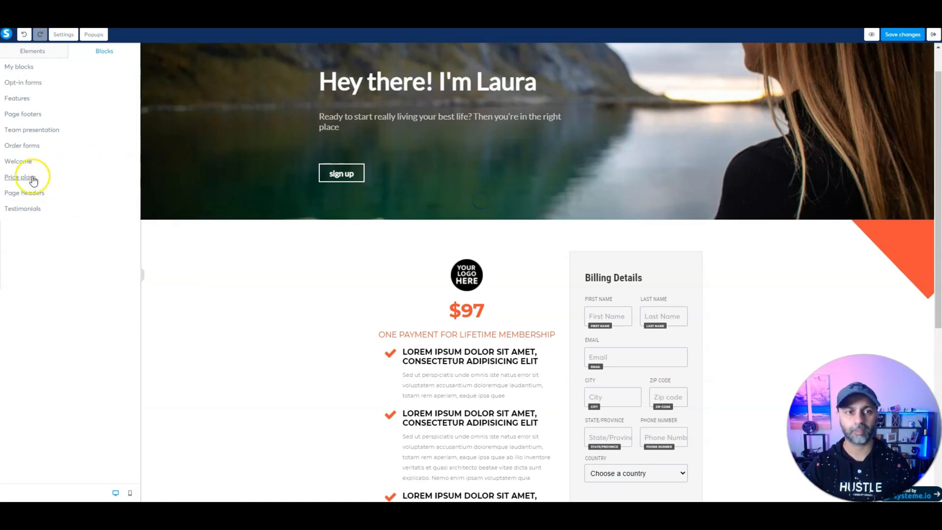
{"action": "left_click_drag", "start_coordinate": [68, 216], "coordinate": [521, 217]}
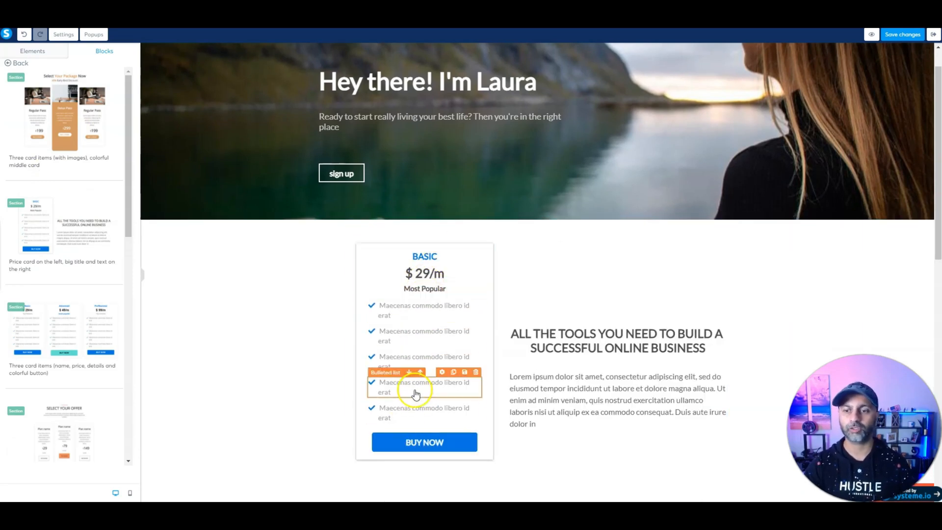
Step: Leave the editor and open the Facebook Ads for Beginners course
{"action": "left_click", "coordinate": [931, 35]}
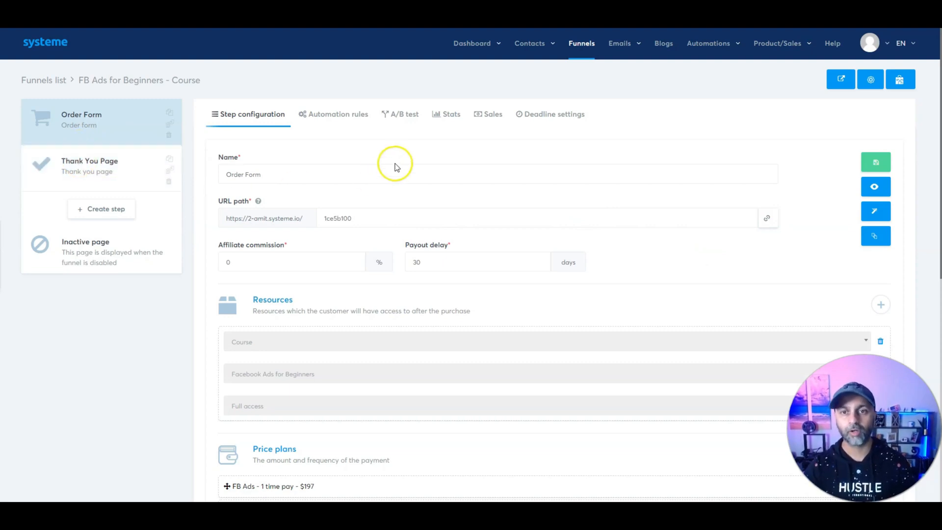
{"action": "mouse_move", "coordinate": [788, 45]}
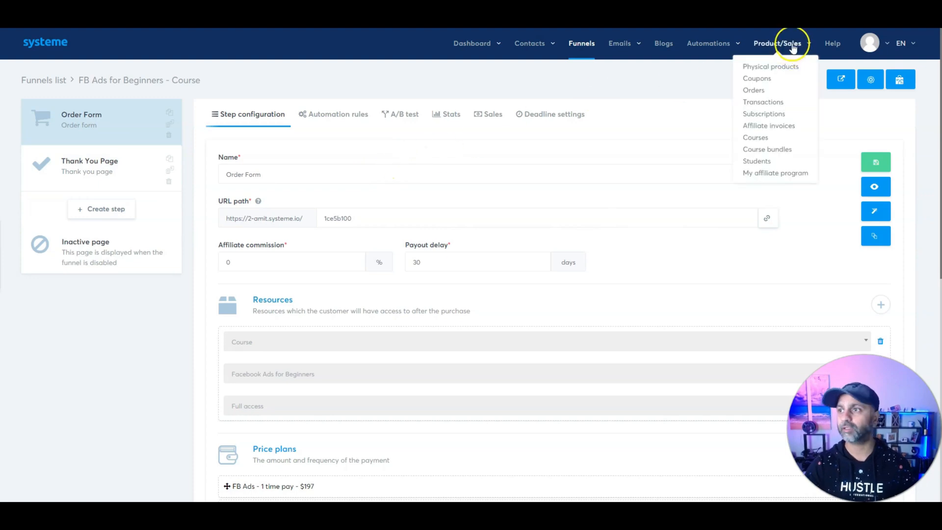
{"action": "left_click", "coordinate": [758, 138]}
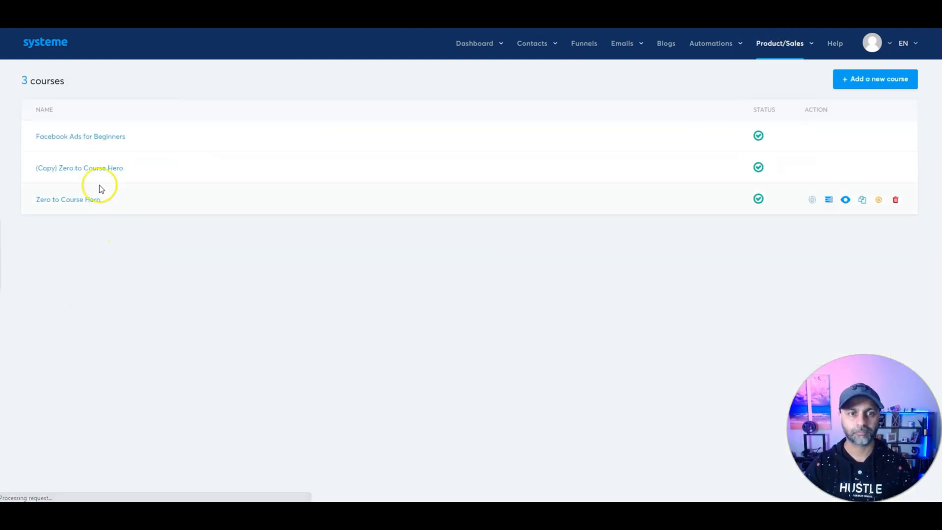
{"action": "left_click", "coordinate": [99, 138]}
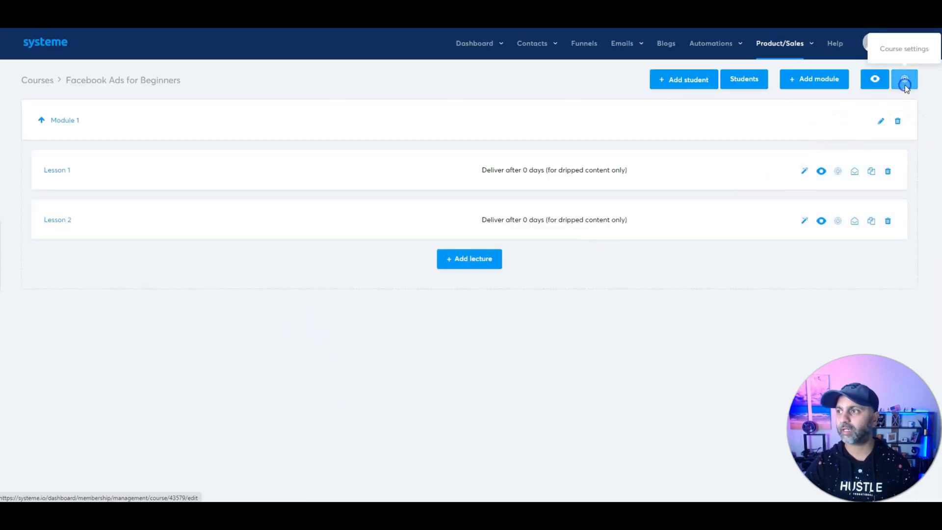
Step: Review the course settings, including the Sales page help tip and funnel list
{"action": "left_click", "coordinate": [905, 82]}
{"action": "scroll", "coordinate": [440, 338], "scroll_direction": "down", "scroll_amount": 3}
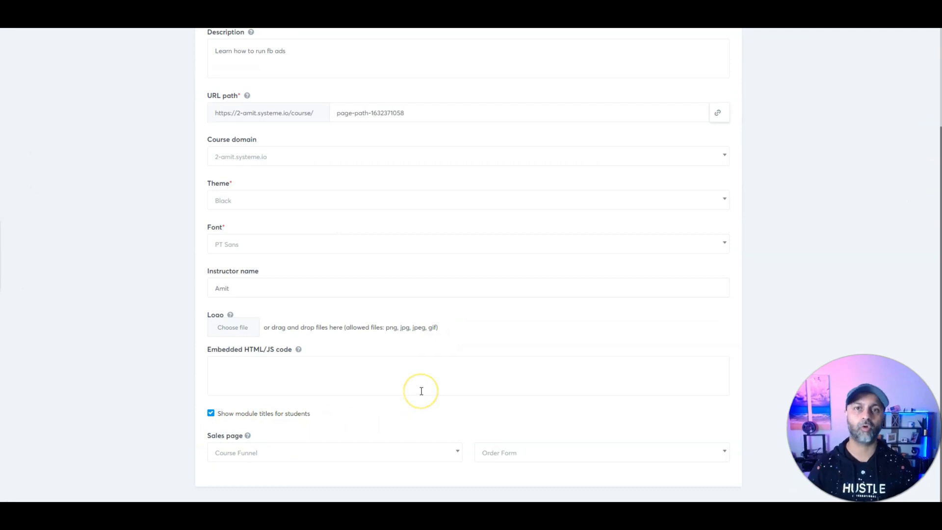
{"action": "left_click", "coordinate": [249, 437]}
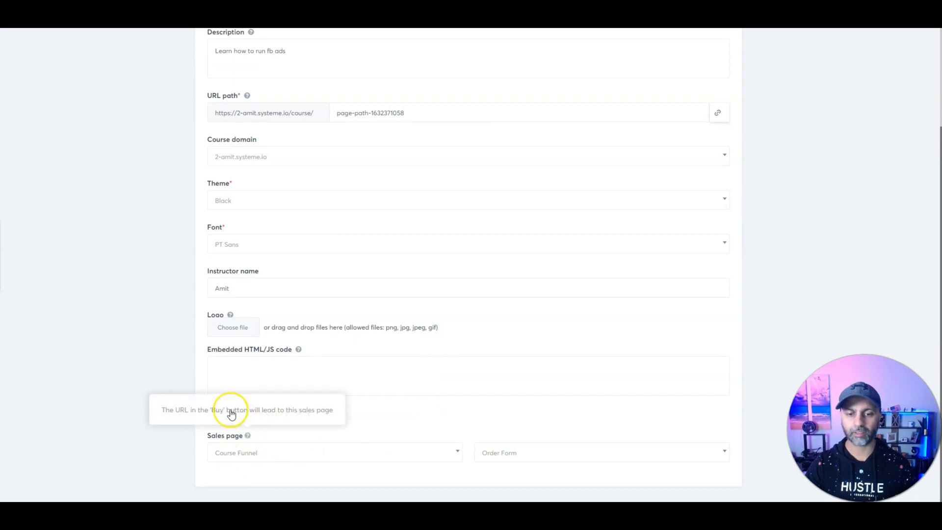
{"action": "left_click", "coordinate": [371, 448]}
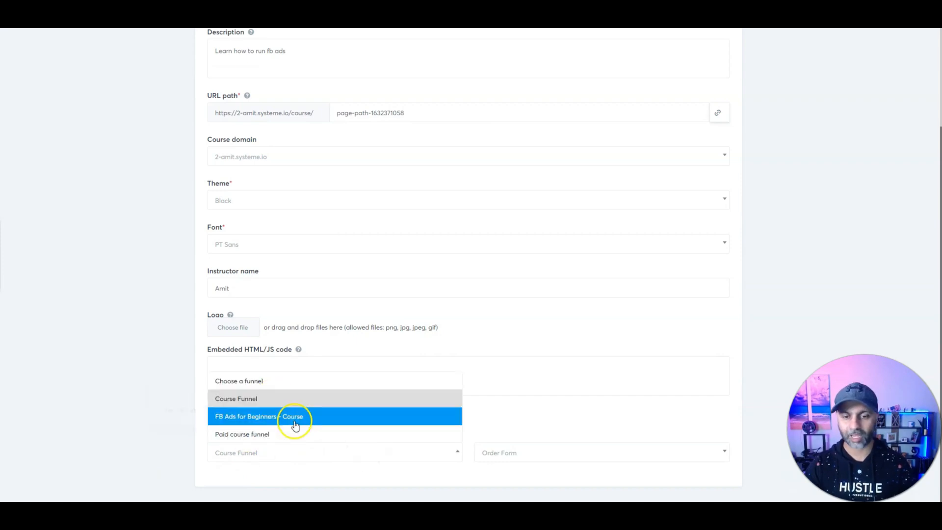
{"action": "left_click", "coordinate": [190, 440]}
{"action": "scroll", "coordinate": [185, 427], "scroll_direction": "up", "scroll_amount": 3}
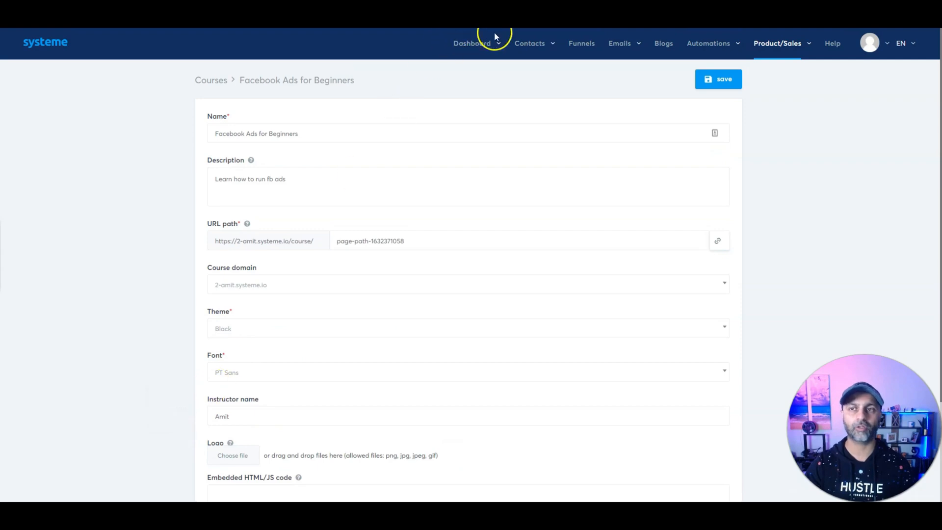
{"action": "left_click", "coordinate": [581, 44]}
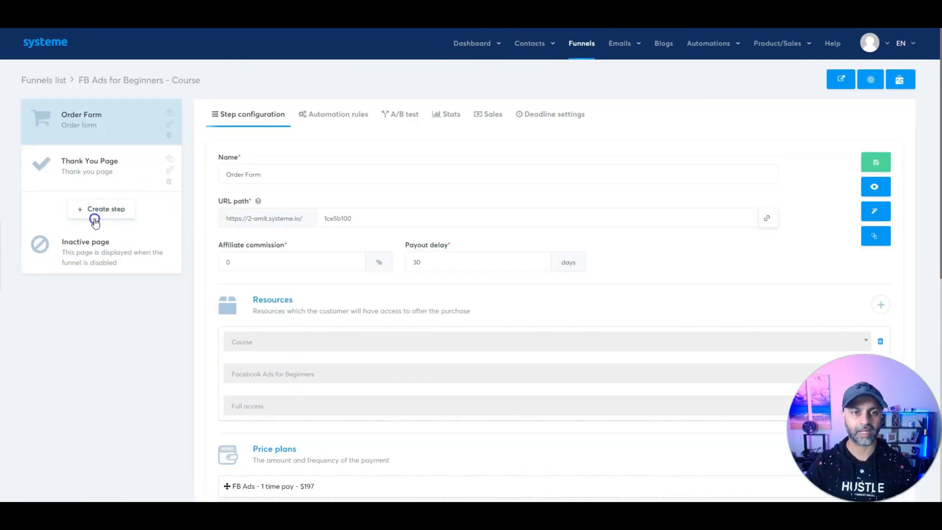
Step: Create a 'Sales Page' squeeze step and move it to the top of the funnel
{"action": "left_click", "coordinate": [94, 215]}
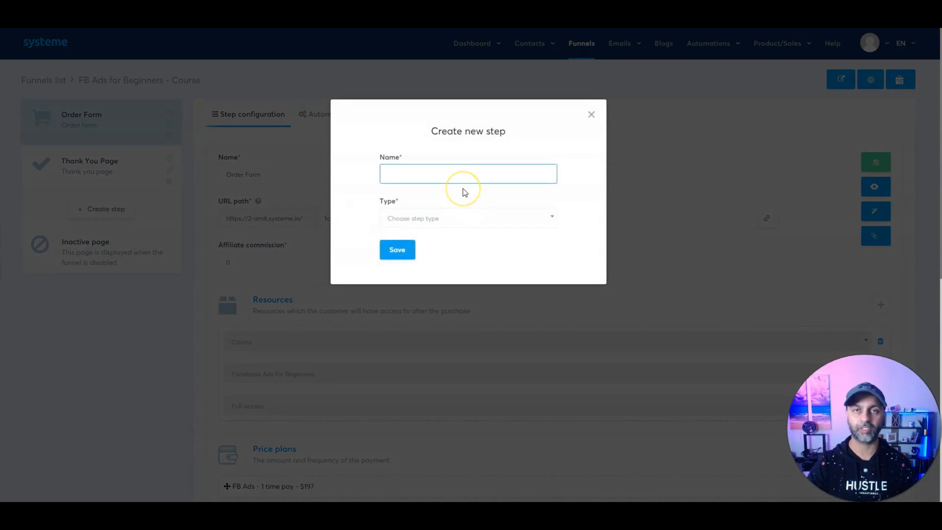
{"action": "type", "text": "Sales Page"}
{"action": "left_click", "coordinate": [466, 218]}
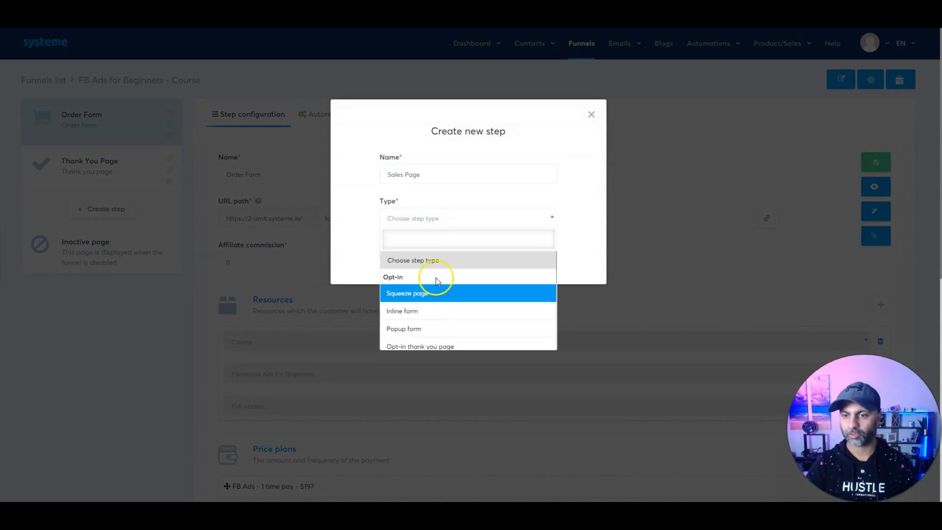
{"action": "scroll", "coordinate": [436, 280], "scroll_direction": "down", "scroll_amount": 2}
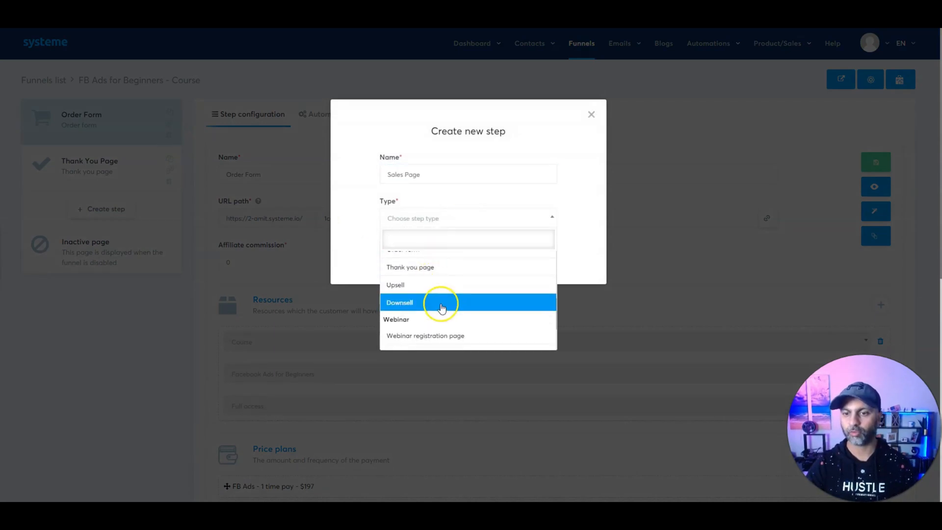
{"action": "scroll", "coordinate": [444, 287], "scroll_direction": "down", "scroll_amount": 2}
{"action": "scroll", "coordinate": [447, 290], "scroll_direction": "up", "scroll_amount": 5}
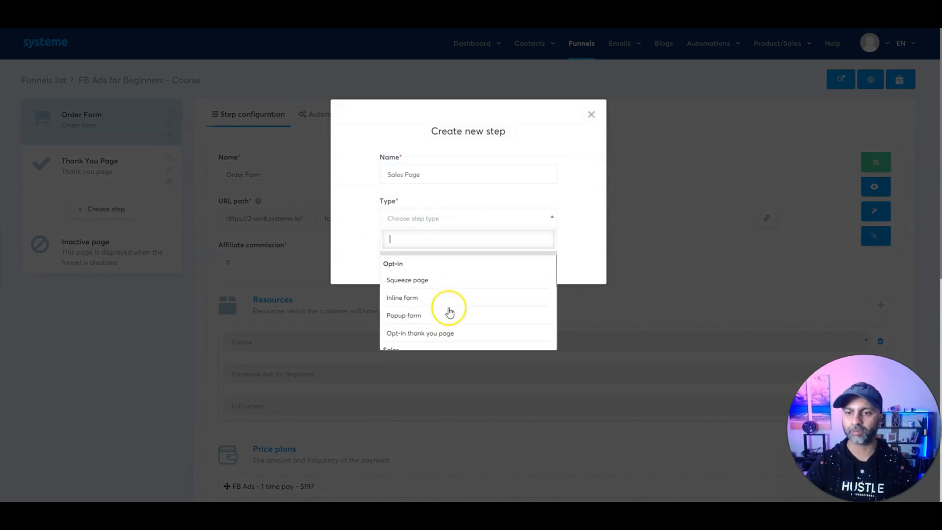
{"action": "left_click", "coordinate": [446, 288]}
{"action": "left_click", "coordinate": [402, 250]}
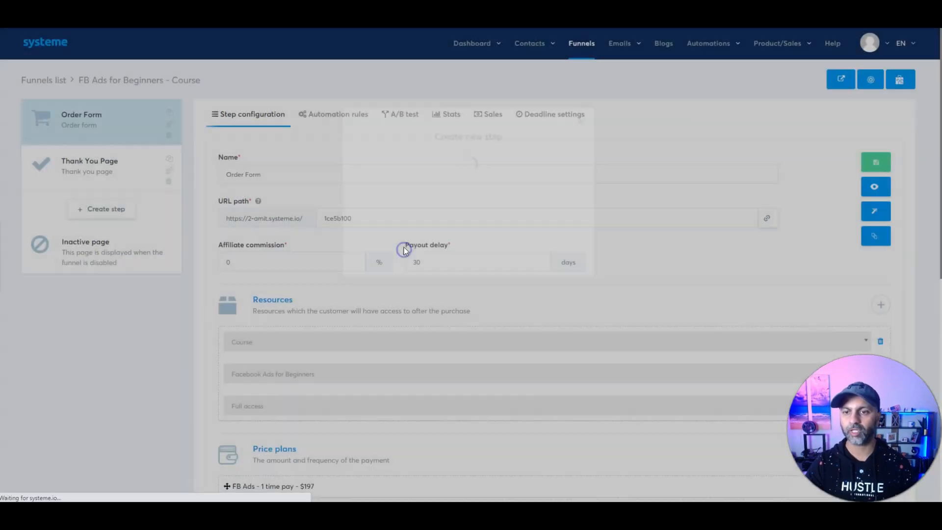
{"action": "left_click_drag", "start_coordinate": [90, 224], "coordinate": [105, 123]}
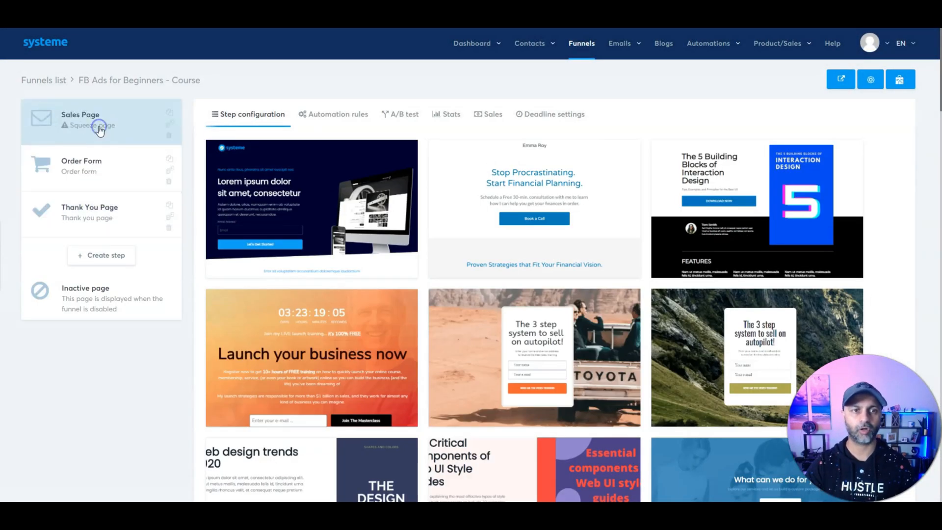
Step: Apply the Launch your business now template to the Sales Page and copy the Order Form URL
{"action": "scroll", "coordinate": [547, 190], "scroll_direction": "down", "scroll_amount": 4}
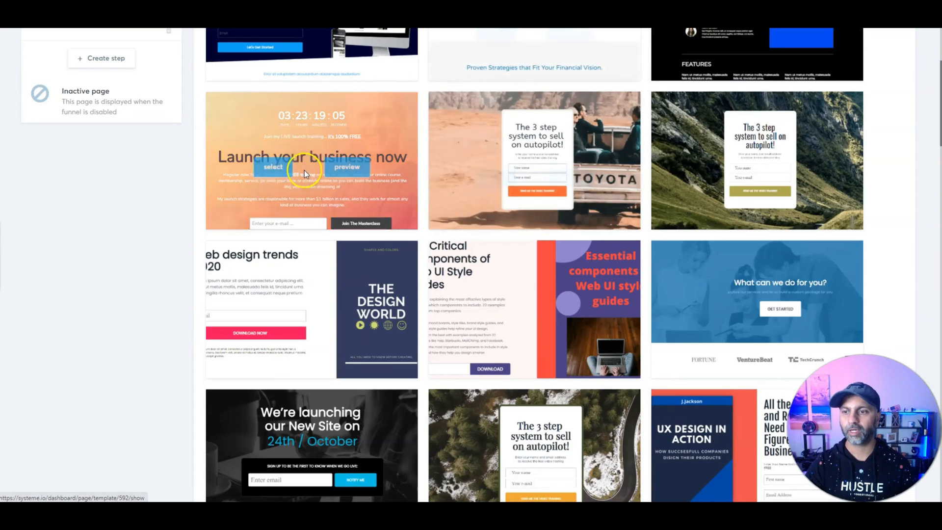
{"action": "left_click", "coordinate": [274, 160]}
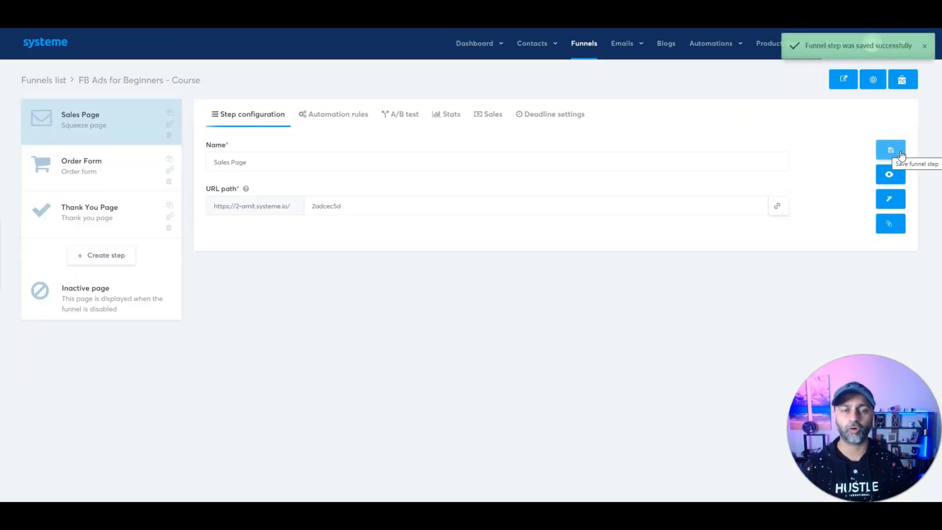
{"action": "left_click", "coordinate": [901, 155]}
{"action": "left_click", "coordinate": [80, 184]}
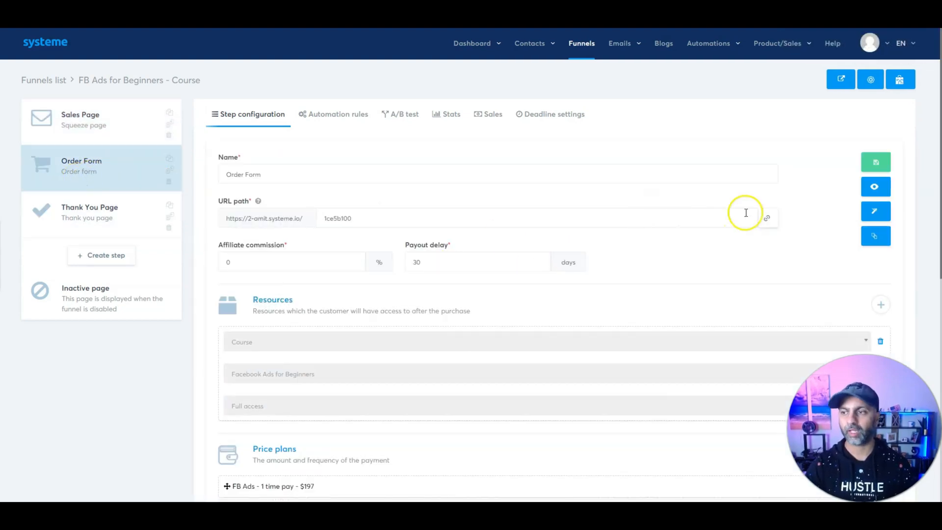
{"action": "left_click", "coordinate": [766, 218]}
{"action": "left_click", "coordinate": [64, 127]}
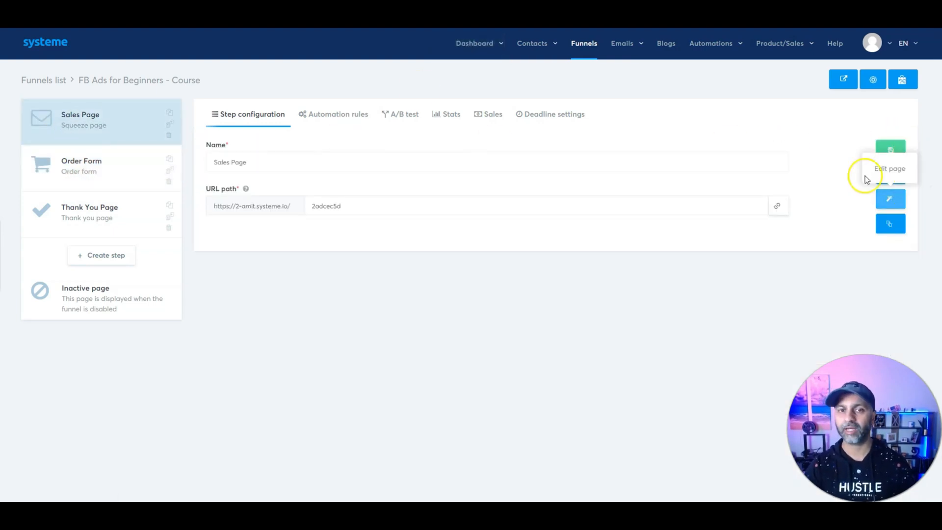
{"action": "left_click", "coordinate": [866, 179]}
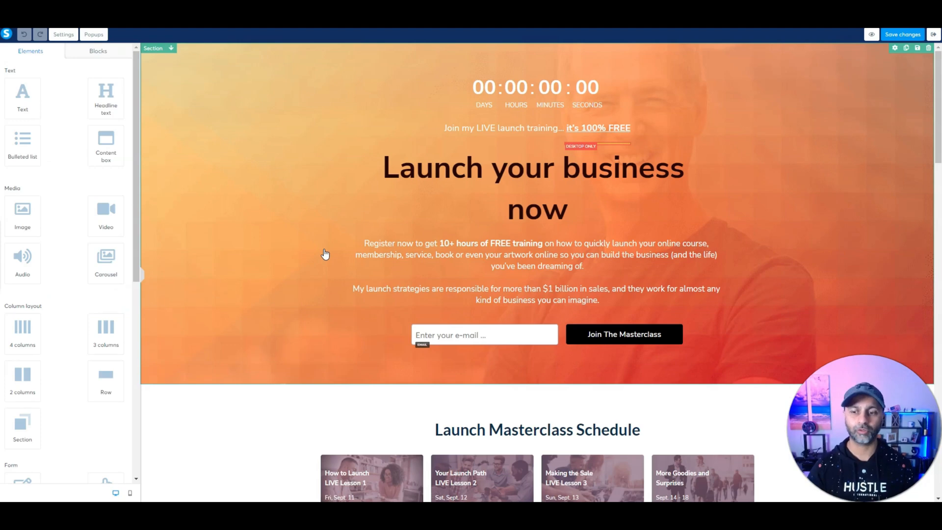
Step: Insert a three-card pricing section and delete its right-hand card
{"action": "scroll", "coordinate": [122, 246], "scroll_direction": "down", "scroll_amount": 6}
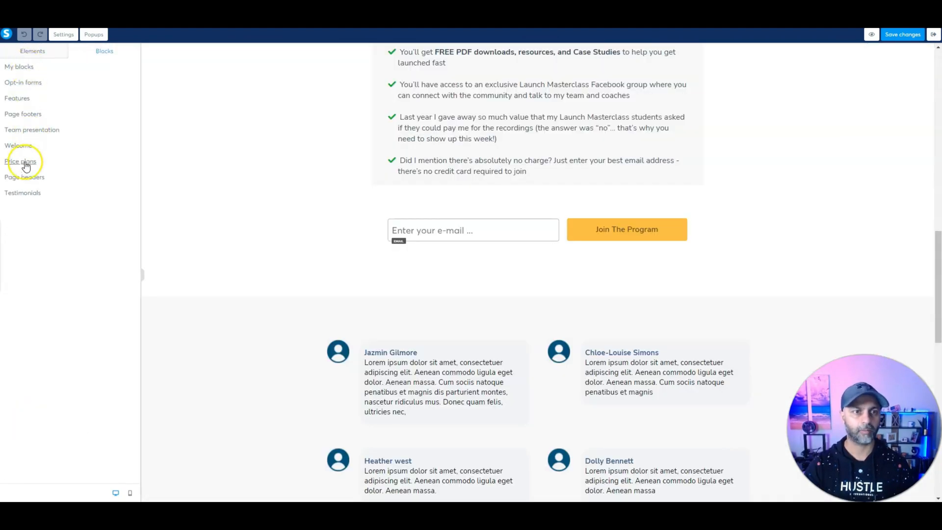
{"action": "left_click", "coordinate": [26, 167]}
{"action": "left_click_drag", "start_coordinate": [73, 133], "coordinate": [558, 310]}
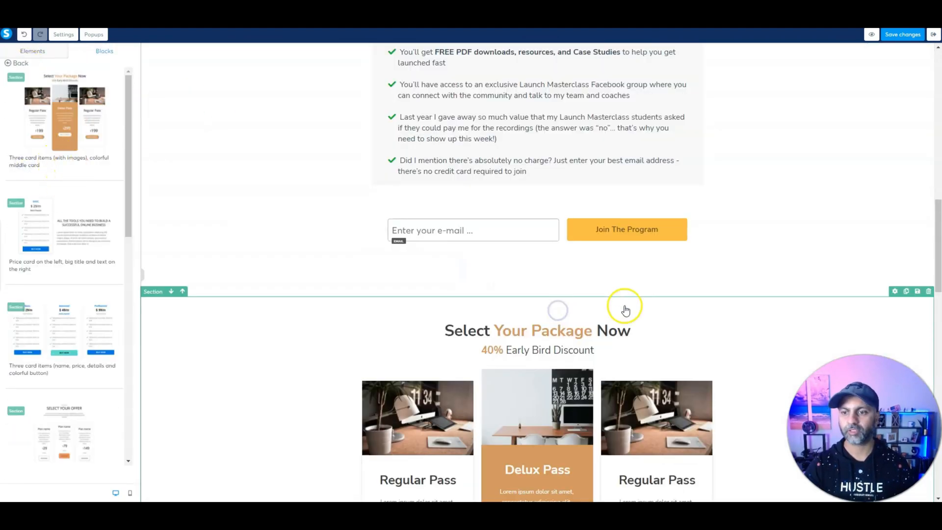
{"action": "left_click", "coordinate": [709, 127]}
{"action": "left_click", "coordinate": [518, 70]}
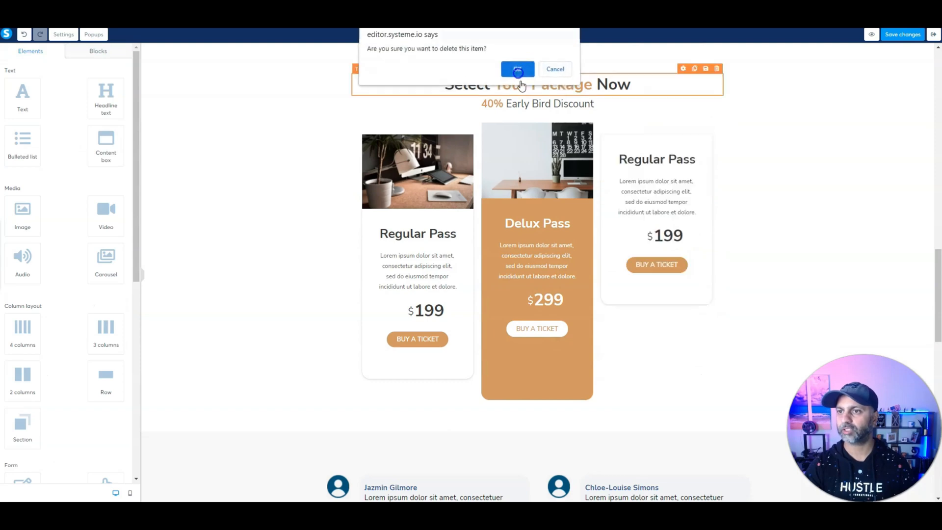
{"action": "left_click", "coordinate": [710, 130]}
{"action": "left_click", "coordinate": [518, 70]}
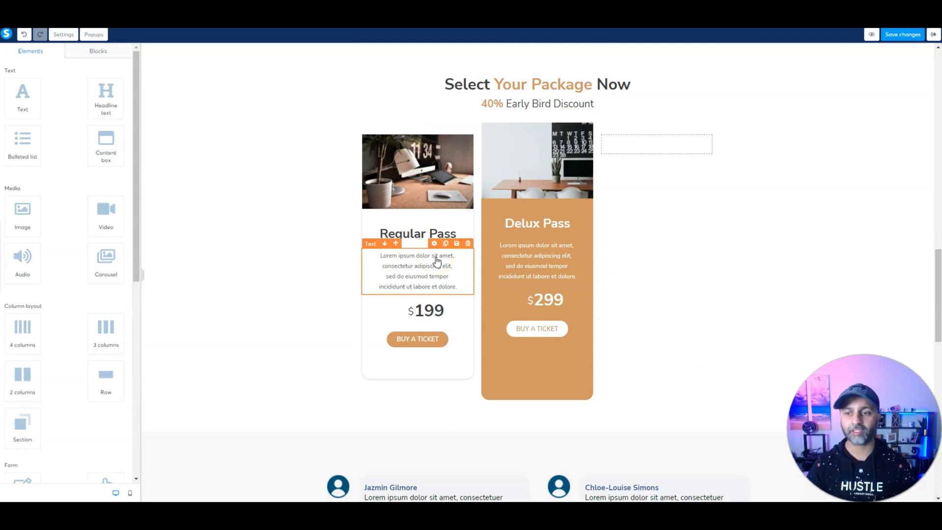
Step: Make the Regular Pass button open the order form URL in a new window, and save
{"action": "left_click", "coordinate": [419, 337]}
{"action": "left_click", "coordinate": [414, 340]}
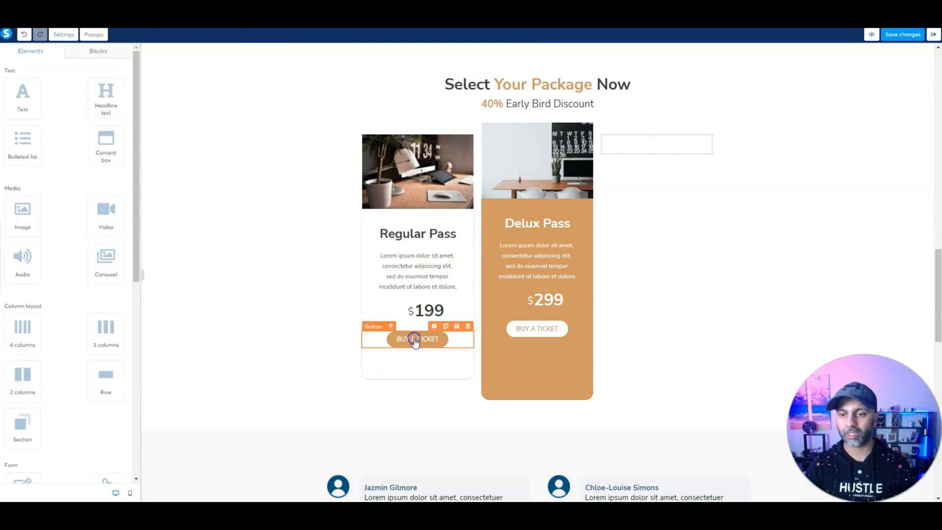
{"action": "left_click", "coordinate": [434, 326]}
{"action": "left_click", "coordinate": [68, 83]}
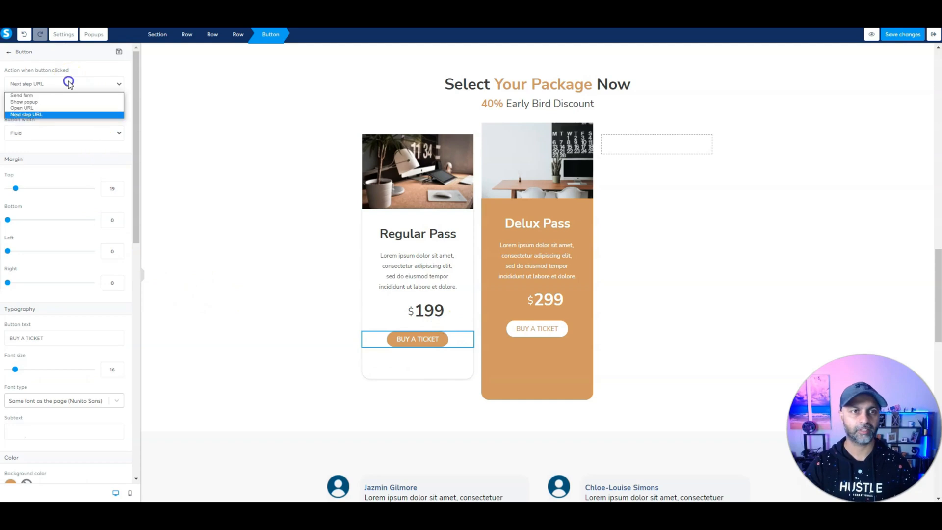
{"action": "left_click", "coordinate": [45, 109]}
{"action": "left_click", "coordinate": [61, 117]}
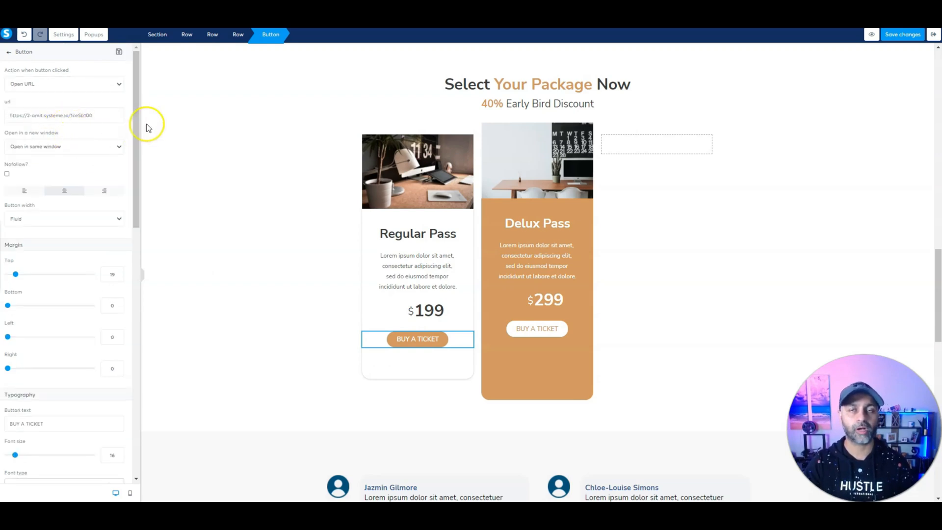
{"action": "left_click", "coordinate": [93, 150]}
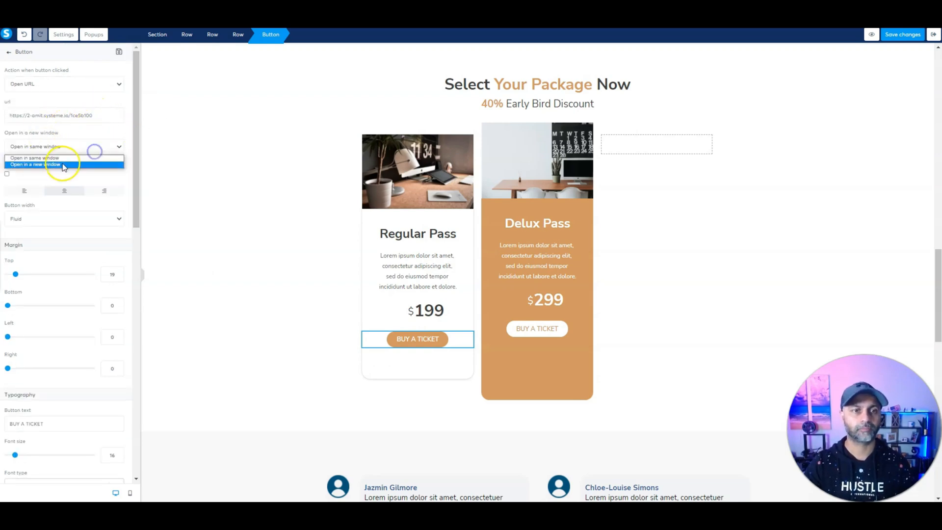
{"action": "left_click", "coordinate": [63, 163]}
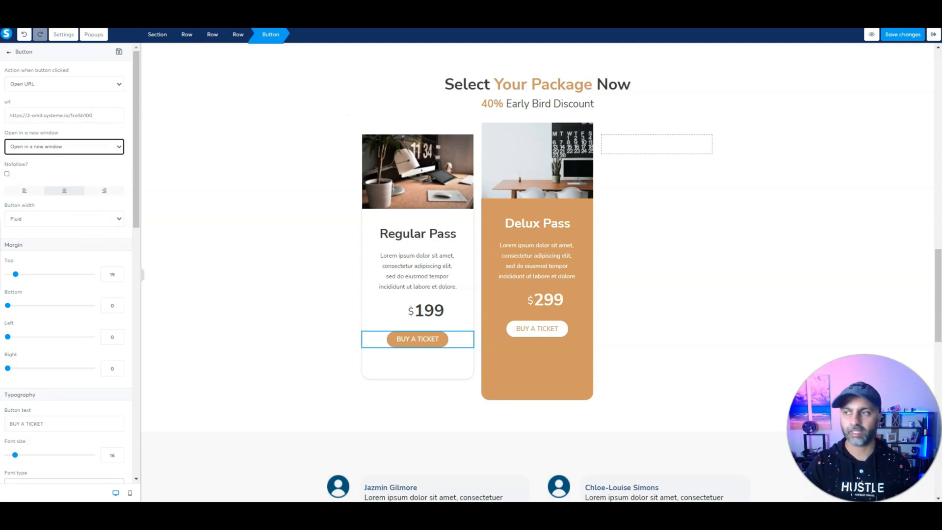
{"action": "left_click", "coordinate": [898, 35]}
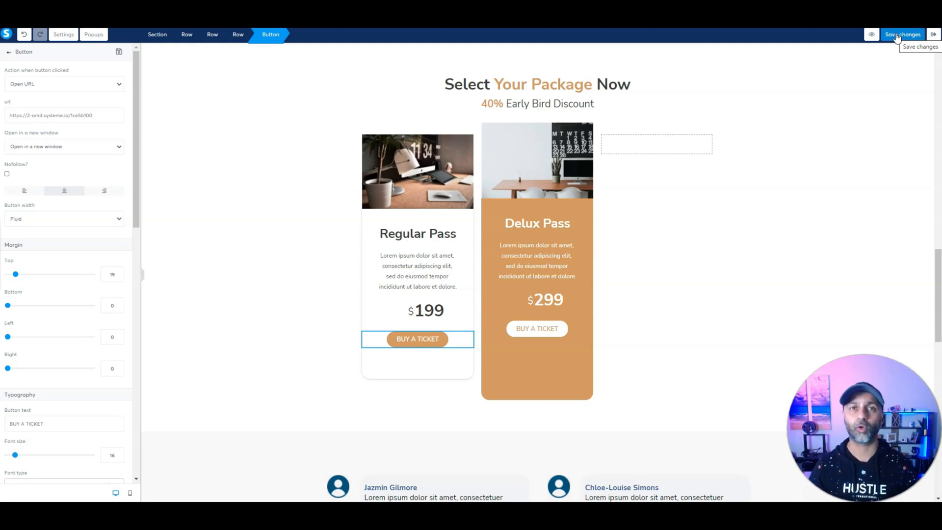
{"action": "left_click", "coordinate": [894, 35]}
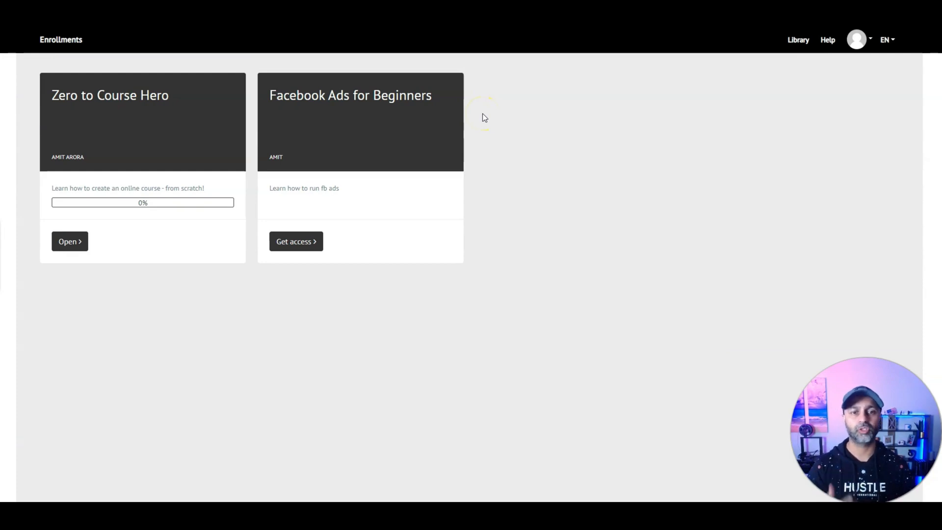
Step: Open the Zero to Course Hero course and mark its lesson complete
{"action": "left_click", "coordinate": [64, 245]}
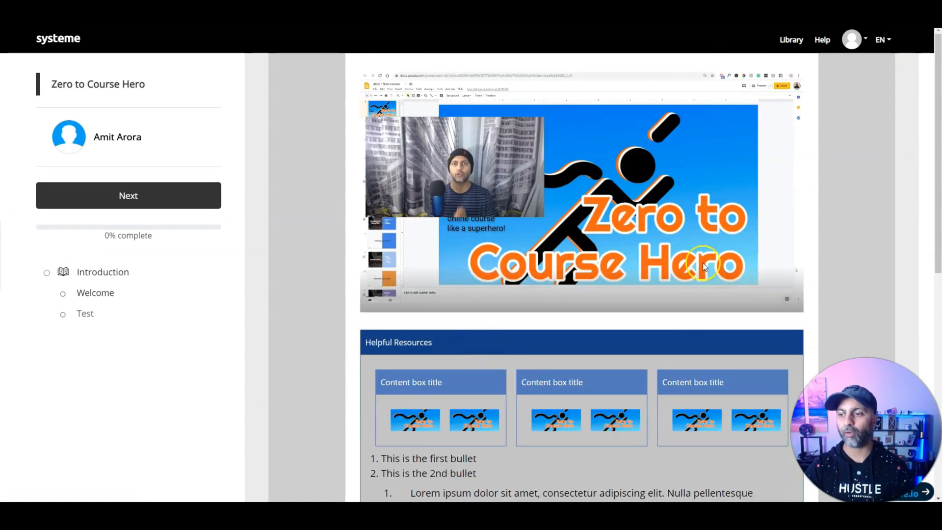
{"action": "scroll", "coordinate": [288, 266], "scroll_direction": "down", "scroll_amount": 4}
{"action": "scroll", "coordinate": [510, 251], "scroll_direction": "down", "scroll_amount": 5}
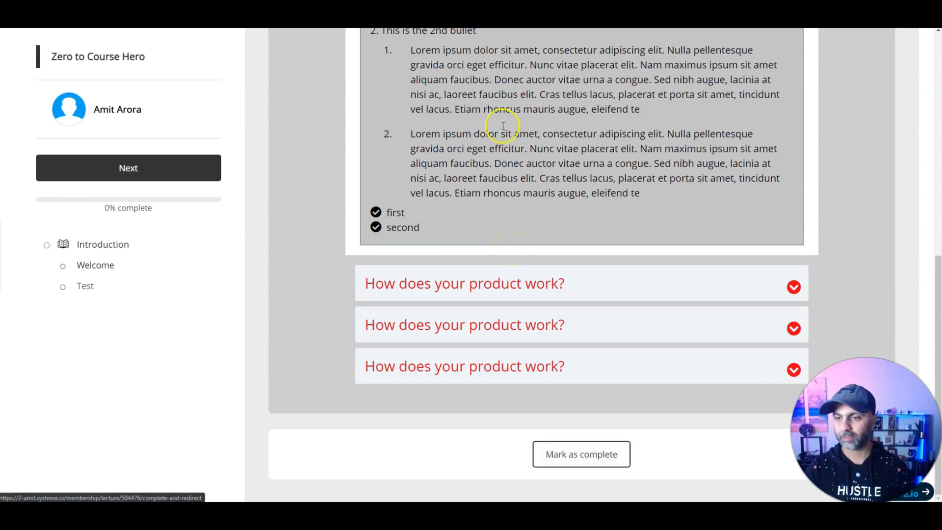
{"action": "left_click", "coordinate": [572, 463]}
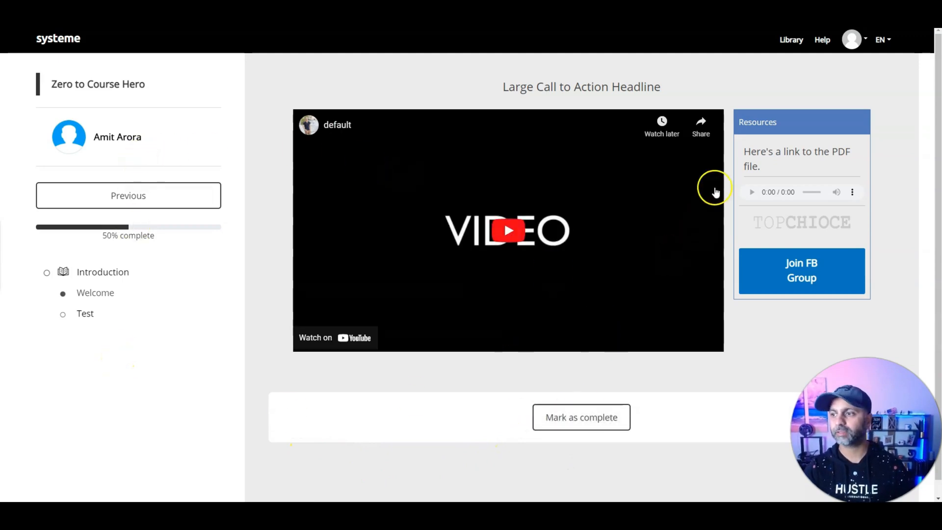
{"action": "double_click", "coordinate": [755, 121]}
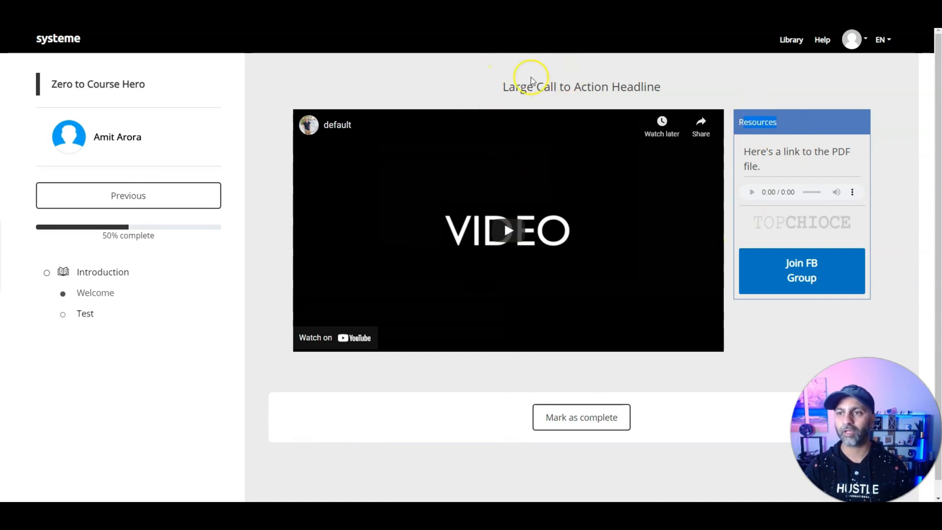
{"action": "left_click_drag", "start_coordinate": [528, 87], "coordinate": [673, 87]}
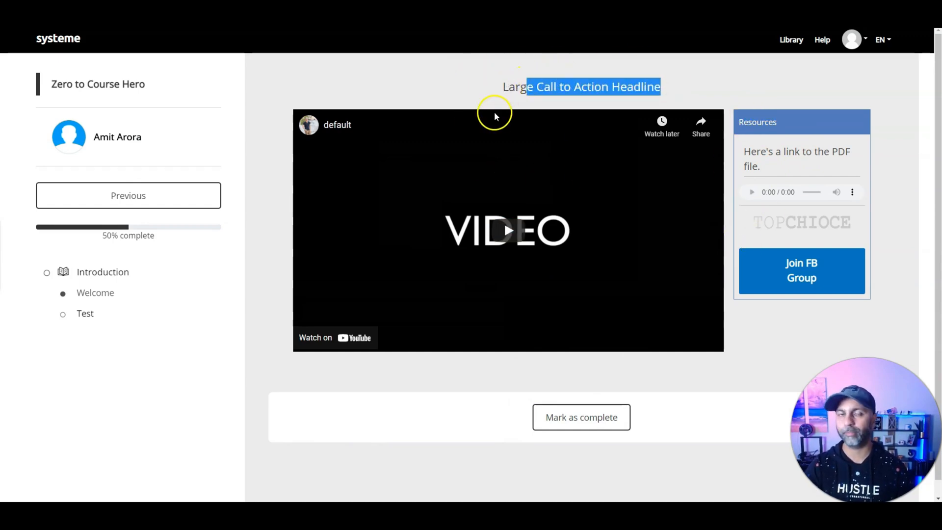
{"action": "left_click_drag", "start_coordinate": [509, 87], "coordinate": [591, 89]}
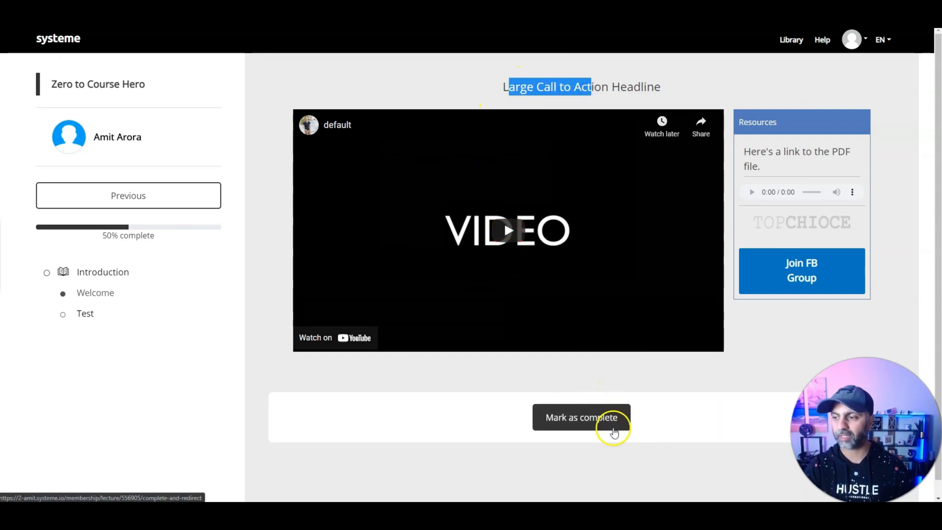
{"action": "left_click", "coordinate": [607, 418]}
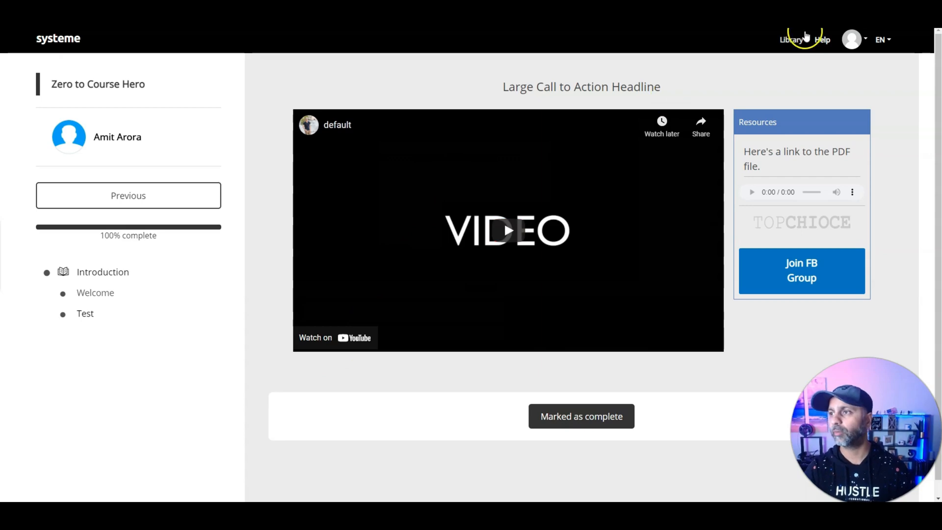
Step: Visit the enrolled courses list, then the profile Settings and Notification settings pages
{"action": "left_click", "coordinate": [784, 40]}
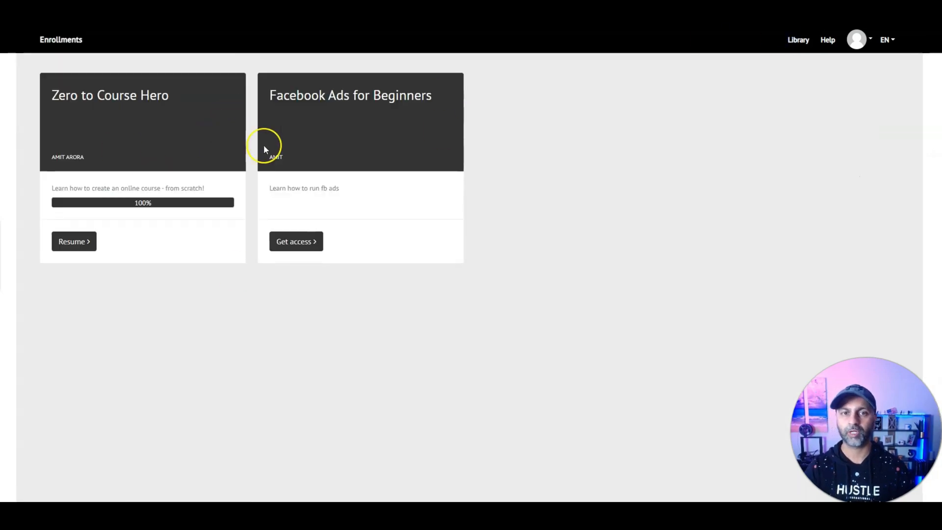
{"action": "left_click", "coordinate": [870, 42]}
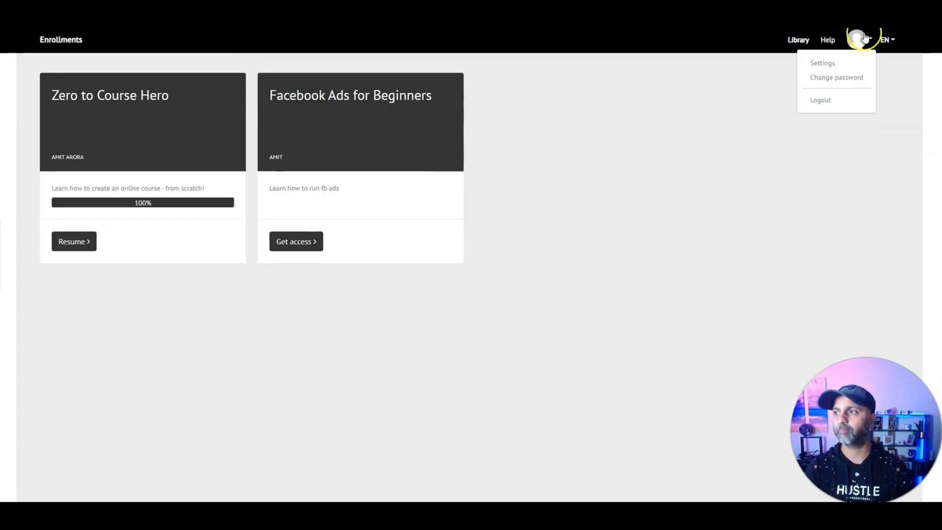
{"action": "left_click", "coordinate": [825, 64]}
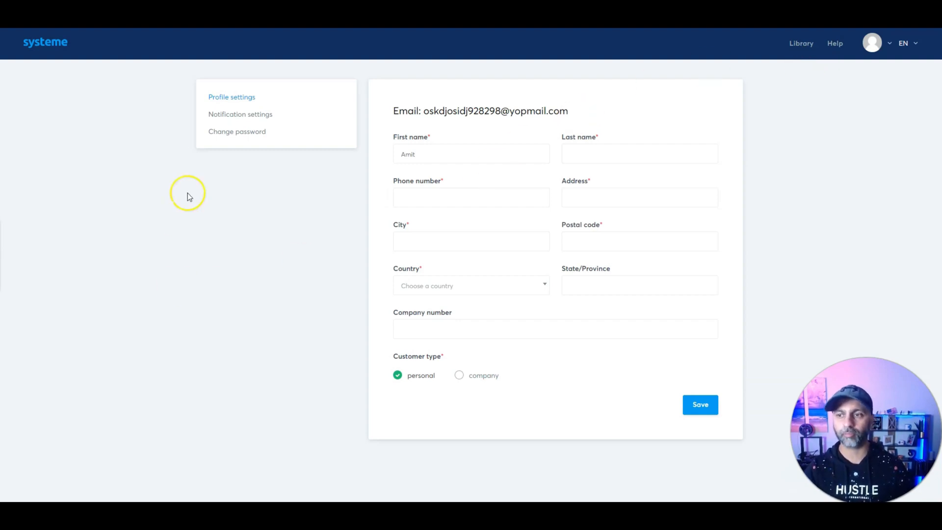
{"action": "left_click", "coordinate": [237, 113]}
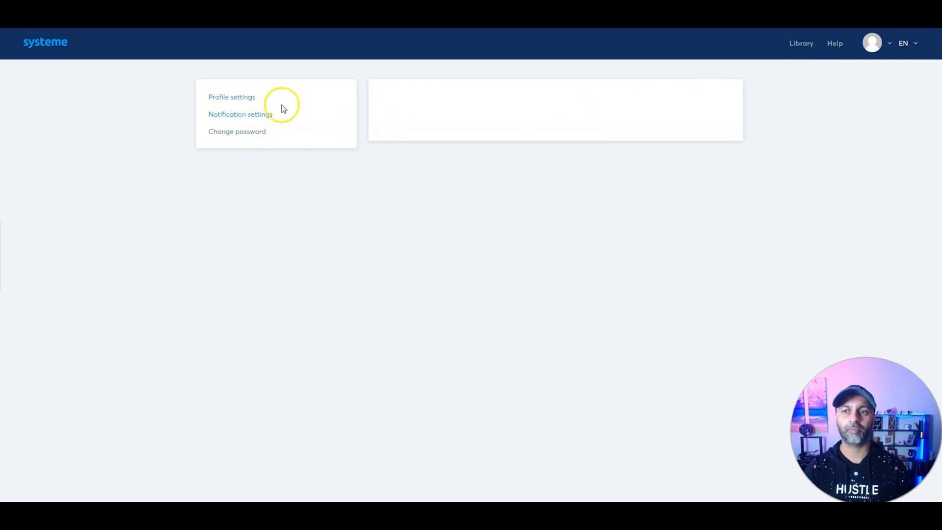
{"action": "left_click", "coordinate": [904, 44]}
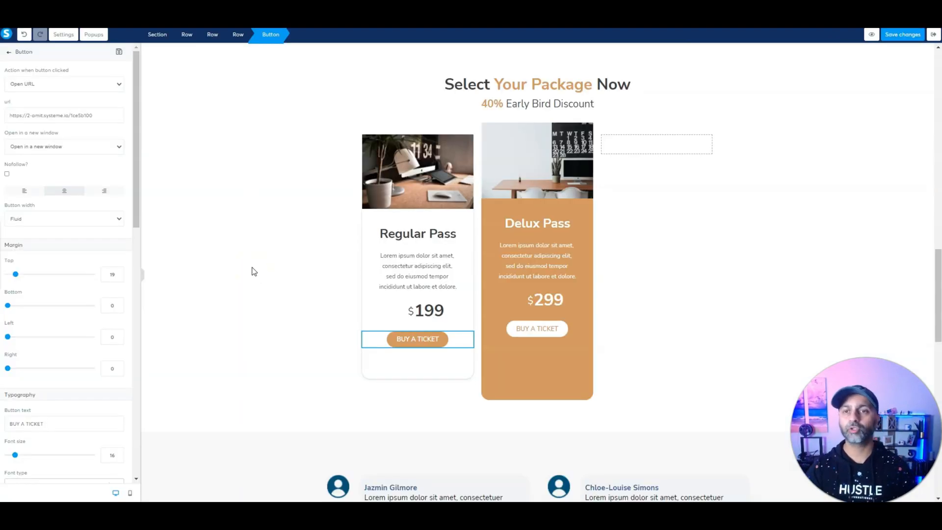
Step: Exit the page editor back to the funnel's Sales Page step
{"action": "left_click", "coordinate": [934, 35]}
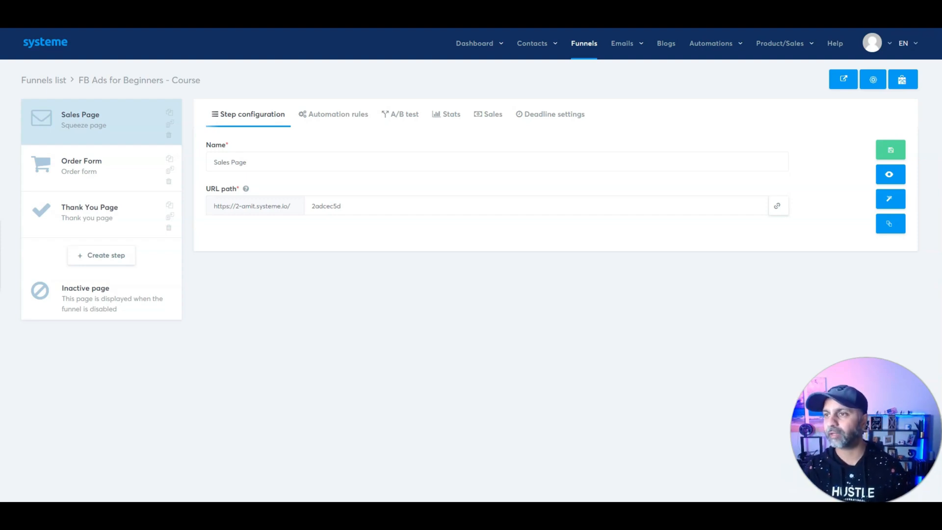
Step: Create an evergreen webinar funnel named 'Webinar - Test Funnel'
{"action": "left_click", "coordinate": [588, 45]}
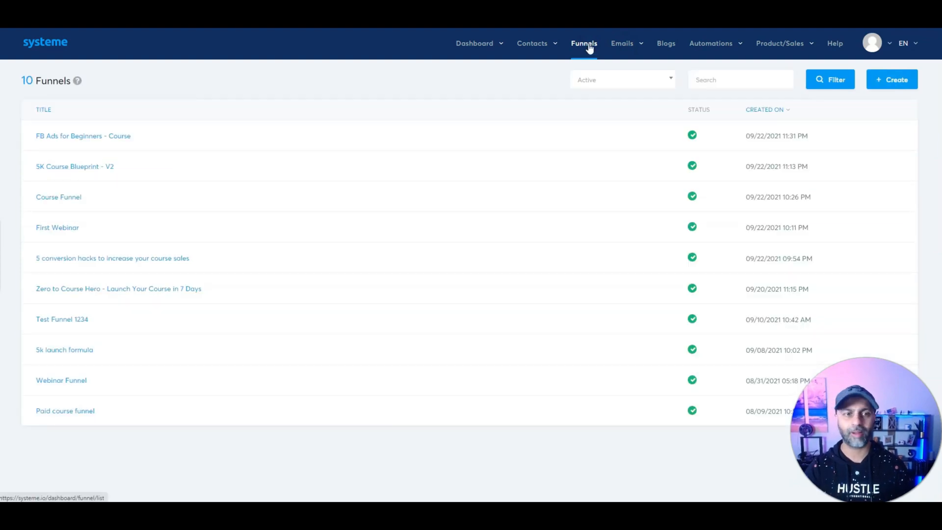
{"action": "left_click", "coordinate": [889, 83]}
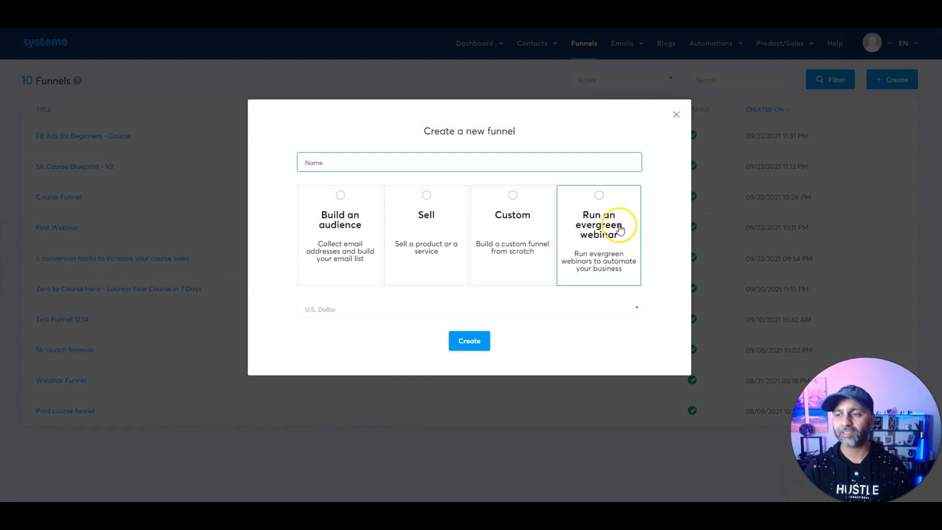
{"action": "left_click", "coordinate": [620, 228]}
{"action": "left_click", "coordinate": [379, 167]}
{"action": "type", "text": "Webinar - Test Funnel"}
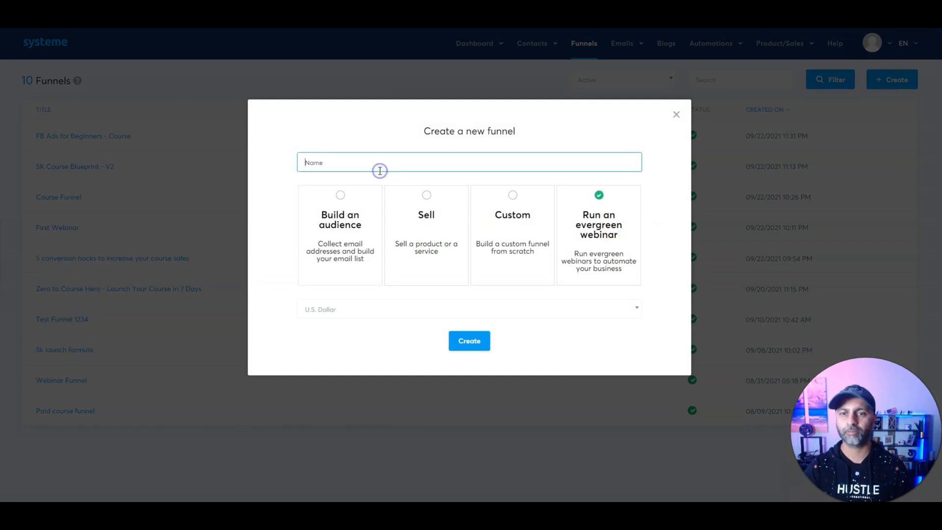
{"action": "left_click", "coordinate": [468, 343]}
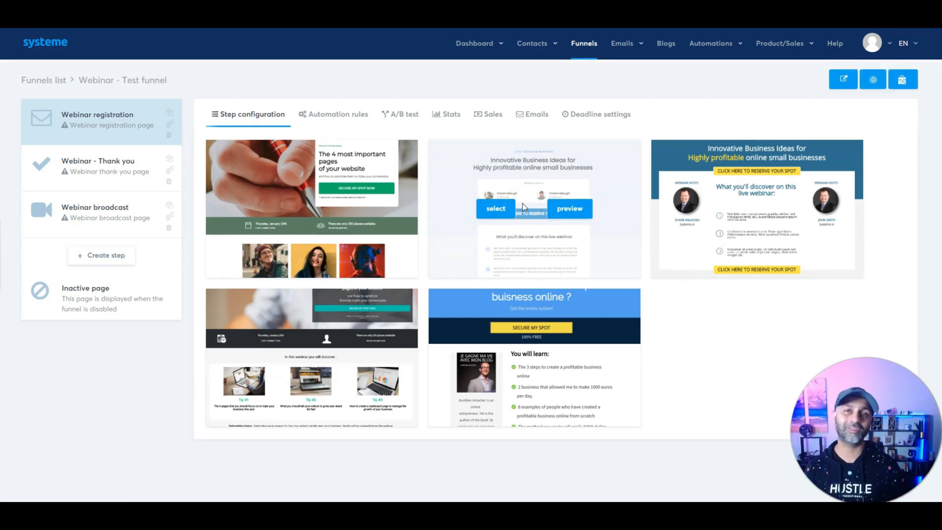
Step: Use the third template for registration and the first for thank-you and broadcast pages
{"action": "left_click", "coordinate": [720, 211]}
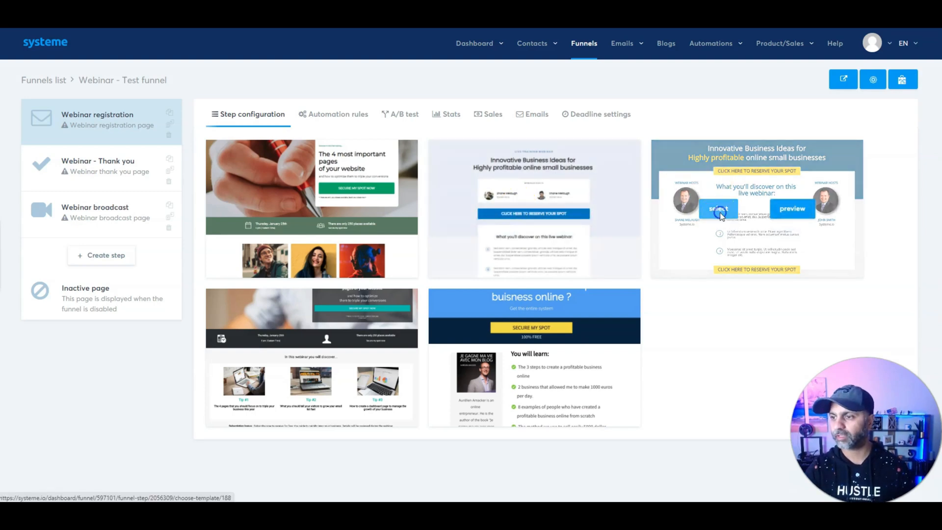
{"action": "left_click", "coordinate": [95, 183]}
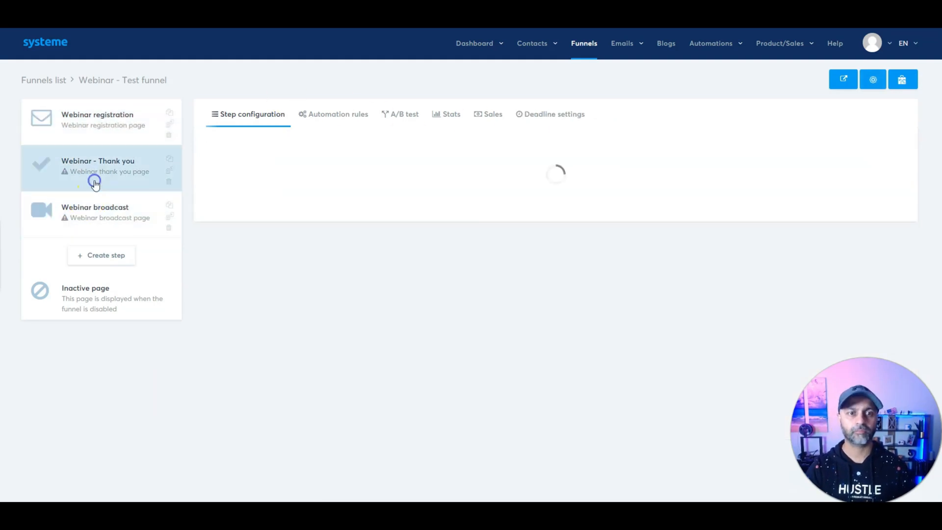
{"action": "left_click", "coordinate": [271, 210]}
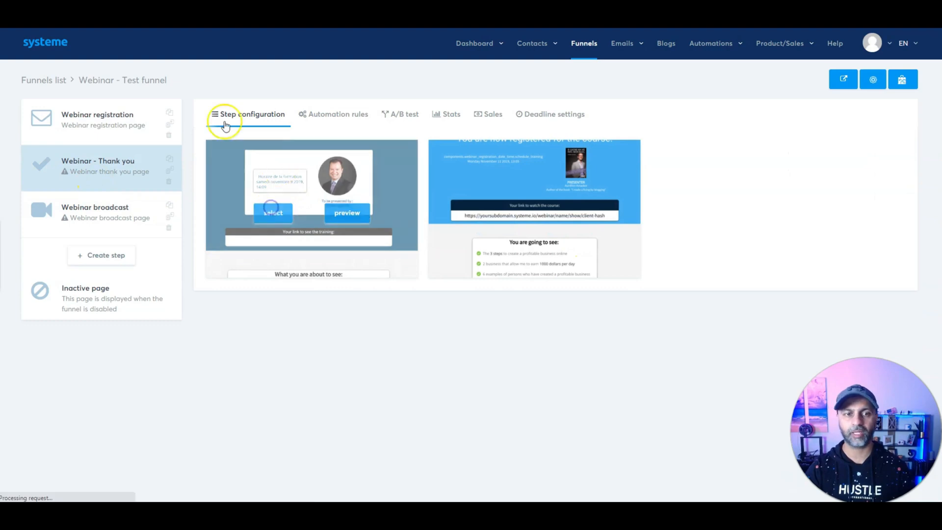
{"action": "left_click", "coordinate": [101, 209]}
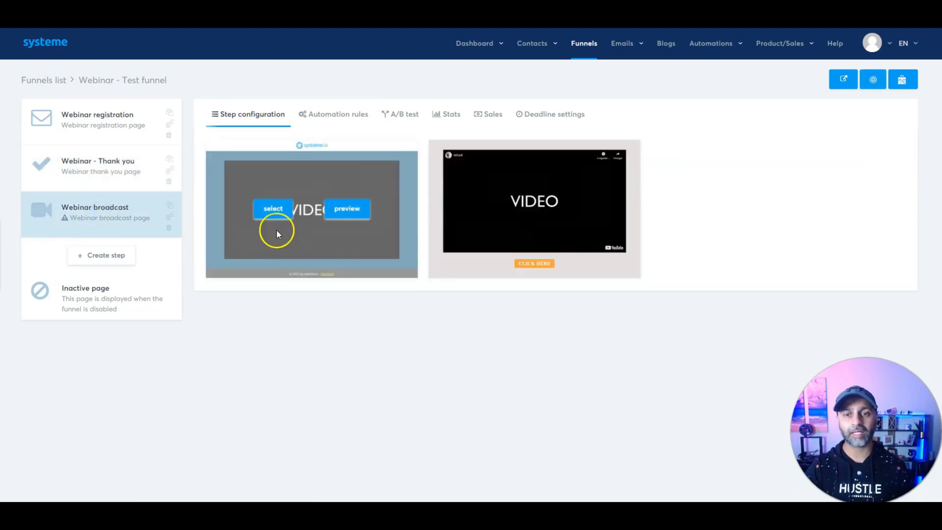
{"action": "left_click", "coordinate": [276, 217]}
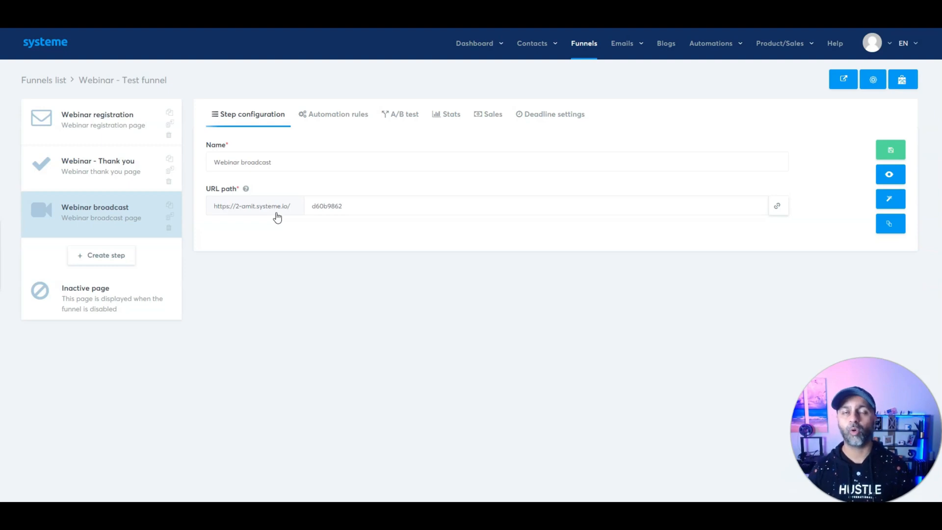
{"action": "left_click", "coordinate": [70, 113]}
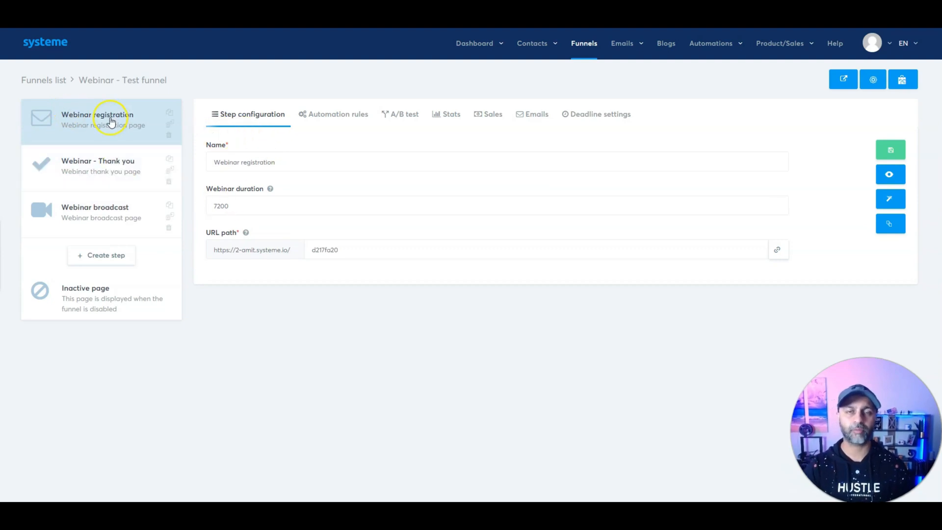
Step: Review the 7200 webinar duration, Deadline settings and Emails, then edit the registration page
{"action": "left_click_drag", "start_coordinate": [236, 205], "coordinate": [214, 202]}
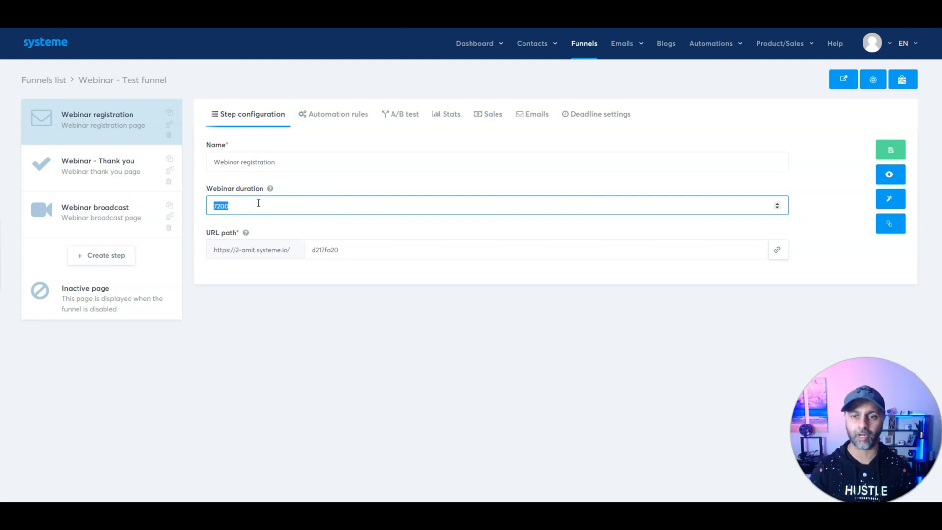
{"action": "left_click", "coordinate": [556, 117]}
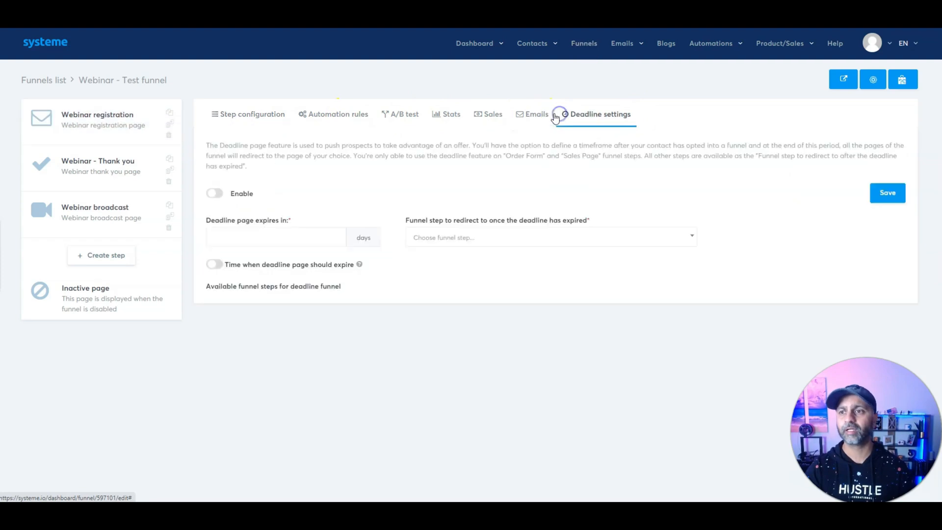
{"action": "left_click", "coordinate": [540, 116]}
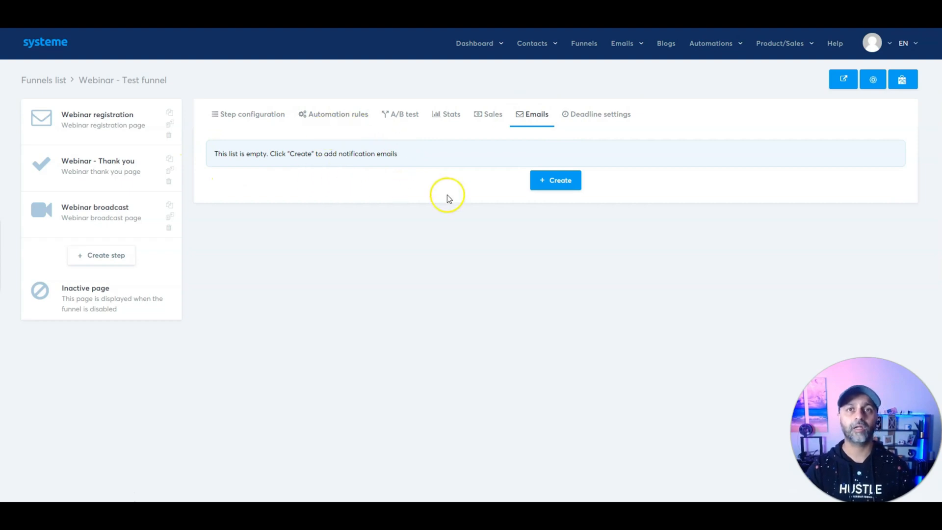
{"action": "left_click", "coordinate": [567, 182]}
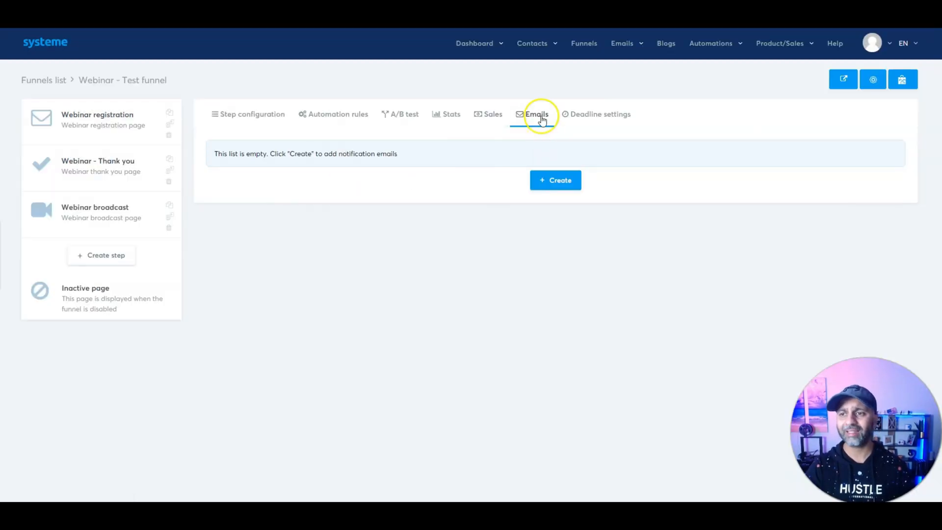
{"action": "mouse_move", "coordinate": [704, 46]}
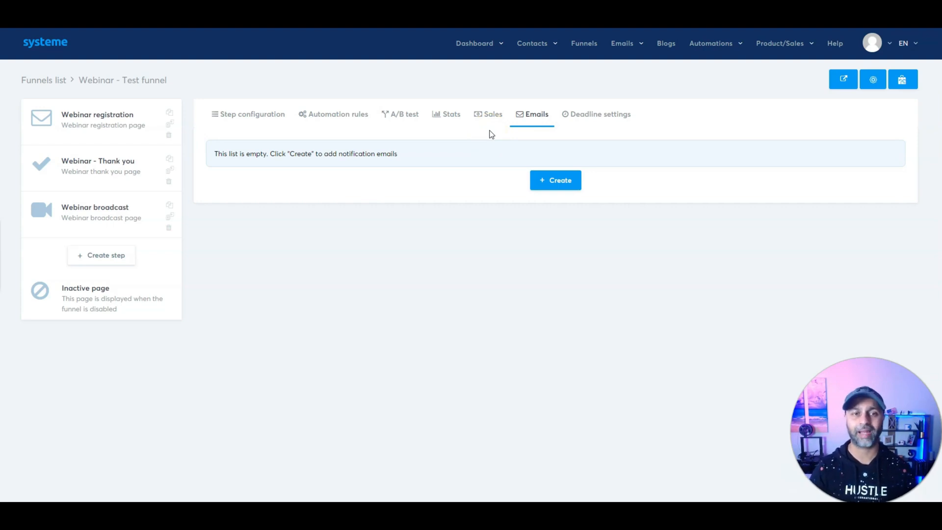
{"action": "left_click", "coordinate": [109, 124]}
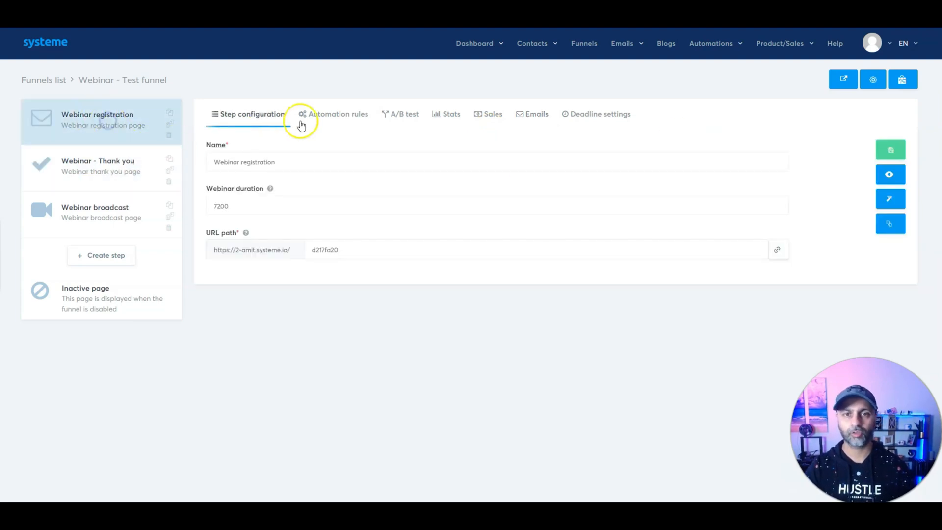
{"action": "left_click", "coordinate": [890, 198]}
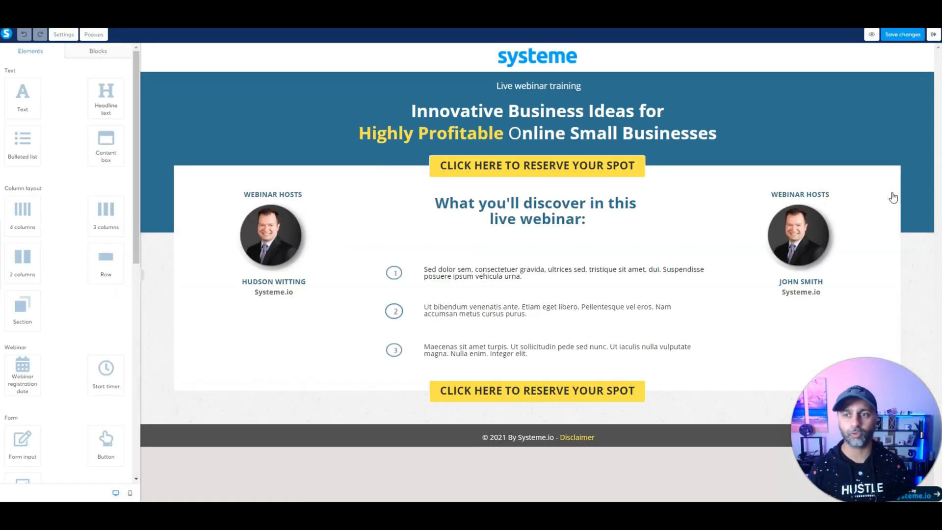
Step: Show the sign-up popup and select its webinar registration date field
{"action": "left_click", "coordinate": [638, 164]}
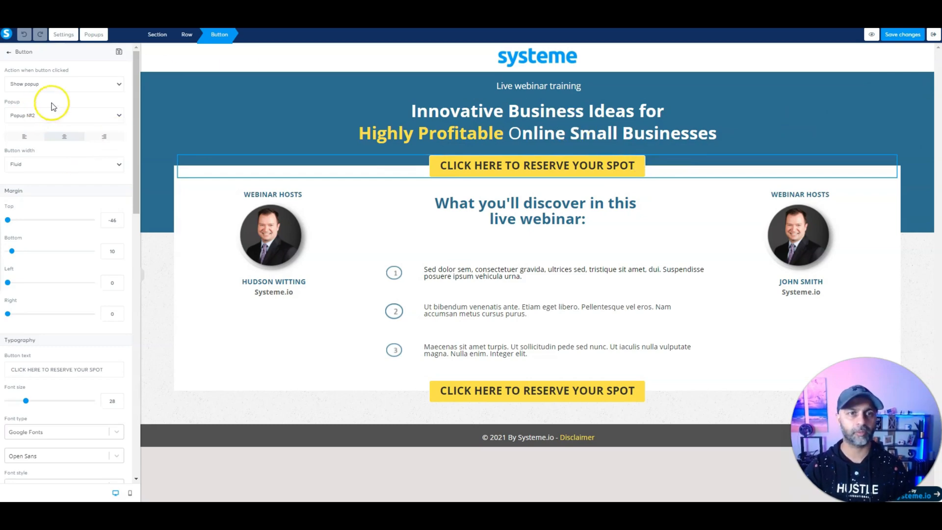
{"action": "left_click", "coordinate": [96, 34]}
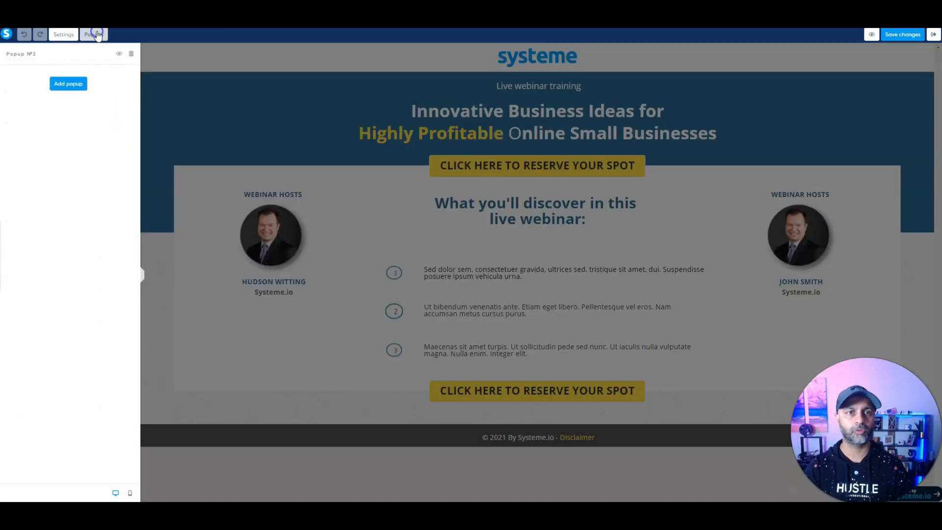
{"action": "left_click", "coordinate": [119, 53]}
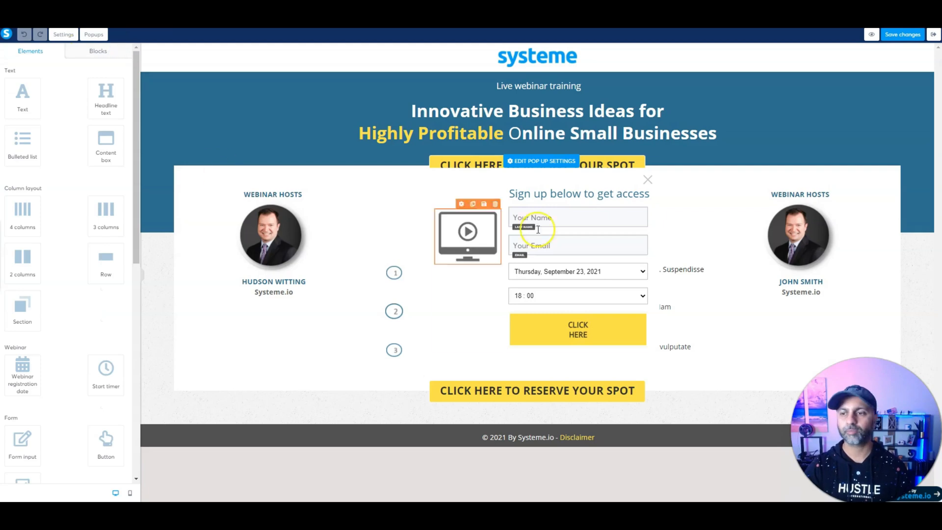
{"action": "left_click", "coordinate": [539, 273]}
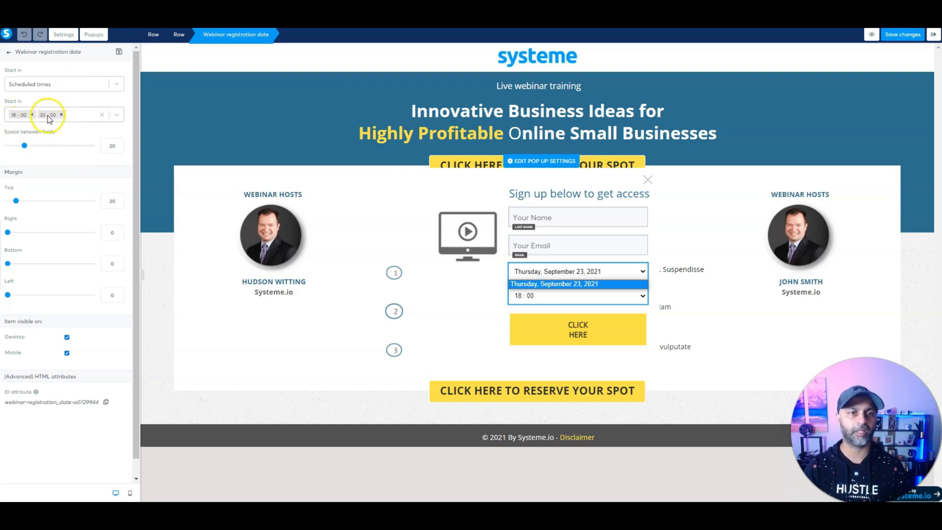
Step: Try the next-half-hour and next-hour Start in options, keeping scheduled times 12:00, 18:00, 21:00
{"action": "left_click", "coordinate": [65, 86]}
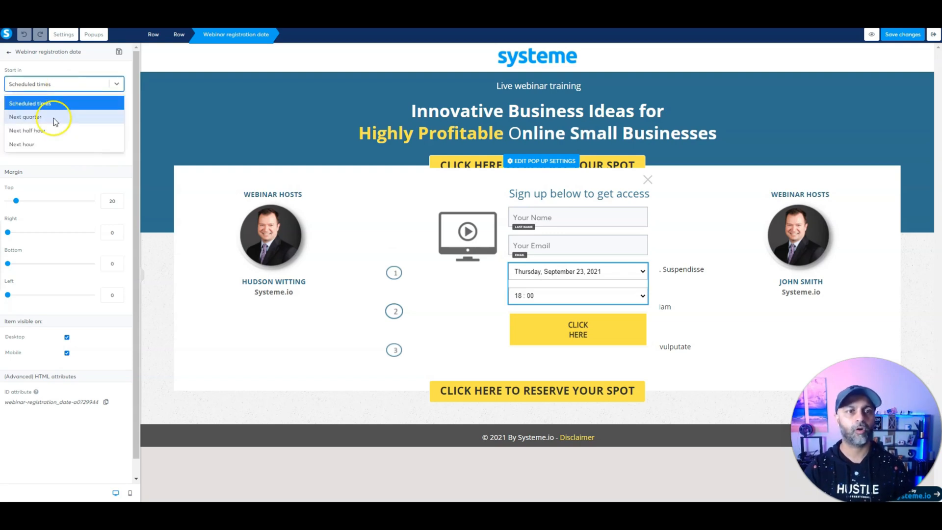
{"action": "left_click", "coordinate": [45, 131]}
{"action": "left_click", "coordinate": [76, 87]}
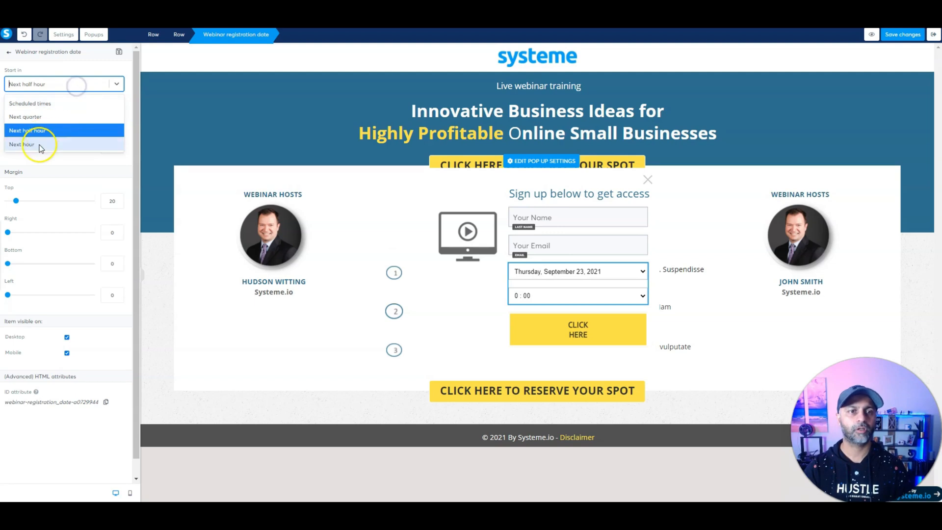
{"action": "left_click", "coordinate": [39, 146]}
{"action": "left_click", "coordinate": [55, 81]}
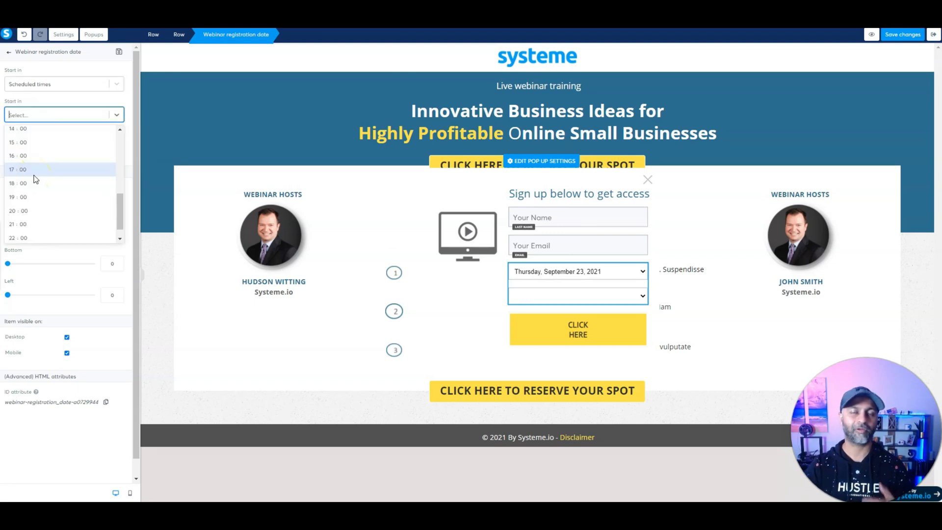
{"action": "scroll", "coordinate": [35, 179], "scroll_direction": "up", "scroll_amount": 3}
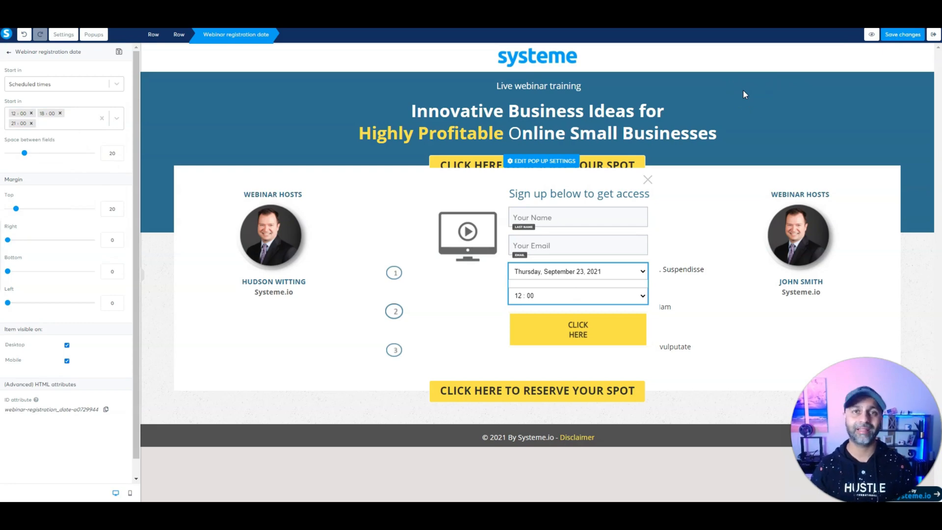
Step: Preview the page and submit a test registration for the 18:00 session with a test name and email
{"action": "left_click", "coordinate": [872, 35]}
{"action": "left_click", "coordinate": [470, 180]}
{"action": "left_click", "coordinate": [499, 291]}
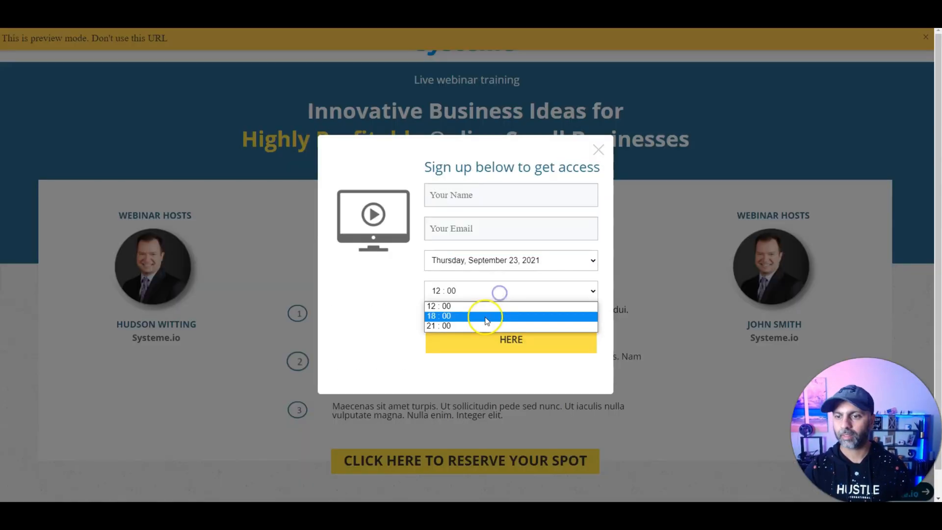
{"action": "left_click", "coordinate": [484, 317]}
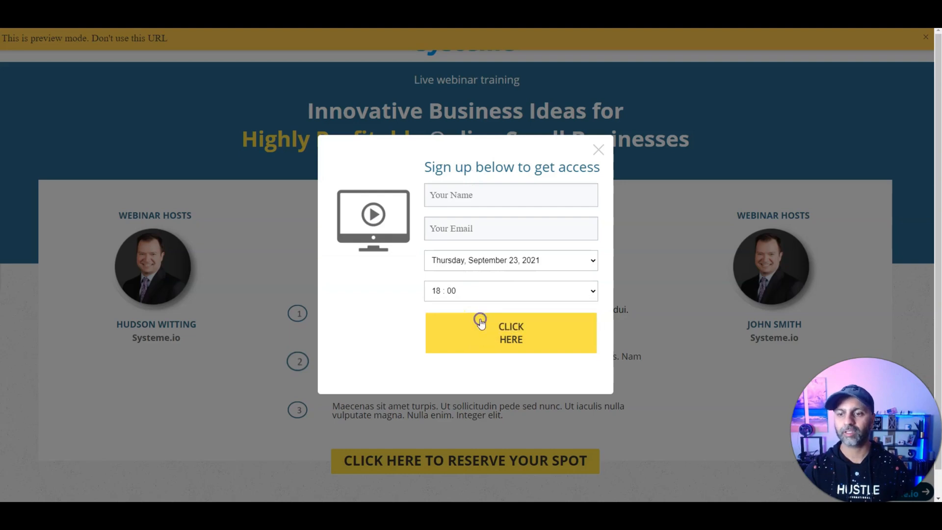
{"action": "left_click", "coordinate": [484, 194]}
{"action": "type", "text": "SOdn"}
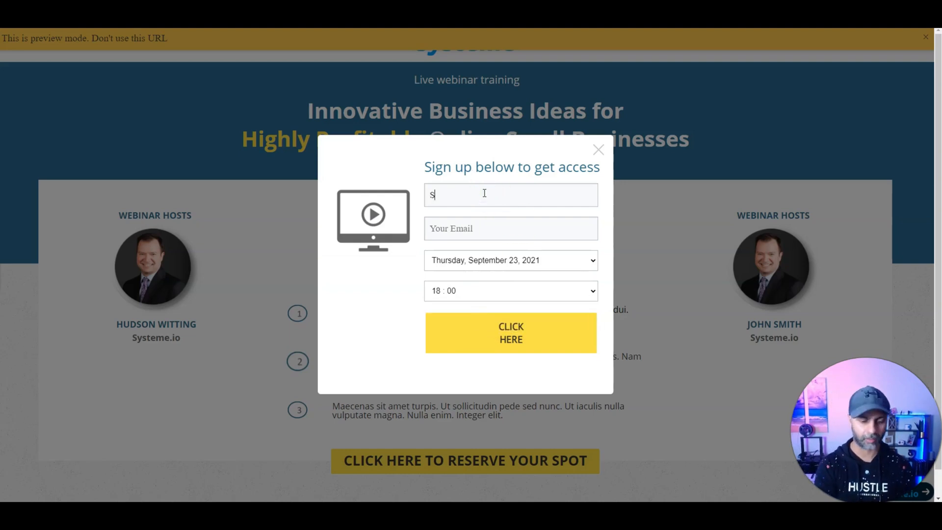
{"action": "key", "text": "Tab"}
{"action": "left_click", "coordinate": [499, 344]}
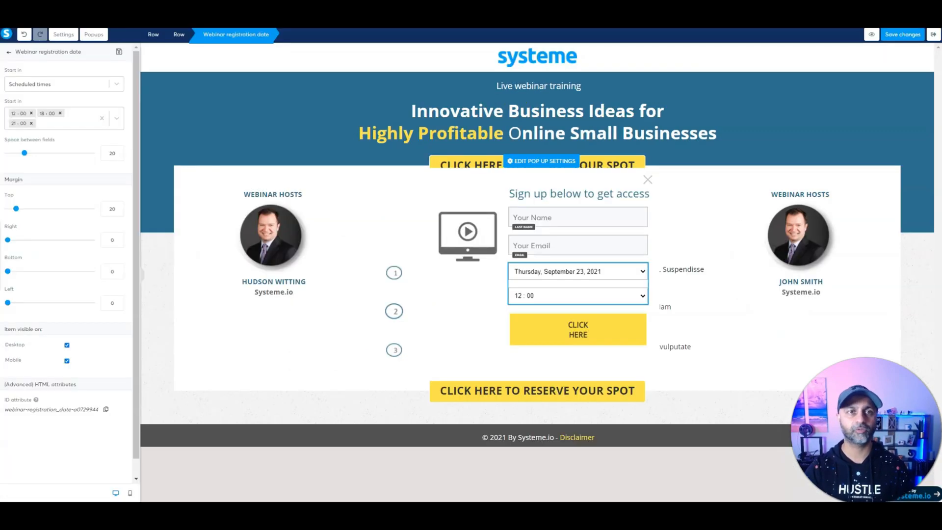
Step: Make the popup's CLICK HERE button redirect to the next step and save the page
{"action": "left_click", "coordinate": [97, 117]}
{"action": "left_click", "coordinate": [568, 327]}
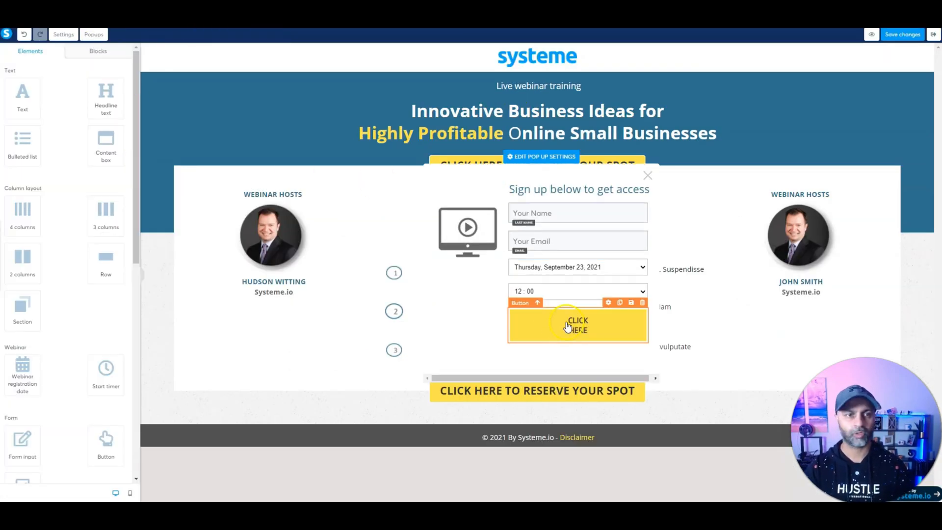
{"action": "left_click", "coordinate": [80, 123]}
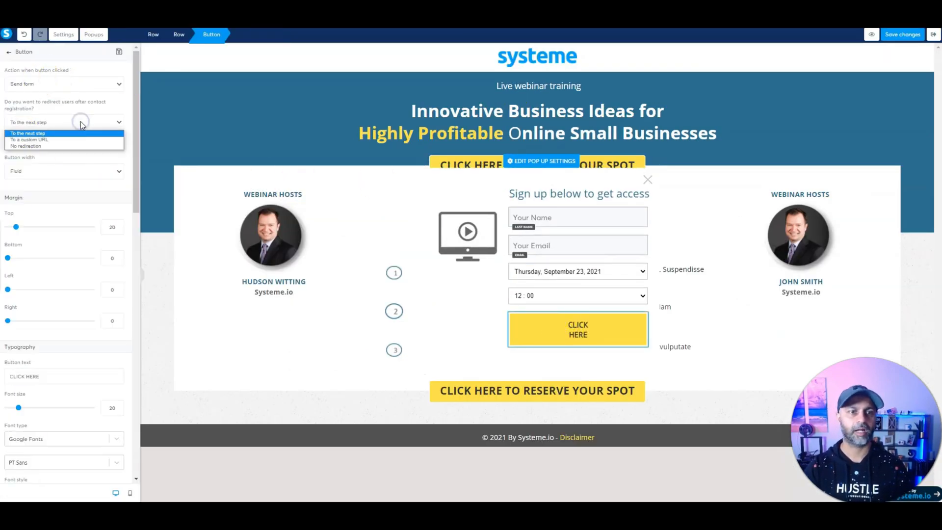
{"action": "left_click", "coordinate": [80, 123]}
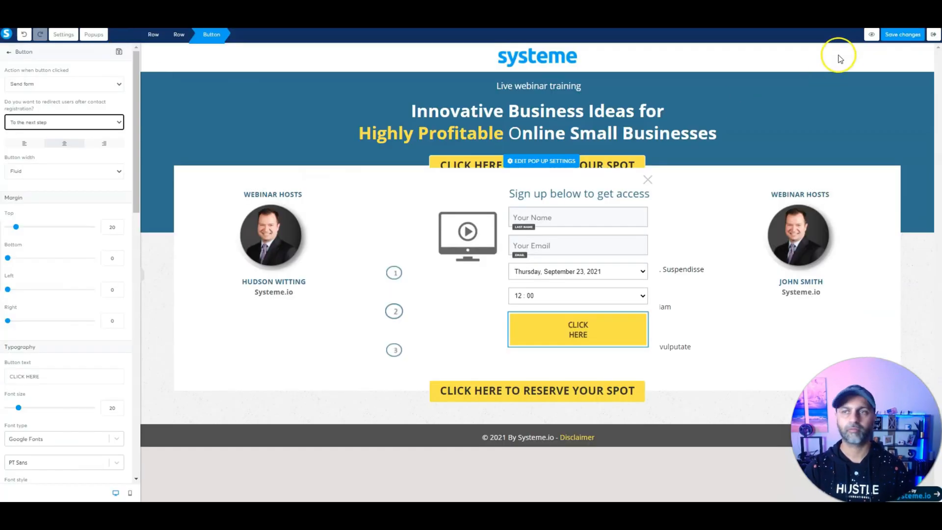
{"action": "left_click", "coordinate": [897, 37]}
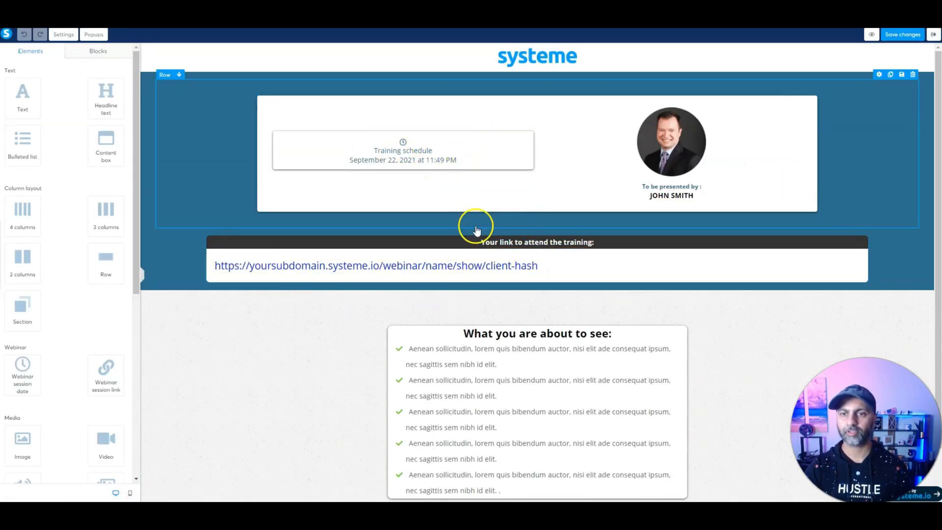
Step: Inspect the thank-you page's webinar session date and session link elements
{"action": "left_click", "coordinate": [417, 156]}
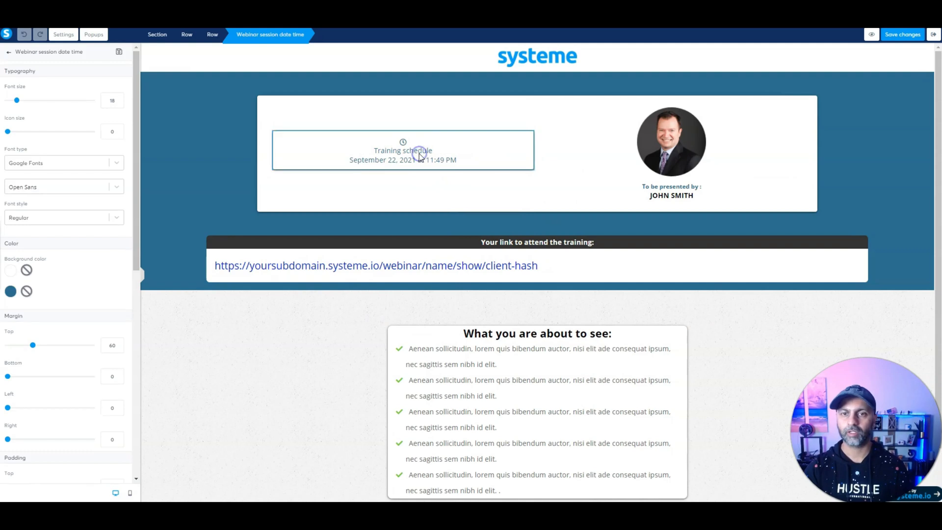
{"action": "left_click", "coordinate": [349, 152]}
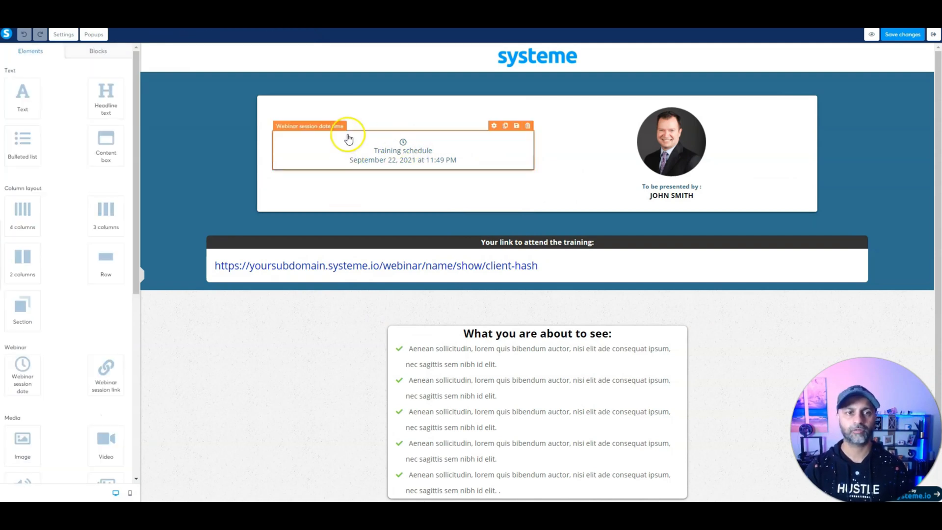
{"action": "scroll", "coordinate": [101, 246], "scroll_direction": "down", "scroll_amount": 3}
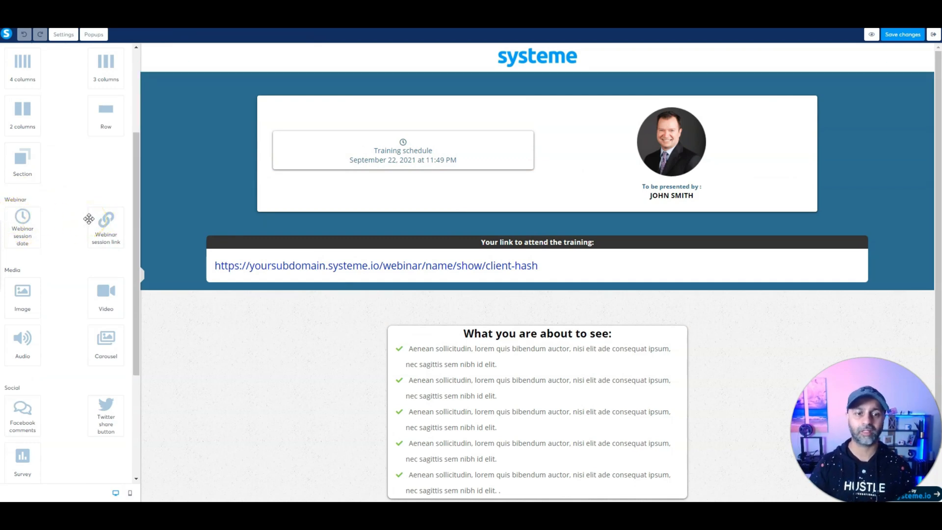
{"action": "scroll", "coordinate": [74, 245], "scroll_direction": "down", "scroll_amount": 4}
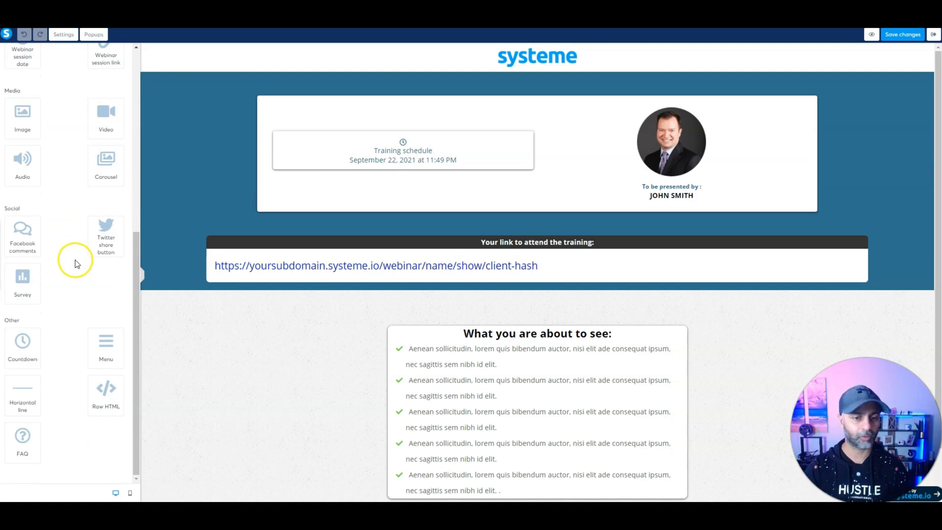
{"action": "scroll", "coordinate": [74, 263], "scroll_direction": "up", "scroll_amount": 7}
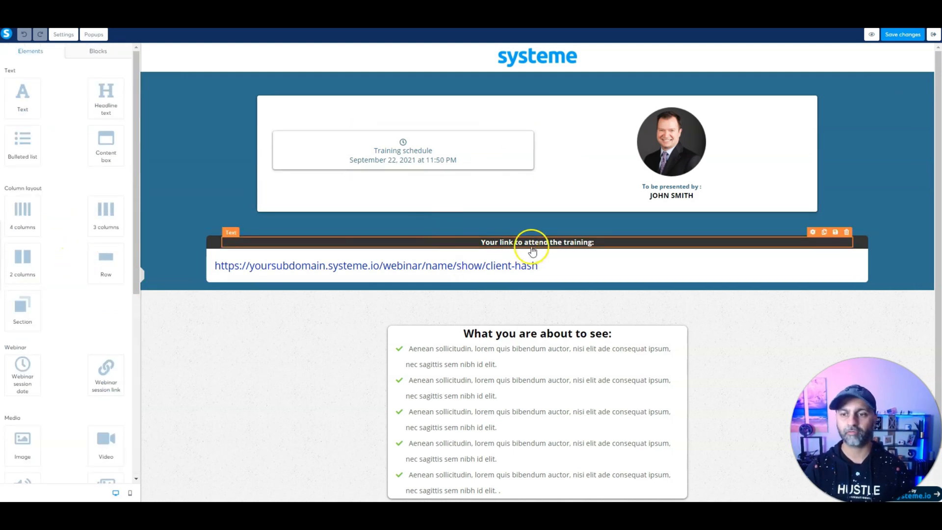
{"action": "left_click", "coordinate": [491, 268]}
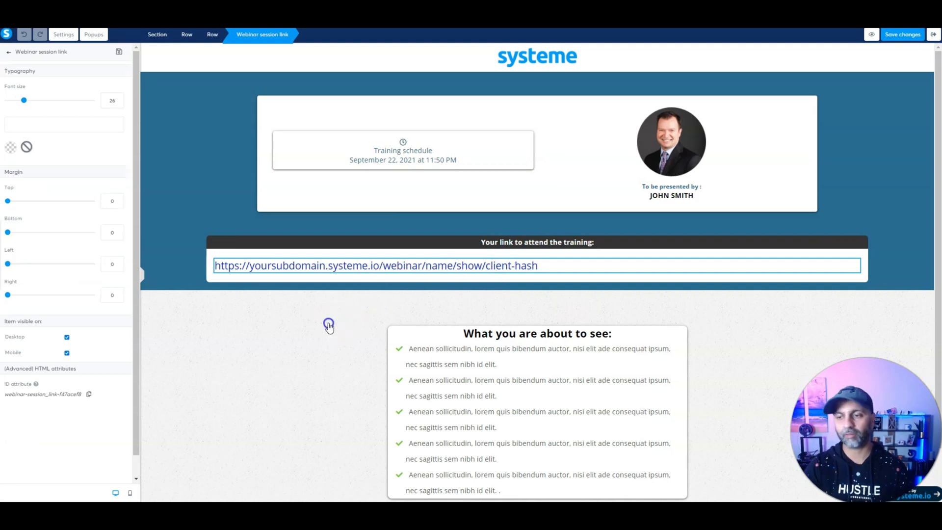
{"action": "left_click", "coordinate": [326, 322]}
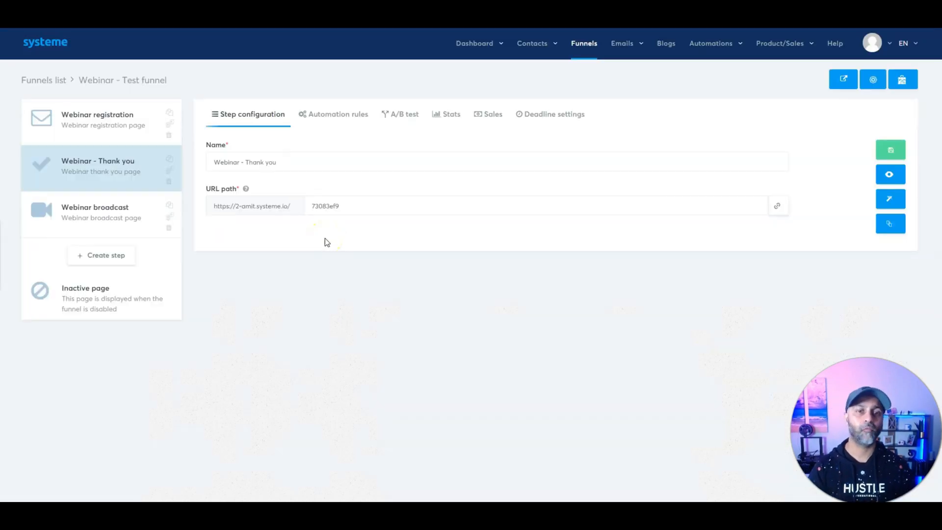
Step: Edit the Webinar broadcast page, keep its session video as a direct link, and exit
{"action": "left_click", "coordinate": [101, 219]}
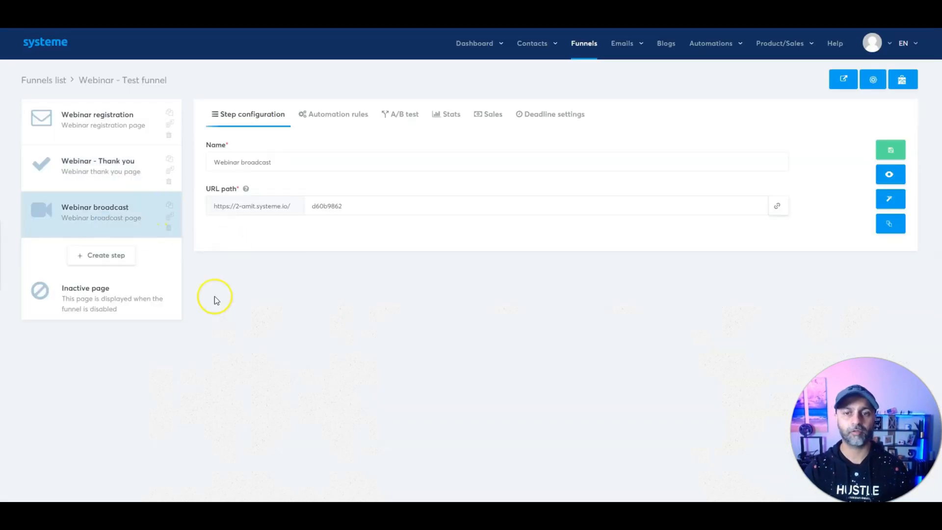
{"action": "left_click", "coordinate": [891, 199]}
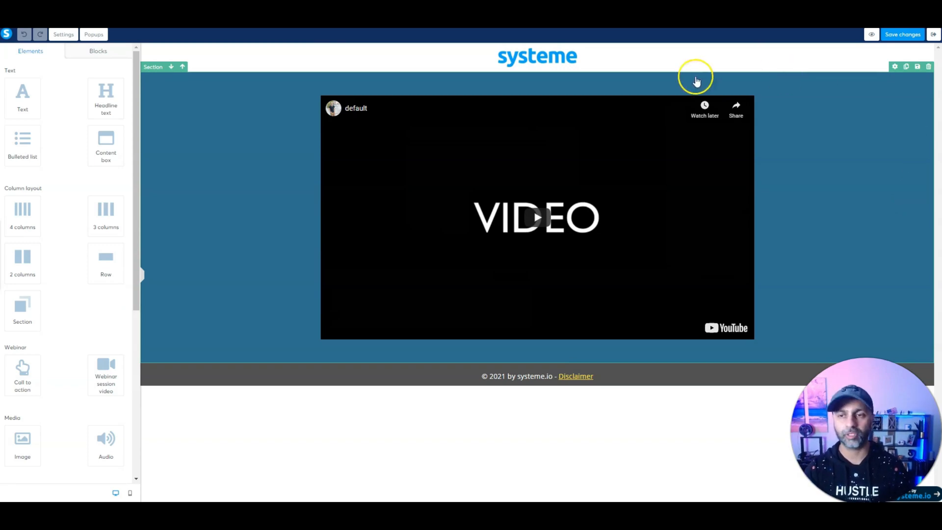
{"action": "left_click", "coordinate": [511, 140]}
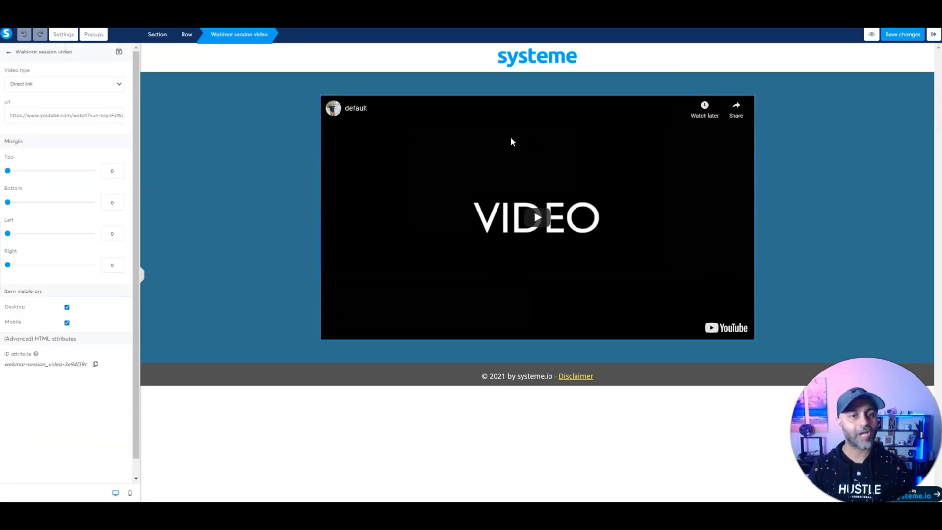
{"action": "left_click", "coordinate": [21, 84]}
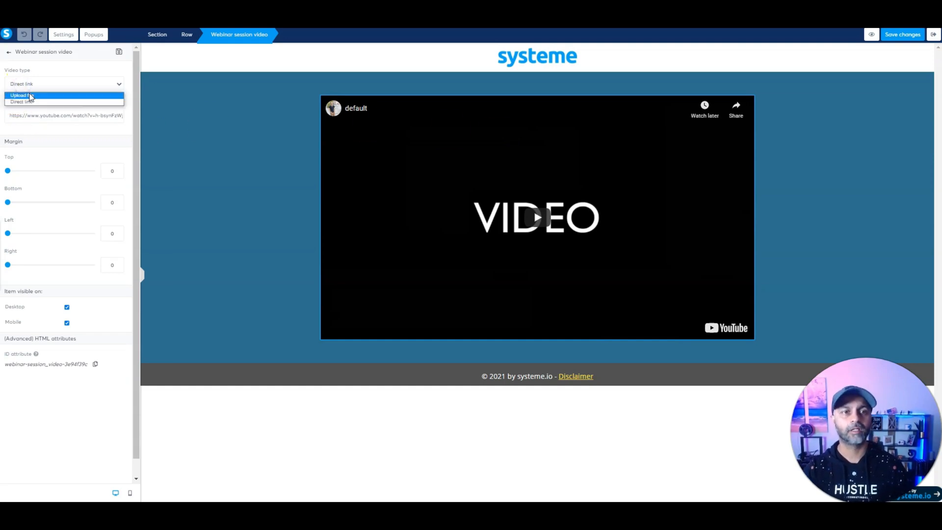
{"action": "left_click", "coordinate": [33, 82]}
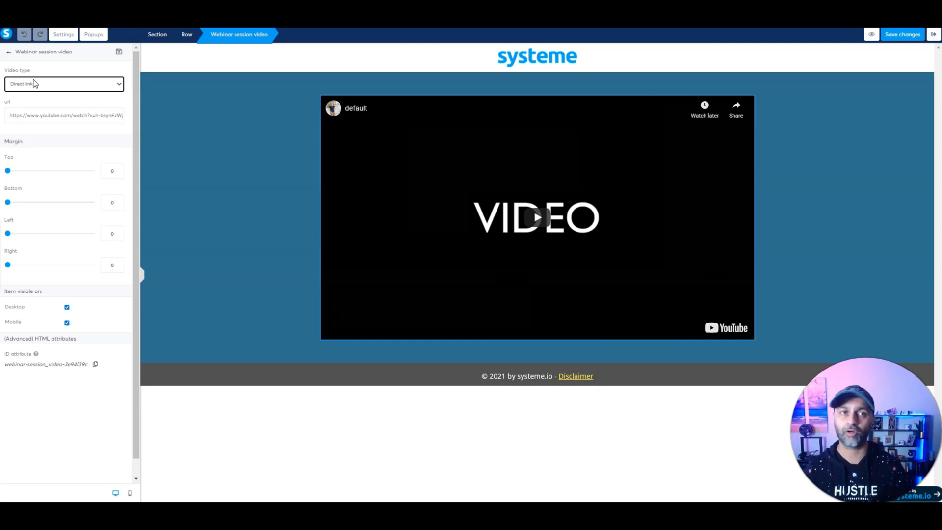
{"action": "left_click", "coordinate": [934, 46]}
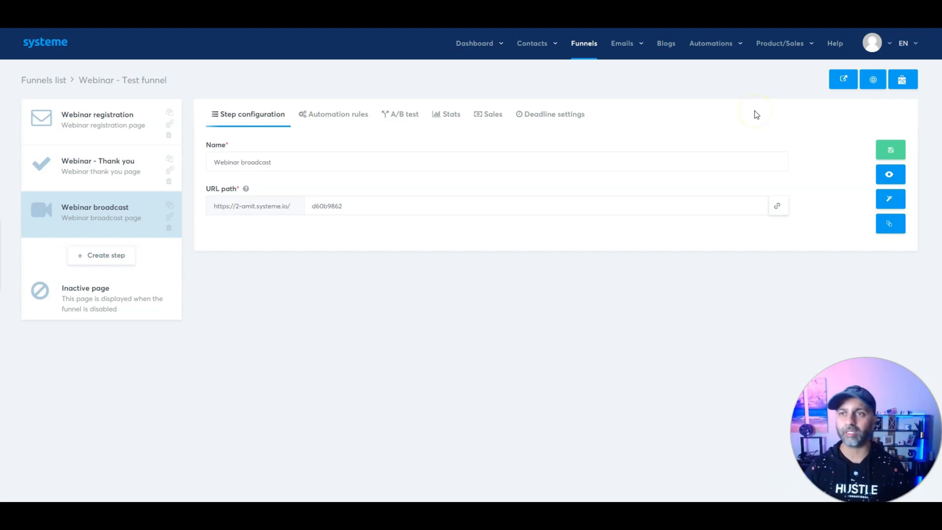
Step: Review the 5K Course Blueprint - V2 funnel's automation rule, then go to Automations > Workflows
{"action": "left_click", "coordinate": [575, 49]}
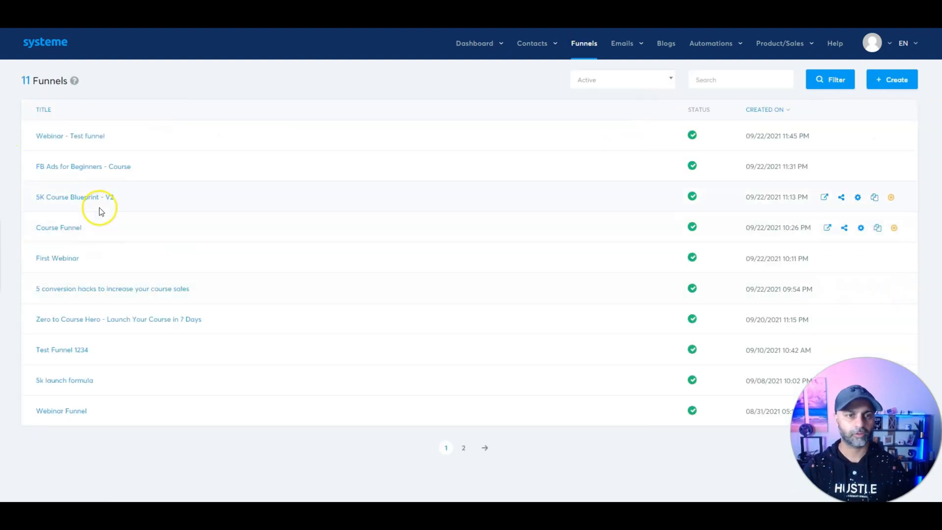
{"action": "left_click", "coordinate": [75, 196]}
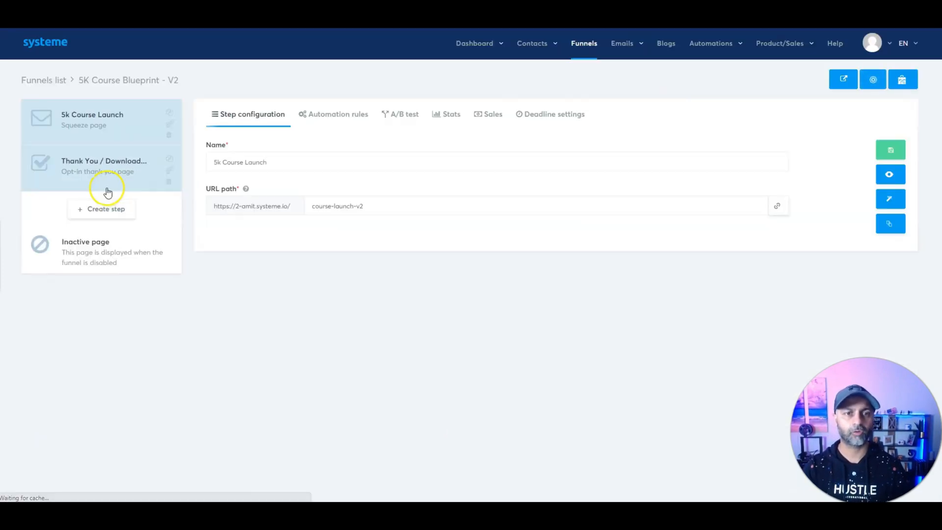
{"action": "left_click", "coordinate": [358, 116]}
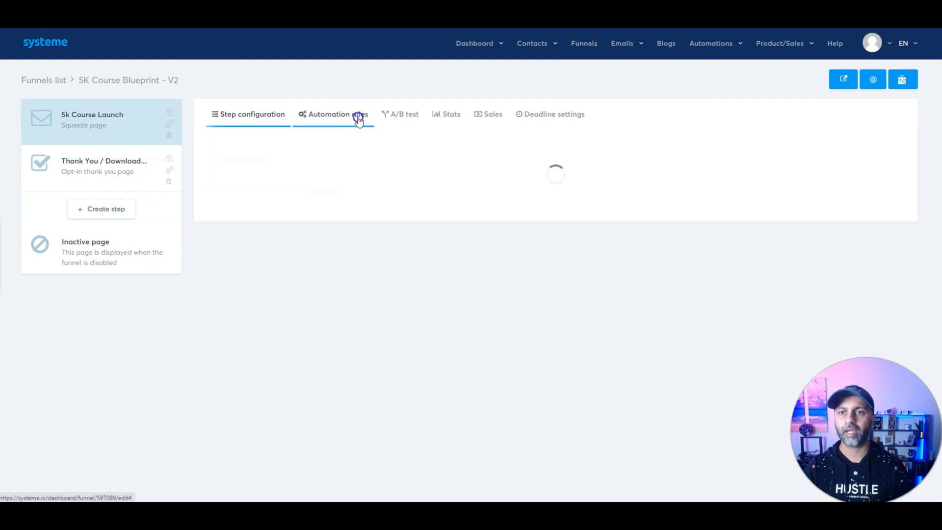
{"action": "left_click", "coordinate": [332, 180]}
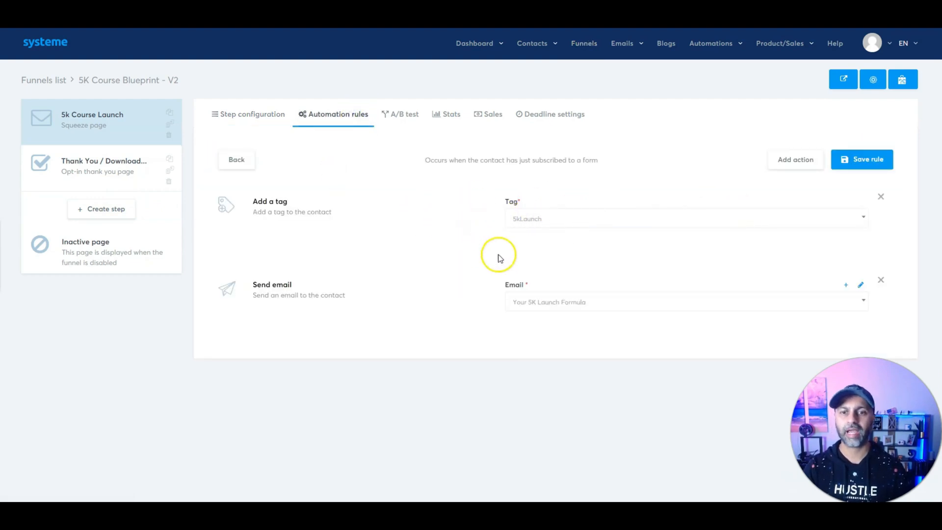
{"action": "mouse_move", "coordinate": [711, 43]}
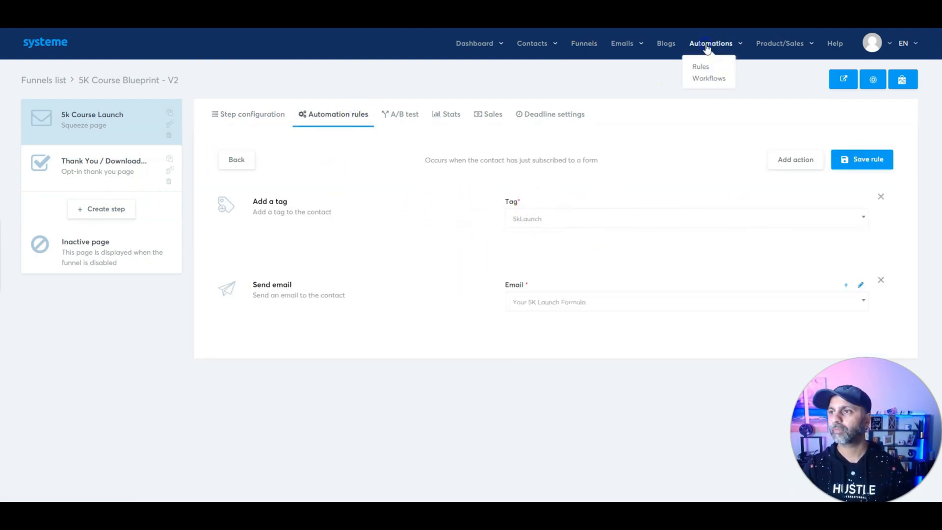
{"action": "left_click", "coordinate": [710, 78]}
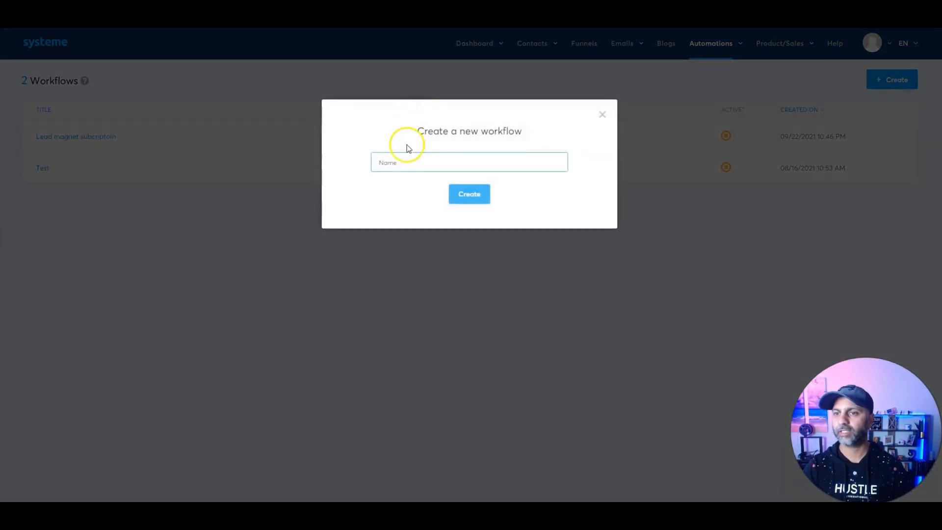
Step: Create a new workflow named 5k Launch Warmup and open it for editing
{"action": "left_click", "coordinate": [411, 161]}
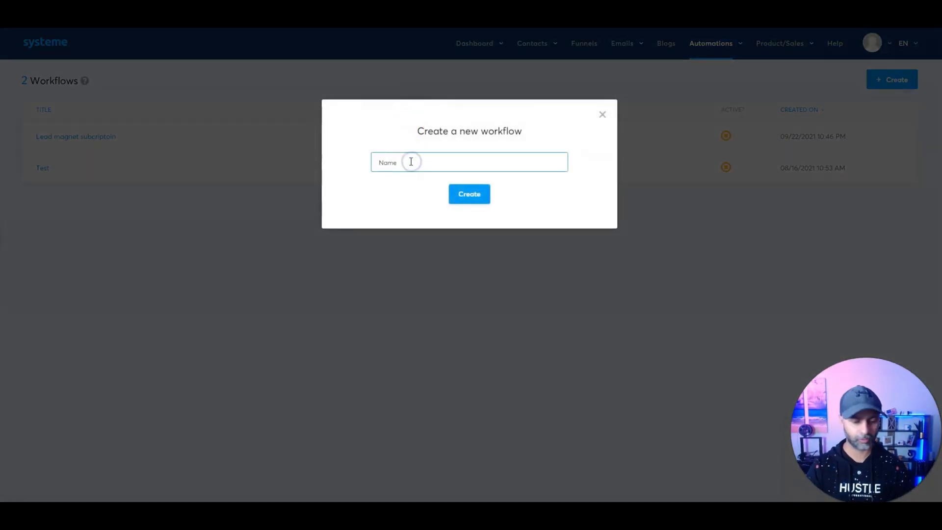
{"action": "left_click", "coordinate": [469, 193]}
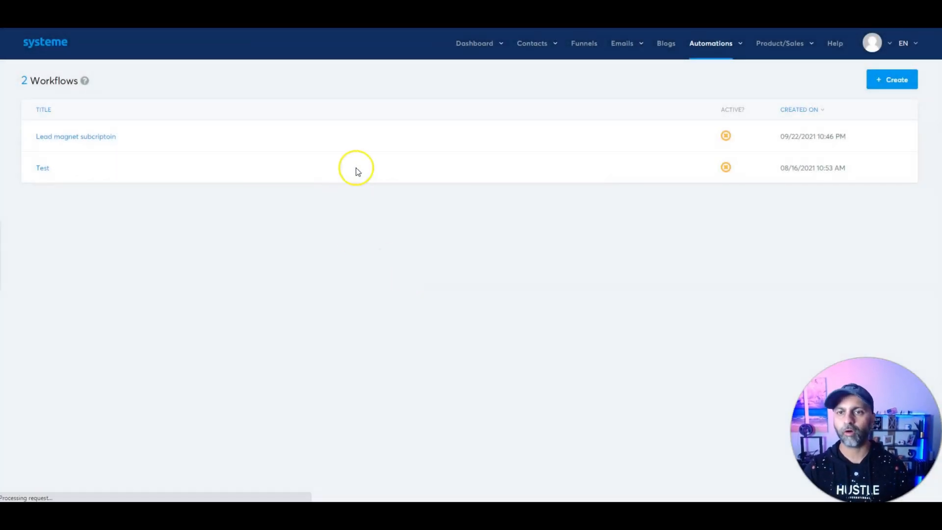
{"action": "left_click", "coordinate": [67, 138]}
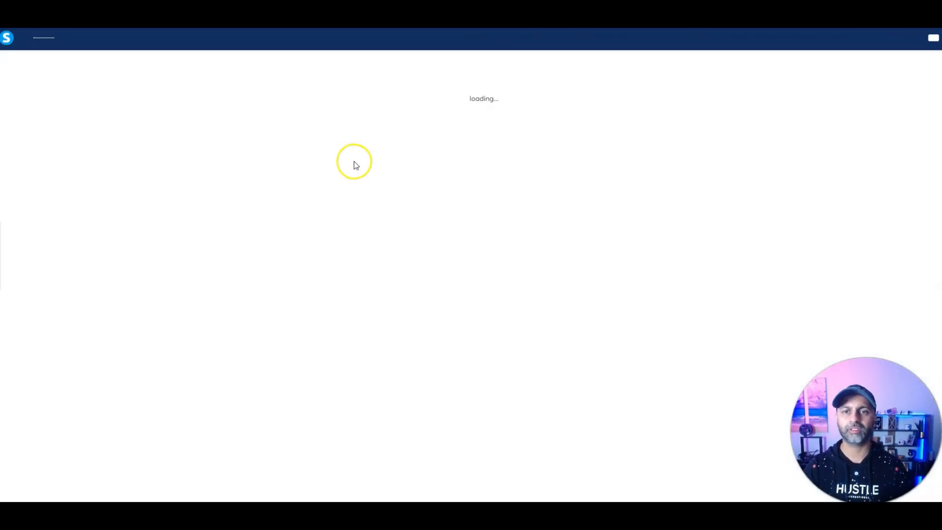
Step: Add a Tag added trigger for the 5kLaunch tag
{"action": "left_click", "coordinate": [481, 86]}
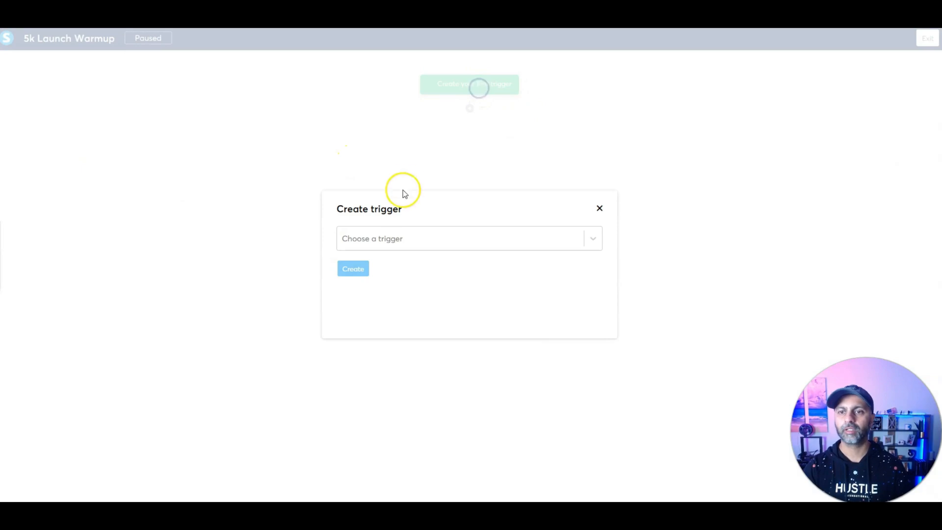
{"action": "left_click", "coordinate": [389, 240]}
{"action": "left_click", "coordinate": [388, 270]}
{"action": "left_click", "coordinate": [386, 268]}
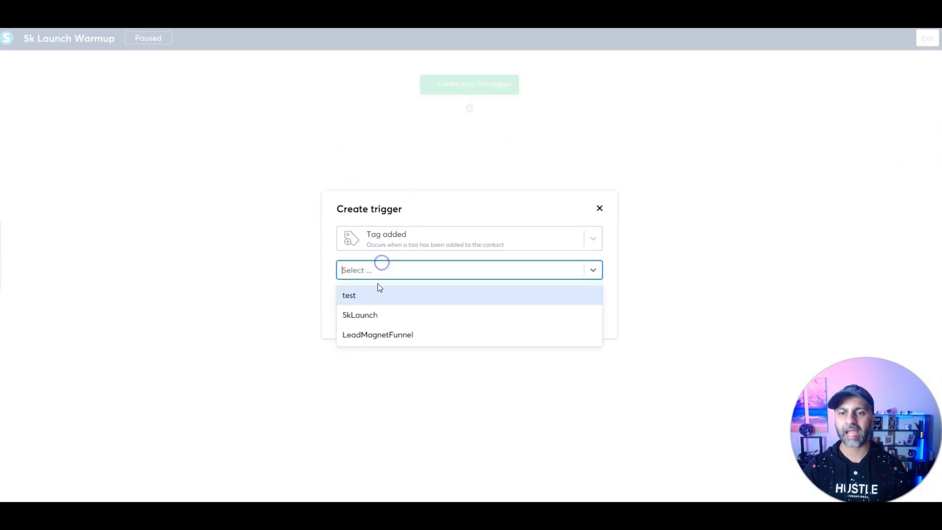
{"action": "left_click", "coordinate": [366, 315]}
{"action": "left_click", "coordinate": [355, 298]}
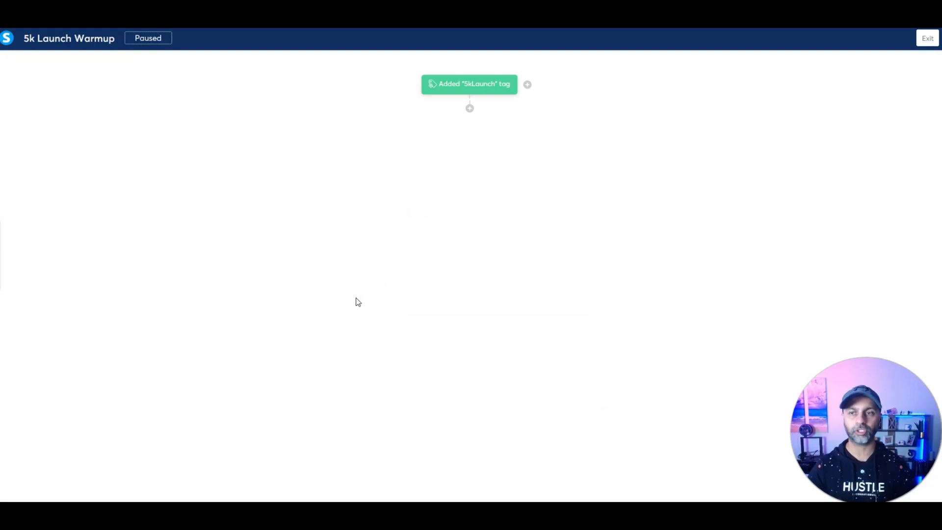
Step: Add a 24-hour delay, then a step sending the 'Congratulations - you're enrolled!' email
{"action": "left_click", "coordinate": [497, 107]}
{"action": "left_click", "coordinate": [366, 255]}
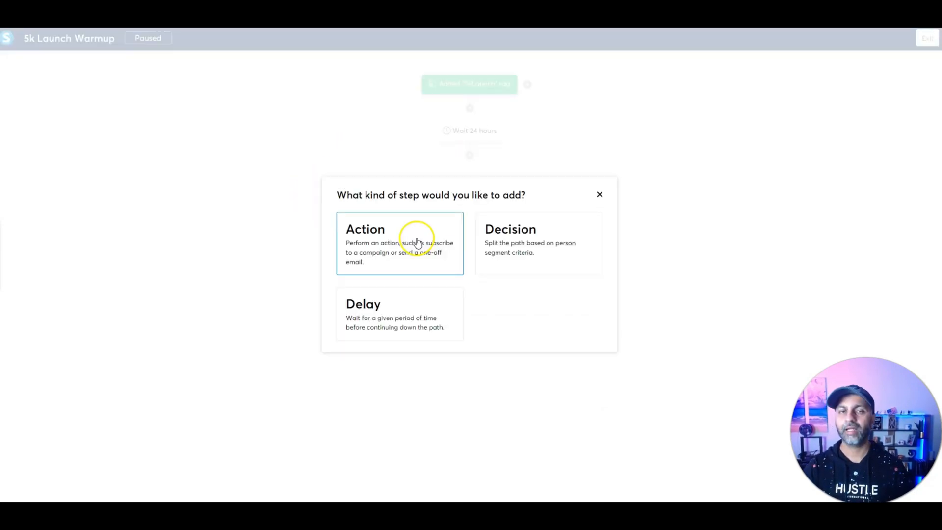
{"action": "left_click", "coordinate": [417, 242]}
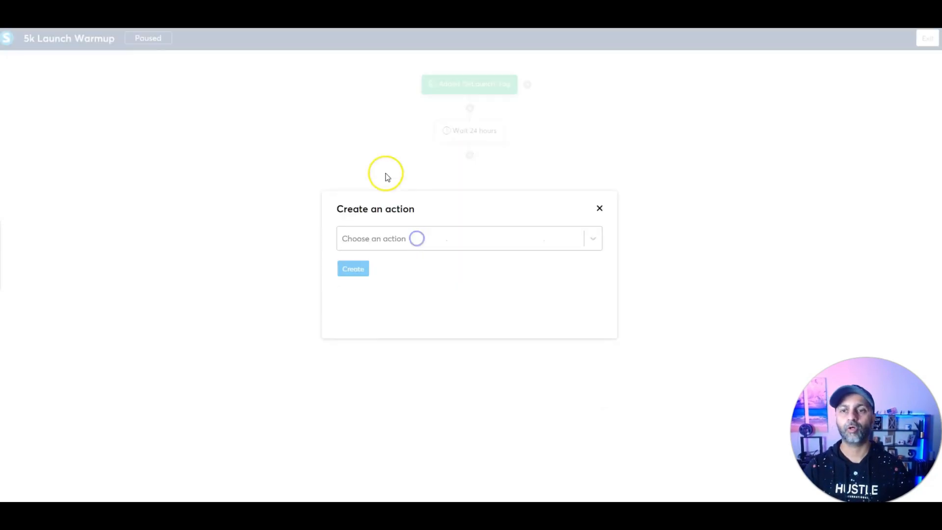
{"action": "left_click", "coordinate": [380, 237]}
{"action": "scroll", "coordinate": [370, 338], "scroll_direction": "down", "scroll_amount": 2}
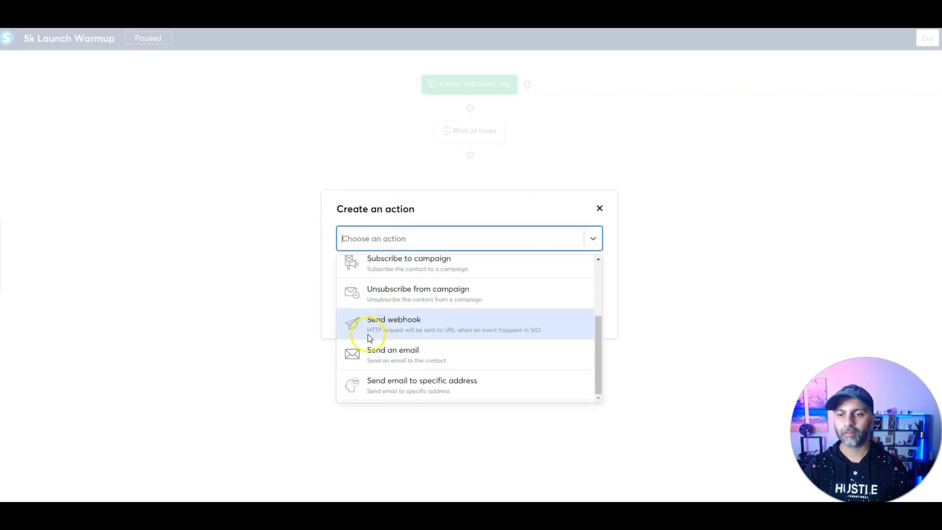
{"action": "left_click", "coordinate": [410, 343]}
{"action": "left_click", "coordinate": [382, 265]}
{"action": "left_click", "coordinate": [393, 289]}
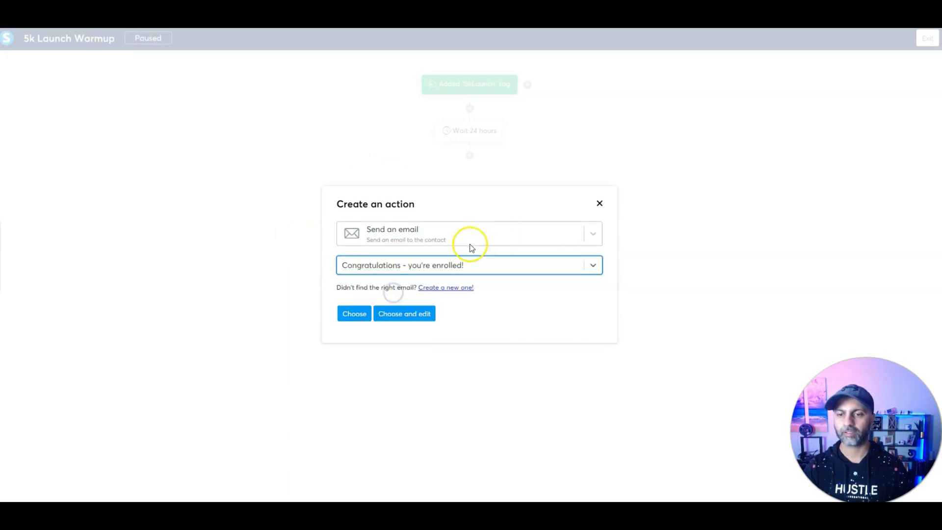
{"action": "left_click", "coordinate": [363, 319]}
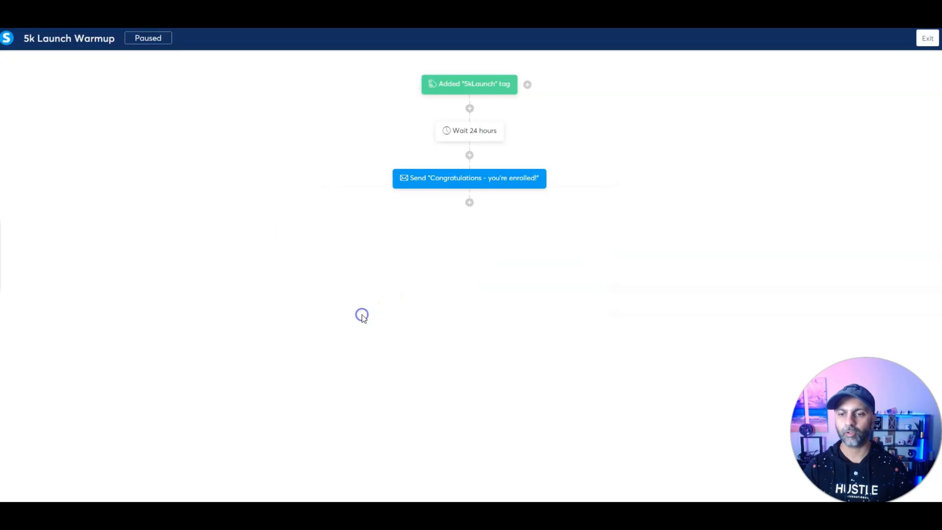
{"action": "left_click", "coordinate": [479, 203]}
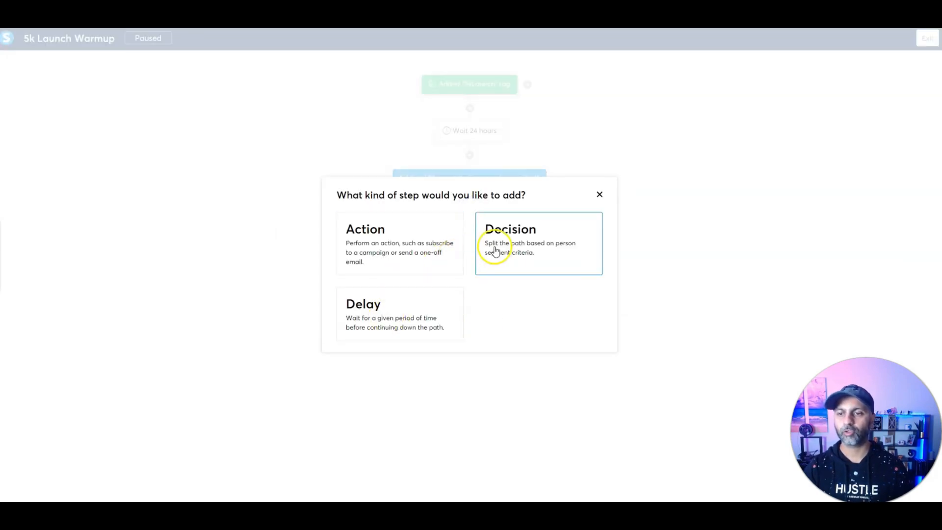
Step: Add a decision filtering on Email clicked for 'Congratulations - you're enrolled!', creating Yes/No branches
{"action": "left_click", "coordinate": [496, 250]}
{"action": "left_click", "coordinate": [356, 208]}
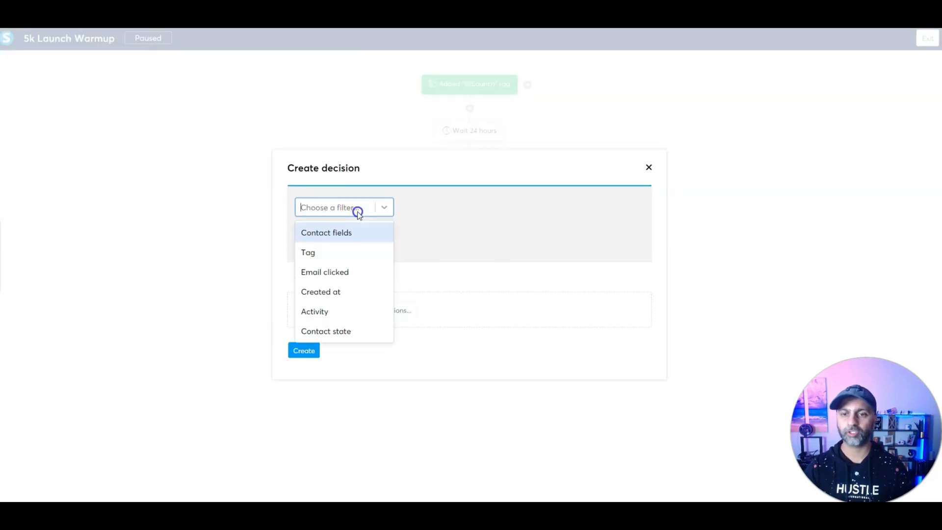
{"action": "left_click", "coordinate": [345, 273]}
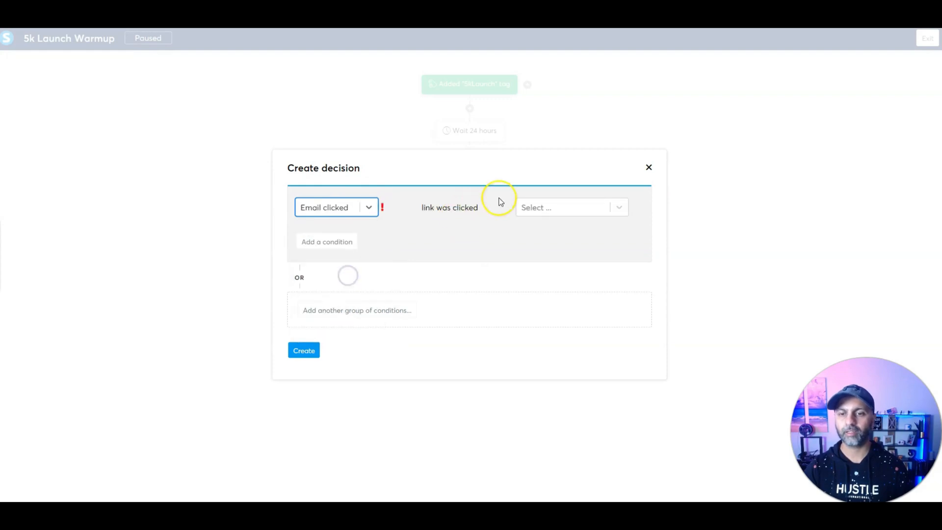
{"action": "left_click", "coordinate": [563, 210]}
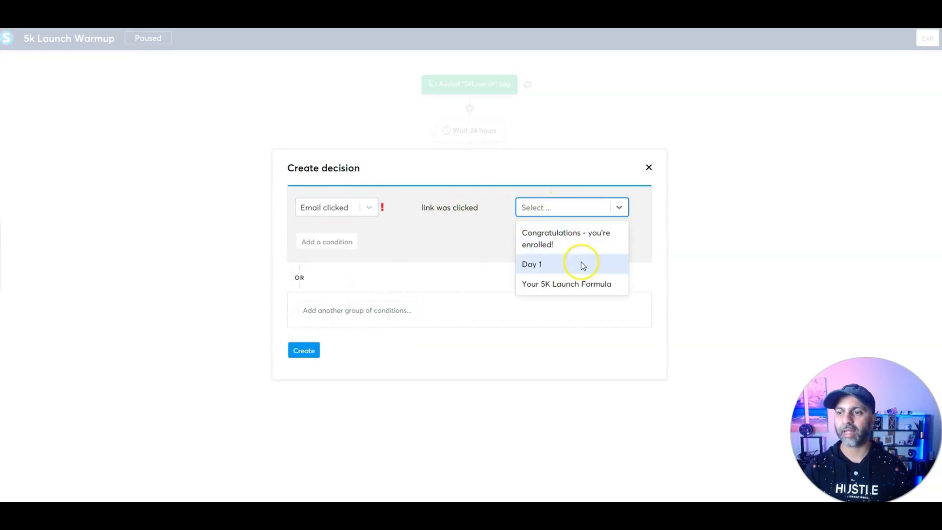
{"action": "left_click", "coordinate": [557, 235]}
{"action": "left_click", "coordinate": [303, 350]}
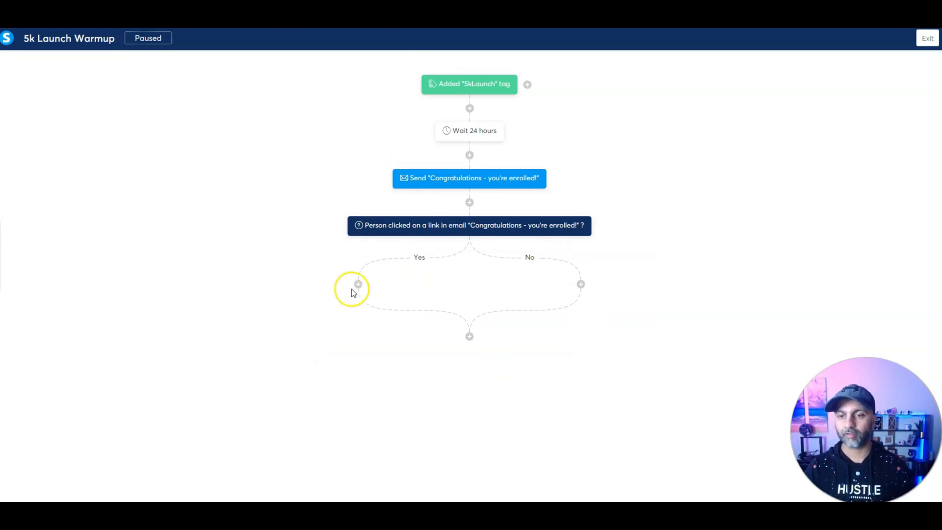
Step: Add a 24-hour delay on the No branch
{"action": "left_click", "coordinate": [581, 285]}
{"action": "left_click", "coordinate": [399, 307]}
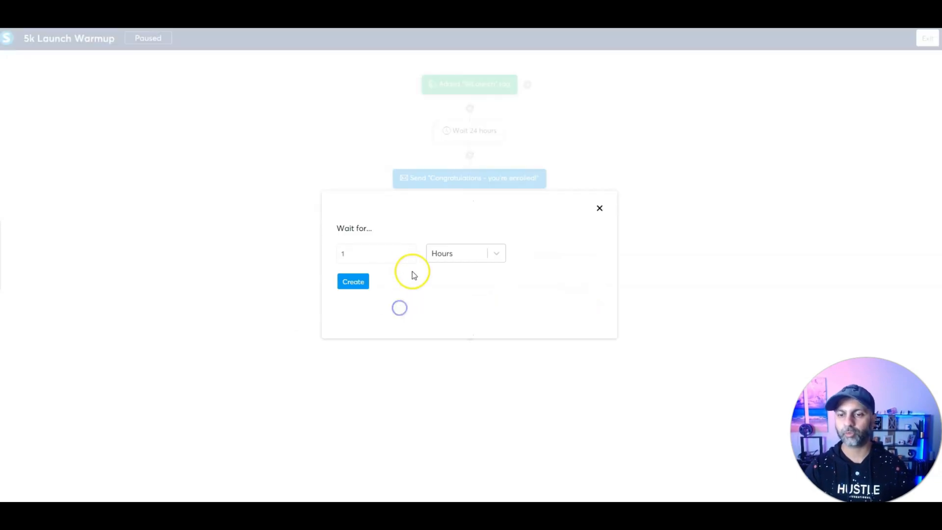
{"action": "left_click_drag", "start_coordinate": [389, 251], "coordinate": [272, 254]}
{"action": "type", "text": "24"}
{"action": "left_click", "coordinate": [350, 282]}
Step: Follow it with sending 'Congratulations - you're enrolled!' again, then exit to the workflows list
{"action": "left_click", "coordinate": [582, 333]}
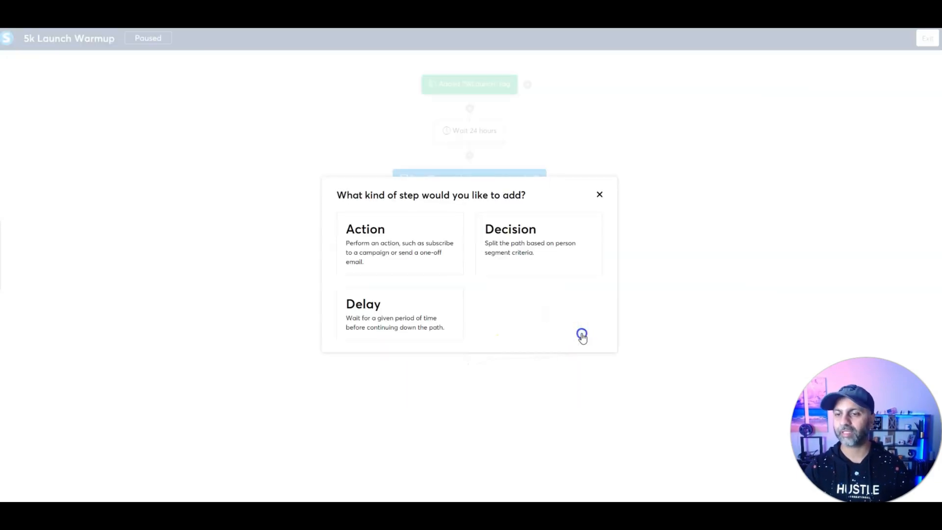
{"action": "left_click", "coordinate": [385, 261]}
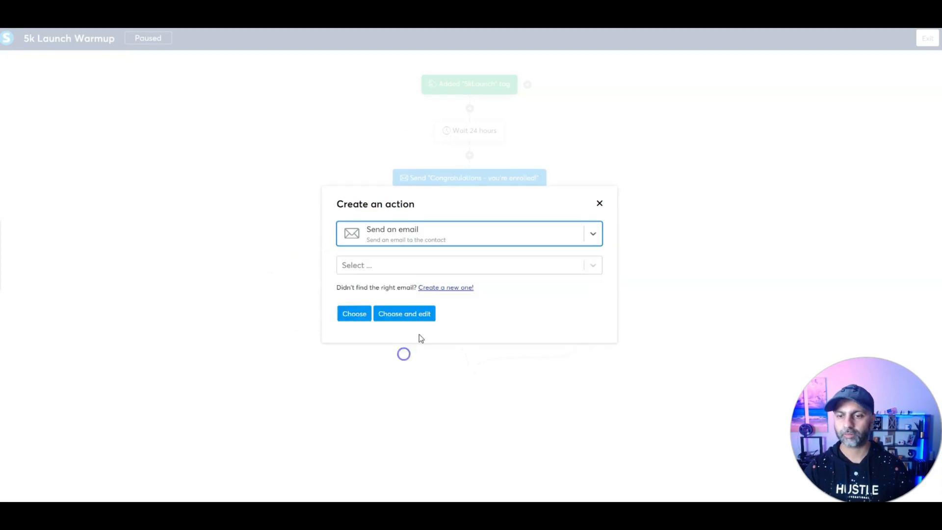
{"action": "left_click", "coordinate": [368, 266]}
{"action": "left_click", "coordinate": [372, 288]}
{"action": "left_click", "coordinate": [358, 316]}
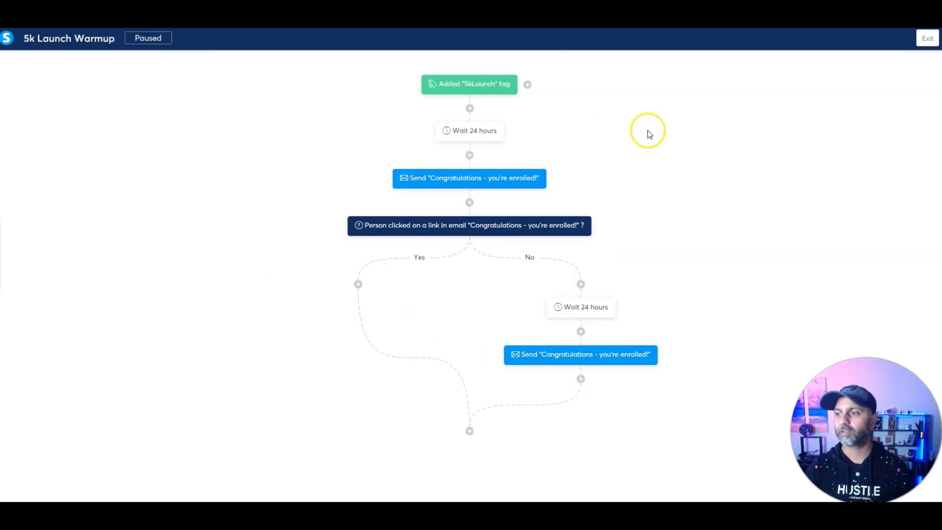
{"action": "left_click", "coordinate": [933, 41]}
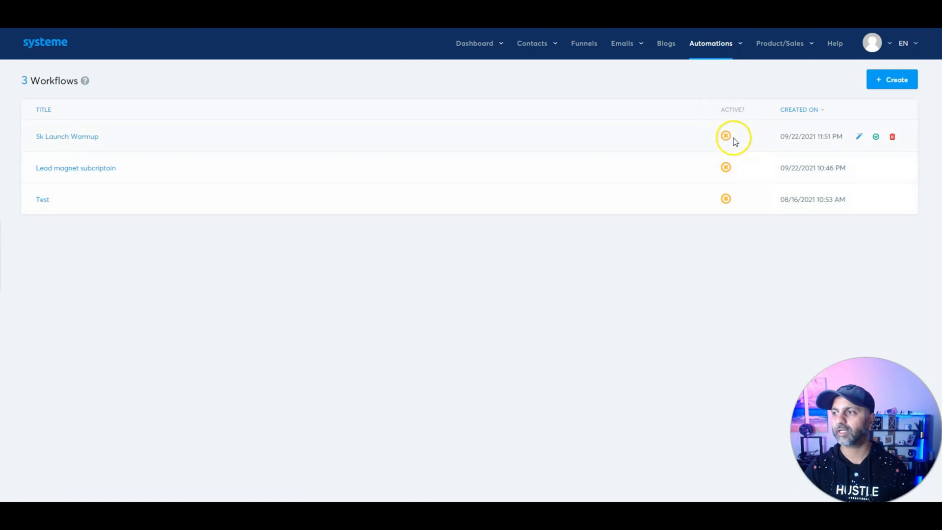
{"action": "left_click", "coordinate": [729, 137]}
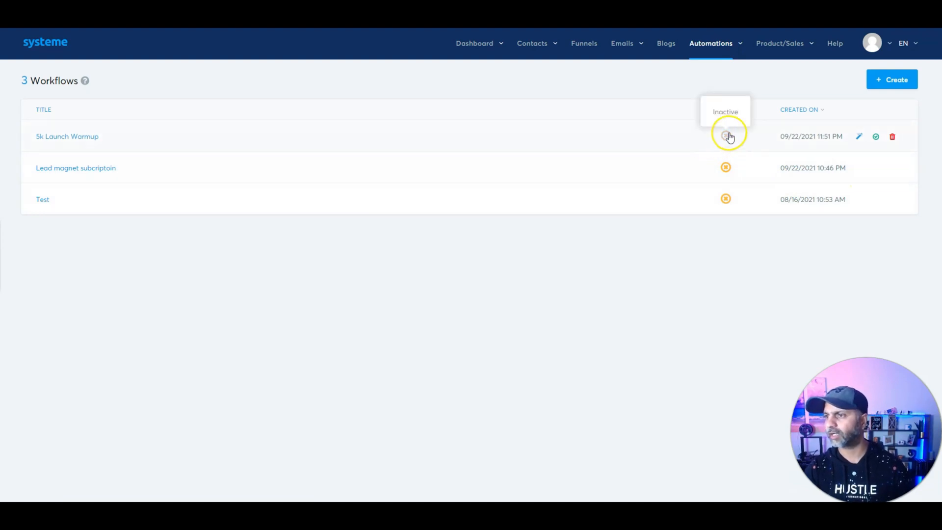
{"action": "left_click", "coordinate": [729, 134]}
{"action": "left_click", "coordinate": [876, 136]}
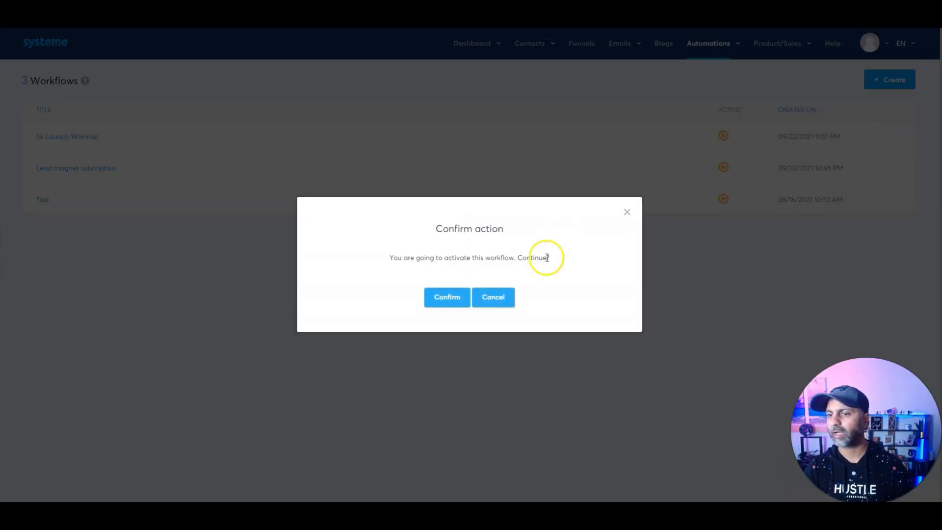
{"action": "left_click", "coordinate": [464, 307]}
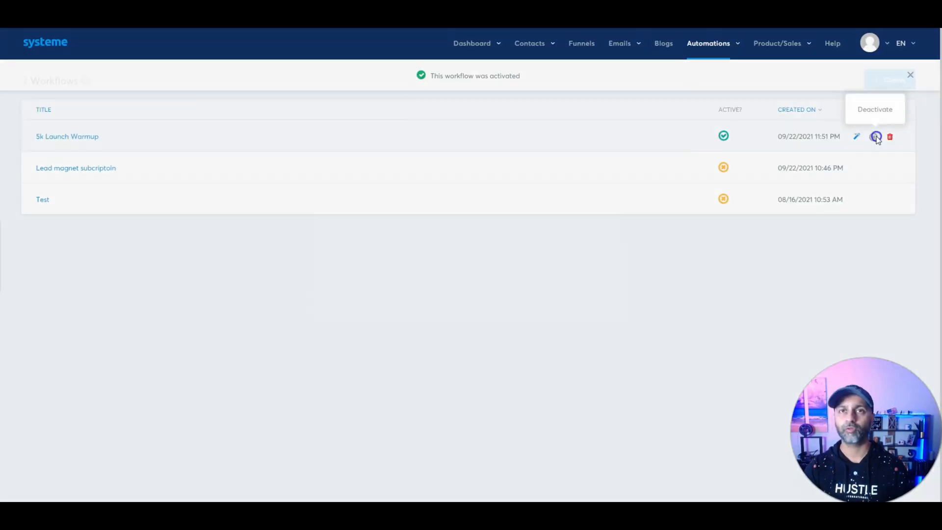
{"action": "left_click", "coordinate": [876, 136]}
{"action": "left_click", "coordinate": [432, 301]}
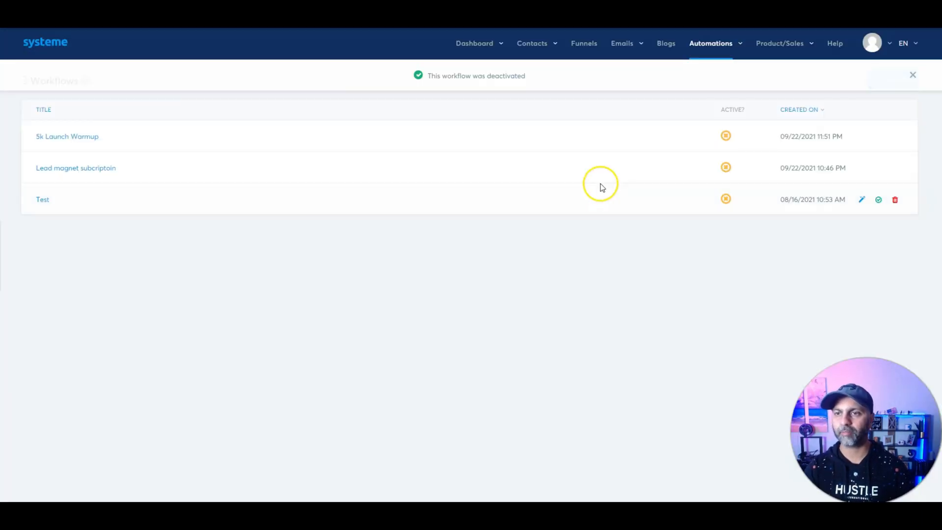